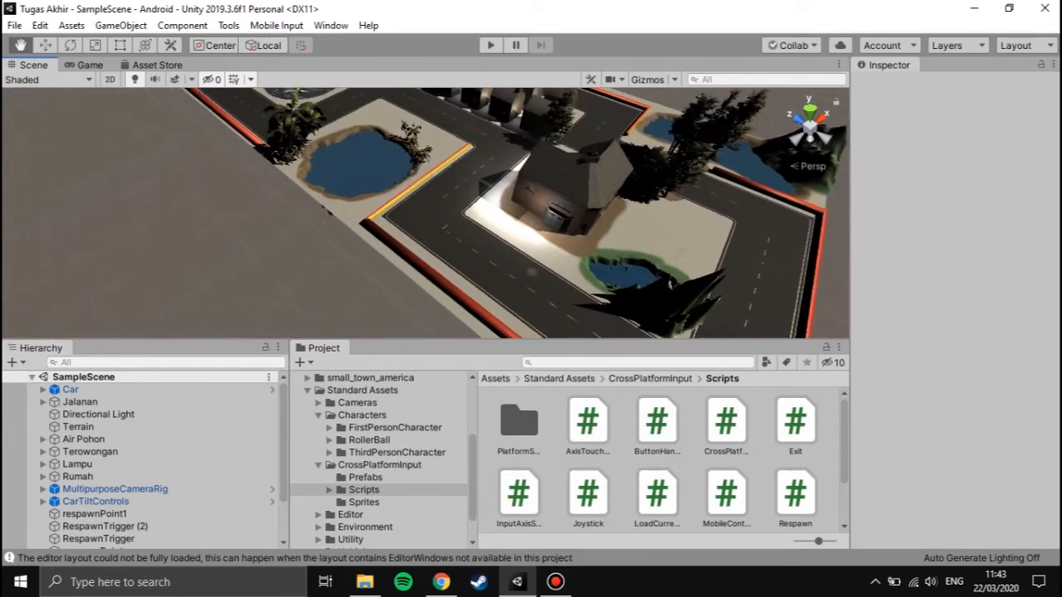
Examine the whole town scene from several sides, covering the roads, lakes, houses, tunnel, trees and mountains
middle_drag(665, 314, 696, 331)
middle_drag(702, 138, 766, 196)
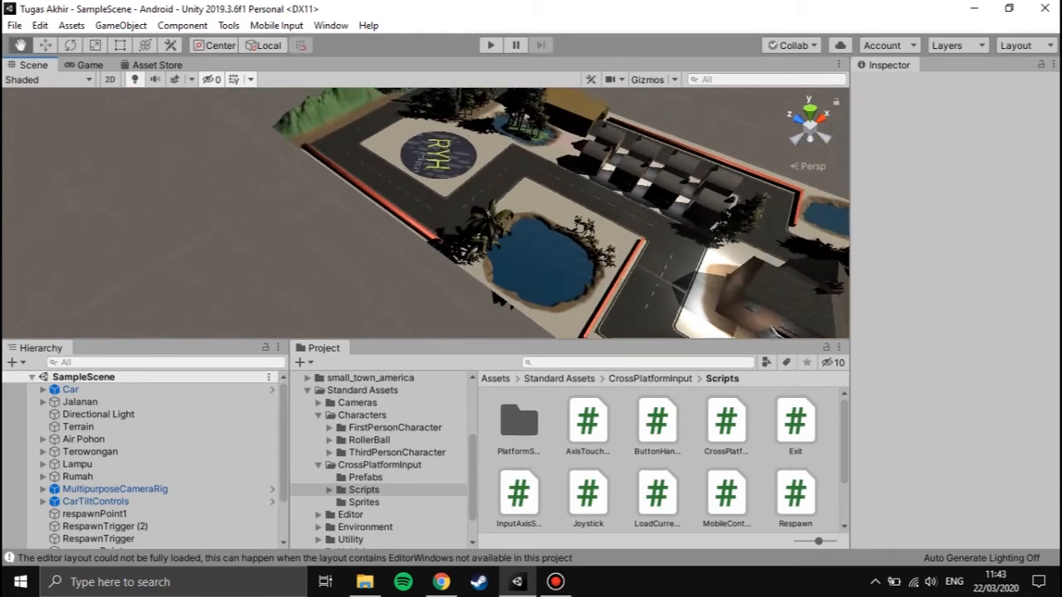
middle_drag(497, 207, 508, 219)
right_drag(508, 219, 538, 269)
middle_drag(497, 183, 599, 272)
right_drag(498, 166, 525, 184)
scroll(497, 191, up, 2)
middle_drag(498, 182, 499, 308)
scroll(499, 309, up, 2)
middle_drag(531, 190, 489, 199)
right_drag(490, 199, 671, 188)
right_drag(557, 178, 751, 209)
middle_drag(373, 216, 688, 186)
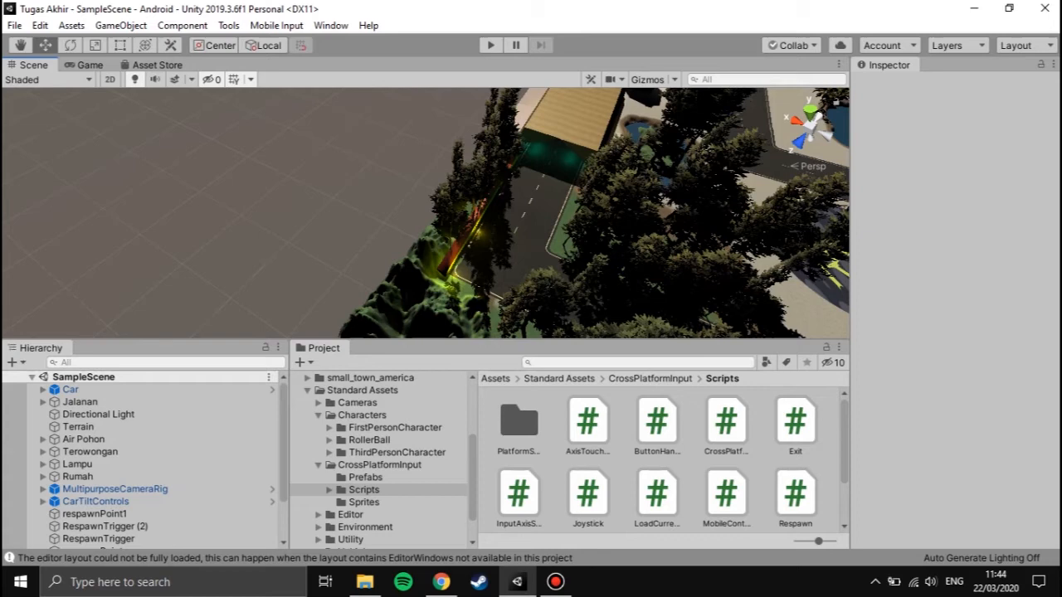
middle_drag(498, 241, 551, 190)
right_drag(551, 191, 647, 195)
middle_drag(498, 199, 655, 199)
right_drag(539, 200, 651, 214)
middle_drag(530, 207, 538, 204)
middle_drag(531, 166, 535, 249)
middle_drag(531, 166, 538, 226)
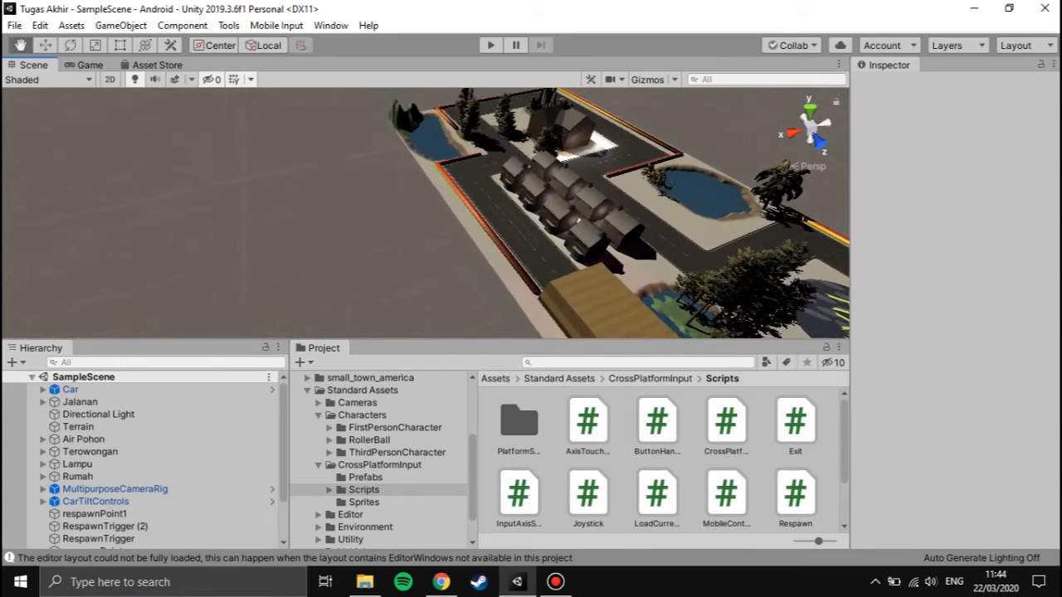
middle_drag(540, 179, 553, 215)
alt+drag(465, 211, 734, 214)
middle_drag(432, 214, 636, 208)
right_drag(365, 218, 330, 221)
alt+drag(330, 221, 502, 200)
right_drag(502, 200, 610, 198)
middle_drag(464, 199, 602, 203)
right_drag(381, 186, 498, 166)
middle_drag(477, 149, 555, 155)
alt+drag(555, 155, 664, 176)
middle_drag(664, 176, 586, 161)
right_drag(514, 249, 491, 142)
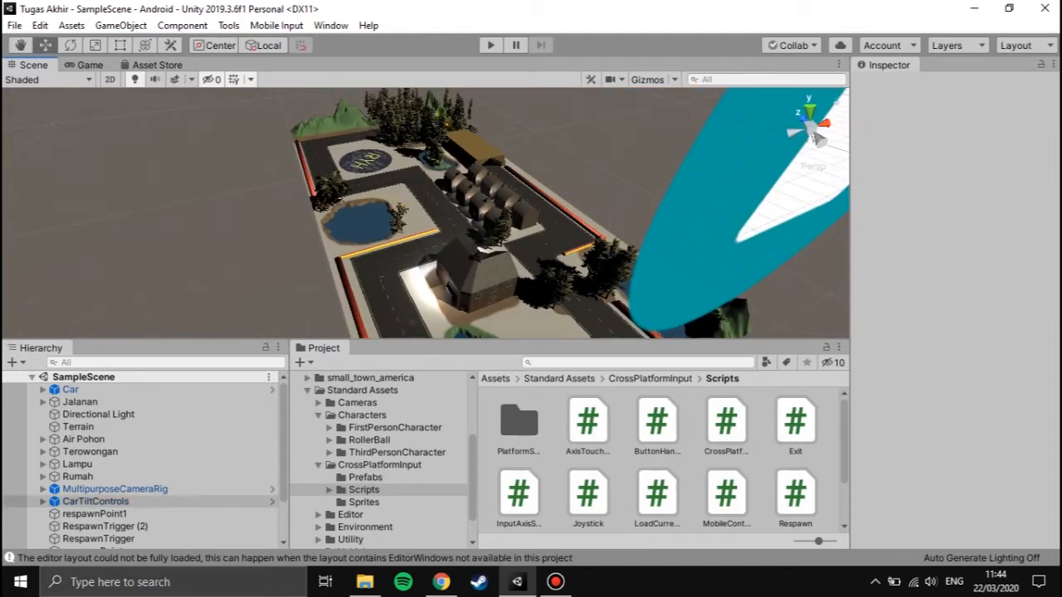
Review the Terrain object's settings down to its mesh resolution width, length and height
click(95, 501)
click(78, 426)
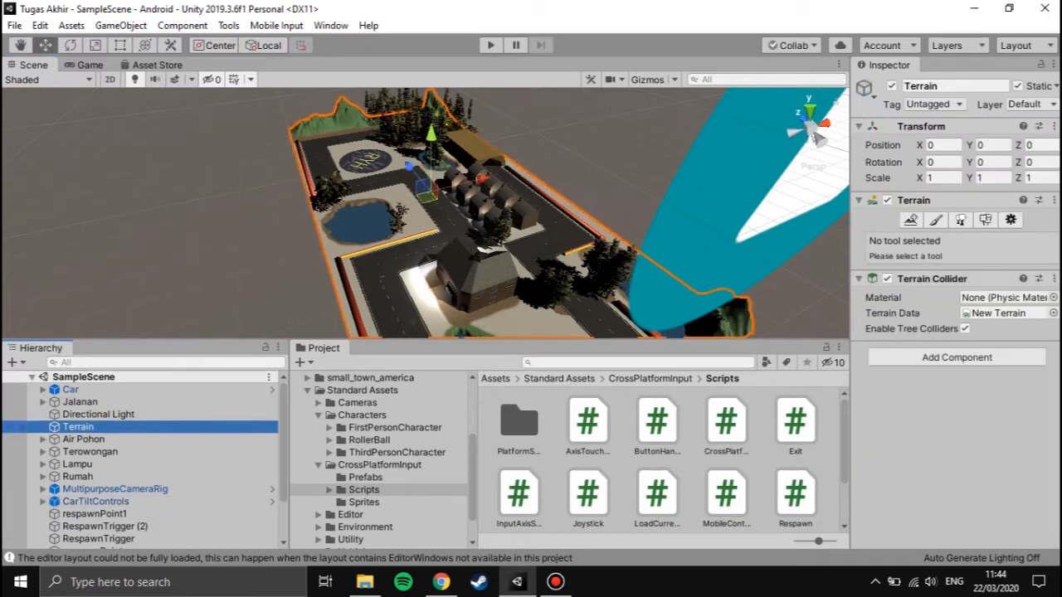
click(1010, 219)
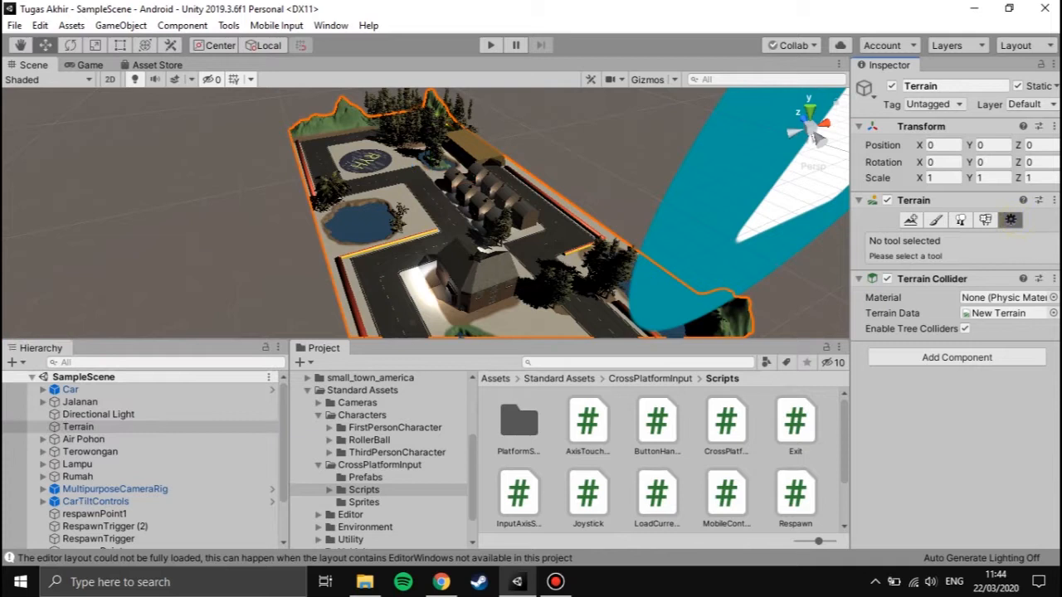
scroll(1007, 290, down, 10)
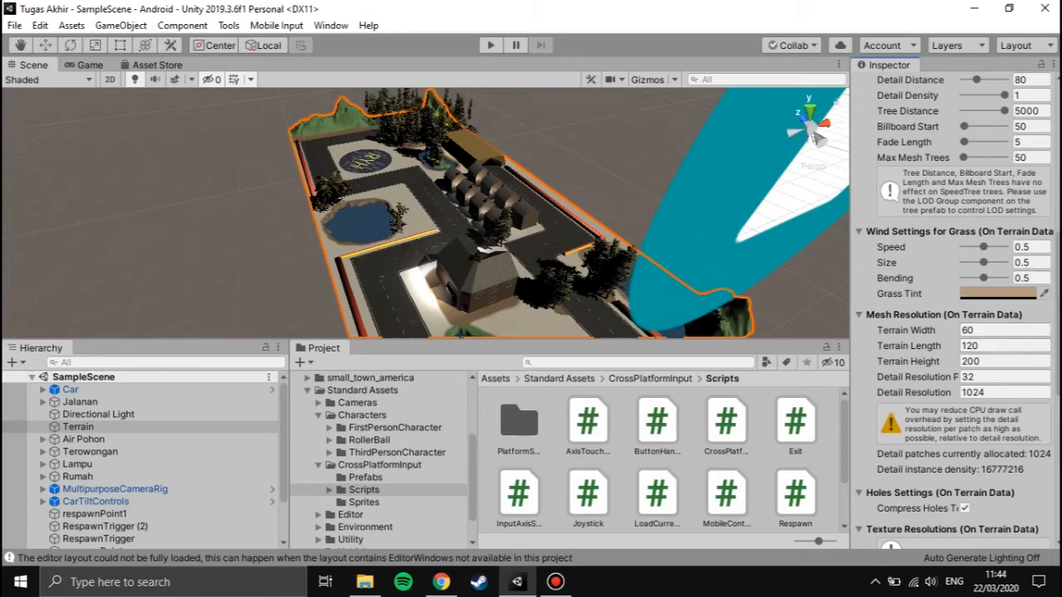
middle_drag(489, 232, 576, 235)
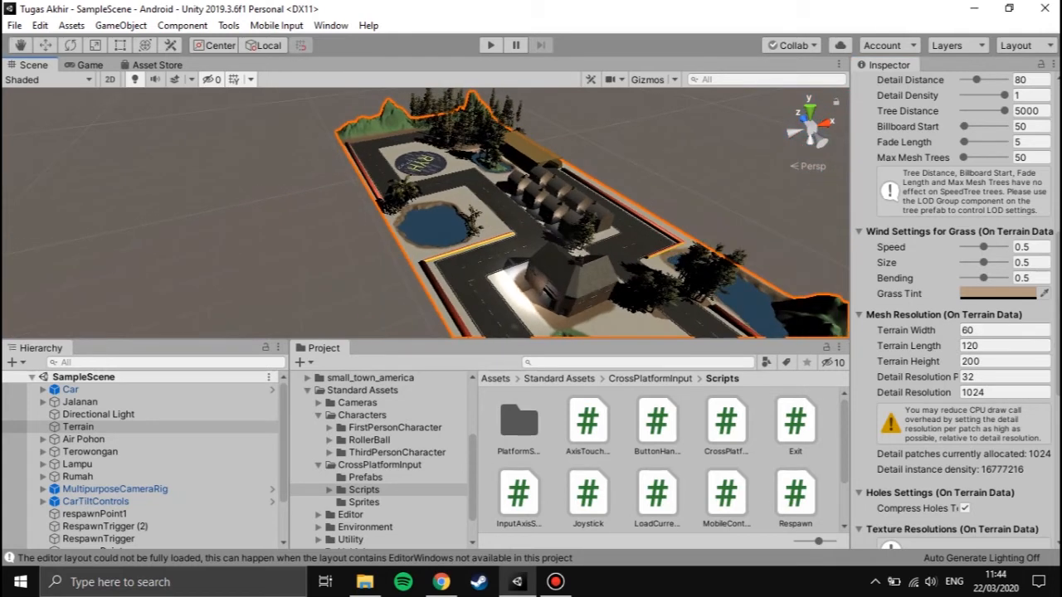
click(340, 258)
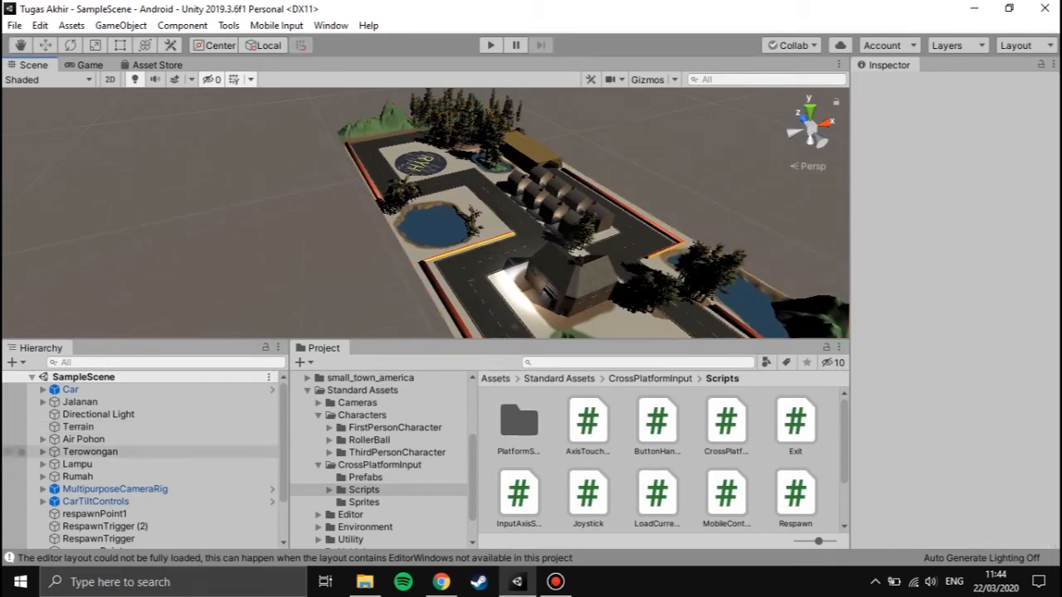
Choose the Set Height paint tool for the Terrain and set its height to 10
click(83, 427)
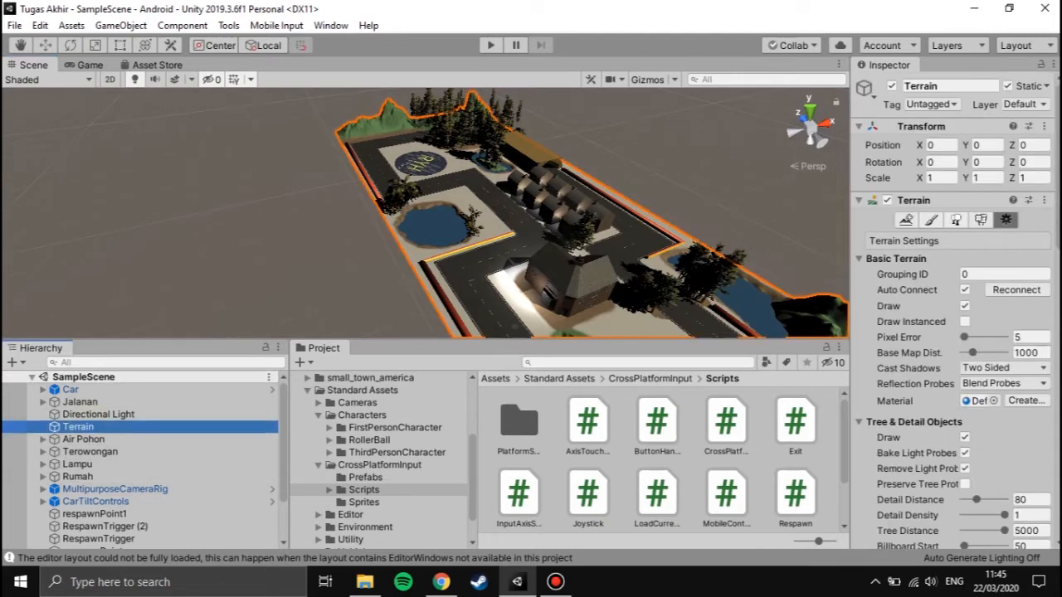
click(931, 219)
click(954, 238)
click(921, 308)
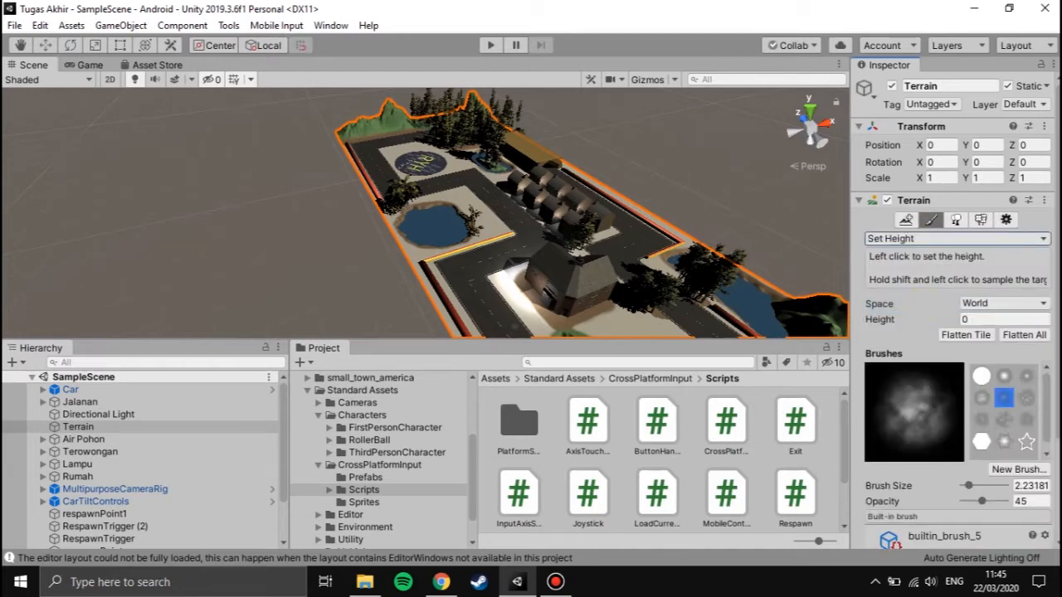
click(996, 319)
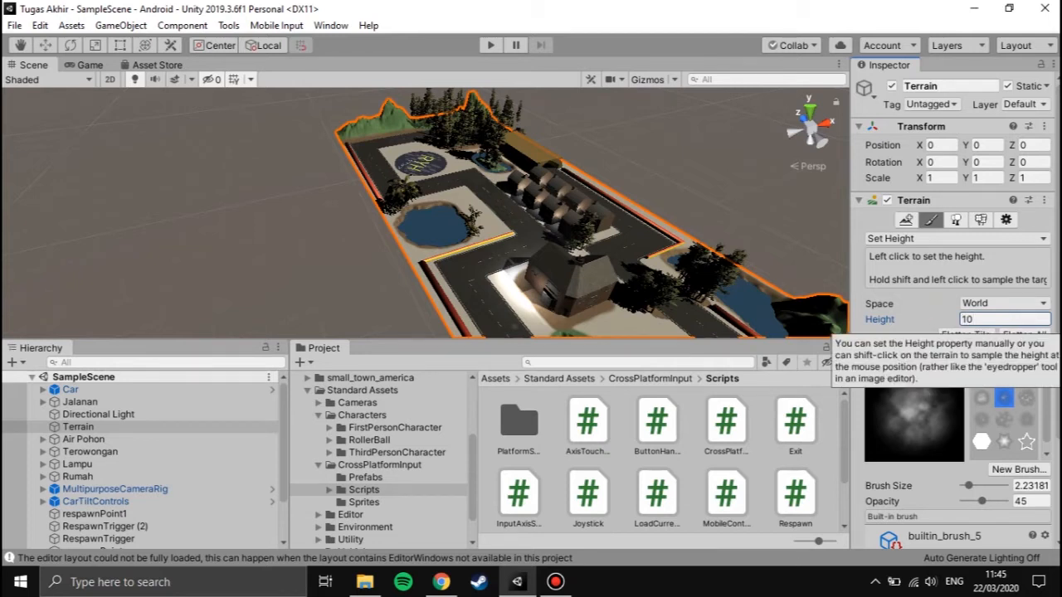
double_click(966, 320)
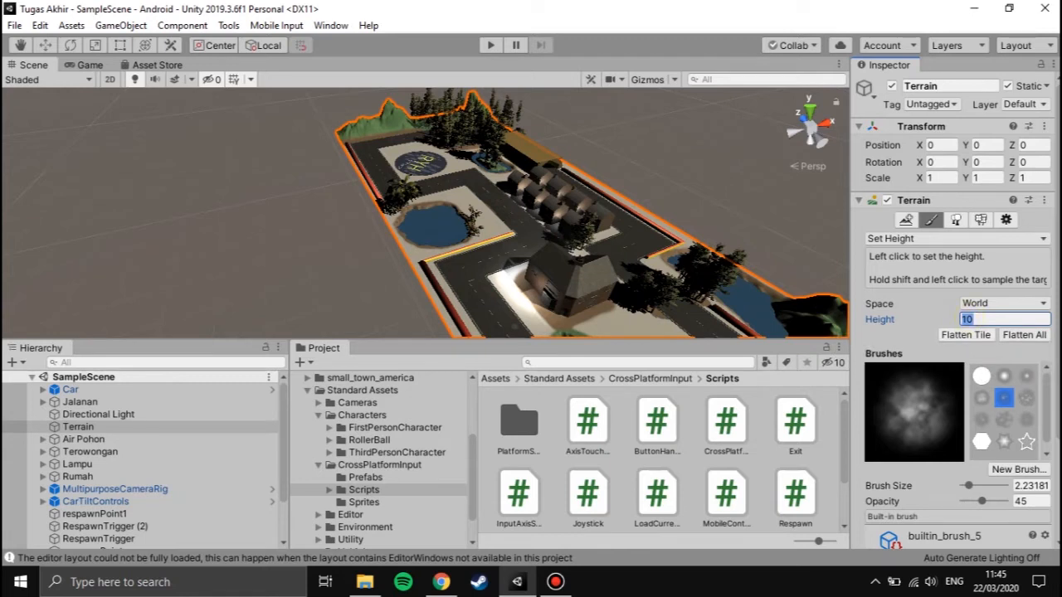
click(315, 284)
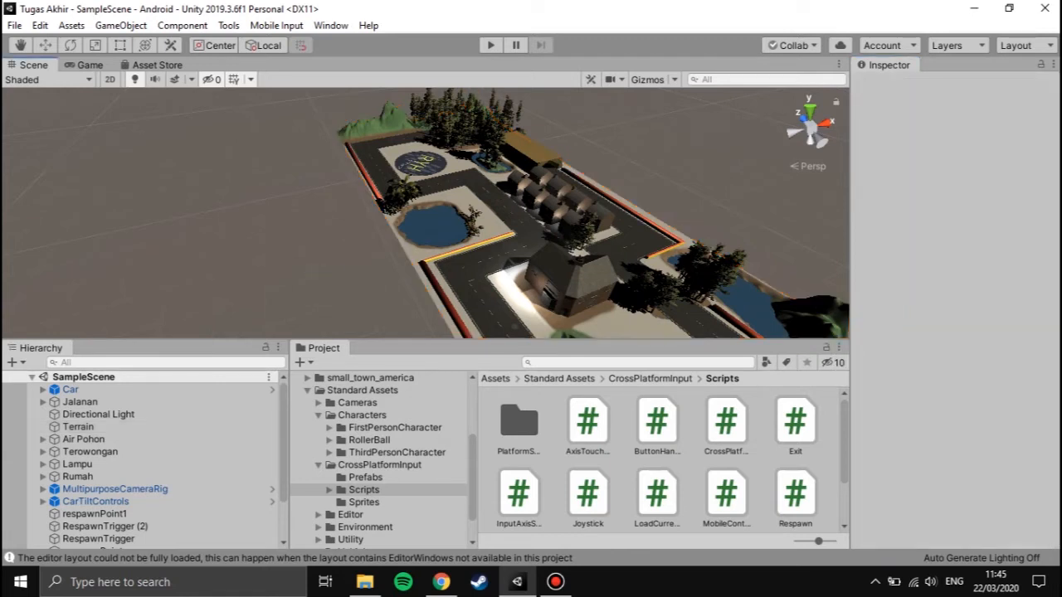
Switch the Terrain to Paint Texture and review its terrain layers, with a closer view of the ground around the large house
click(78, 426)
click(954, 238)
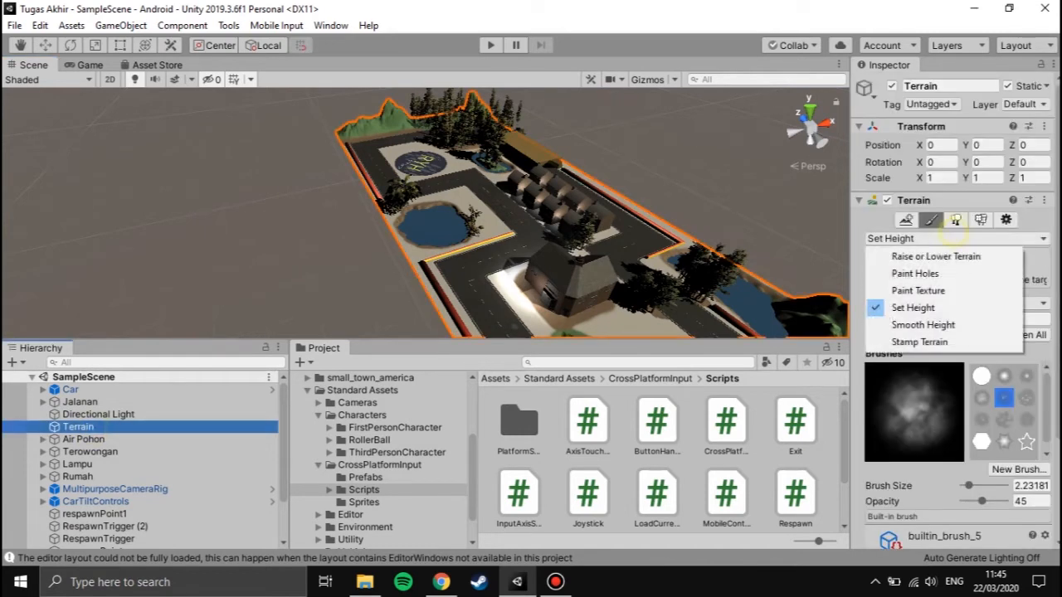
click(918, 290)
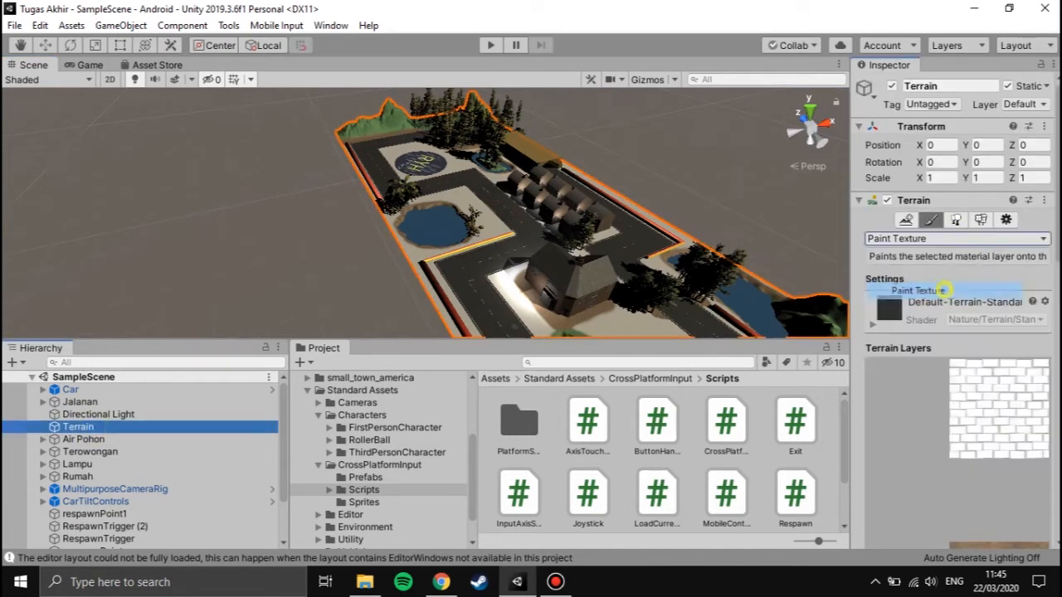
middle_drag(483, 280, 402, 176)
scroll(491, 256, up, 2)
scroll(402, 176, up, 3)
scroll(663, 291, up, 6)
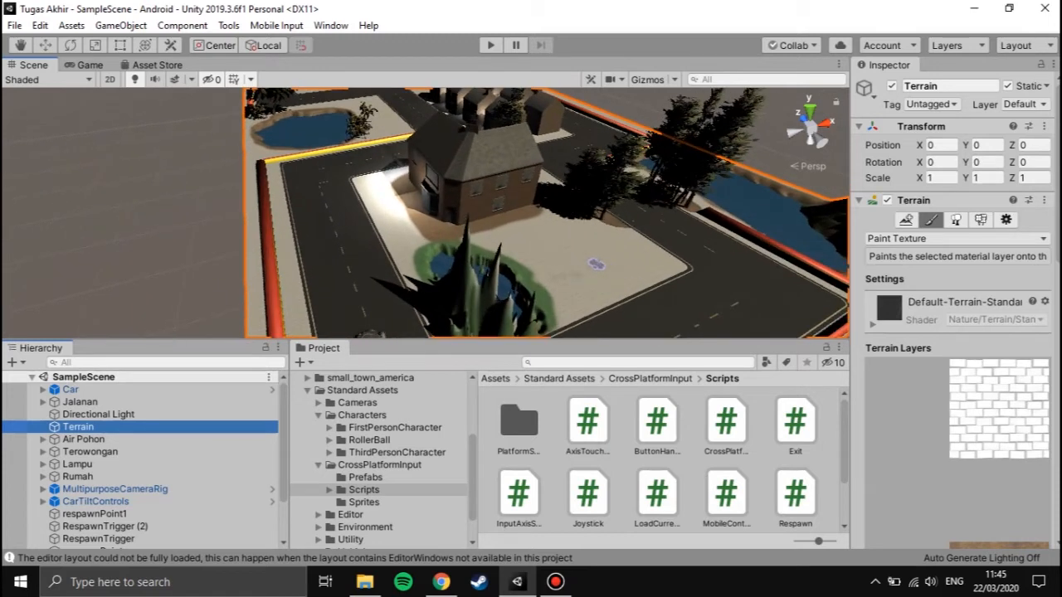
middle_drag(586, 241, 646, 212)
scroll(954, 315, down, 9)
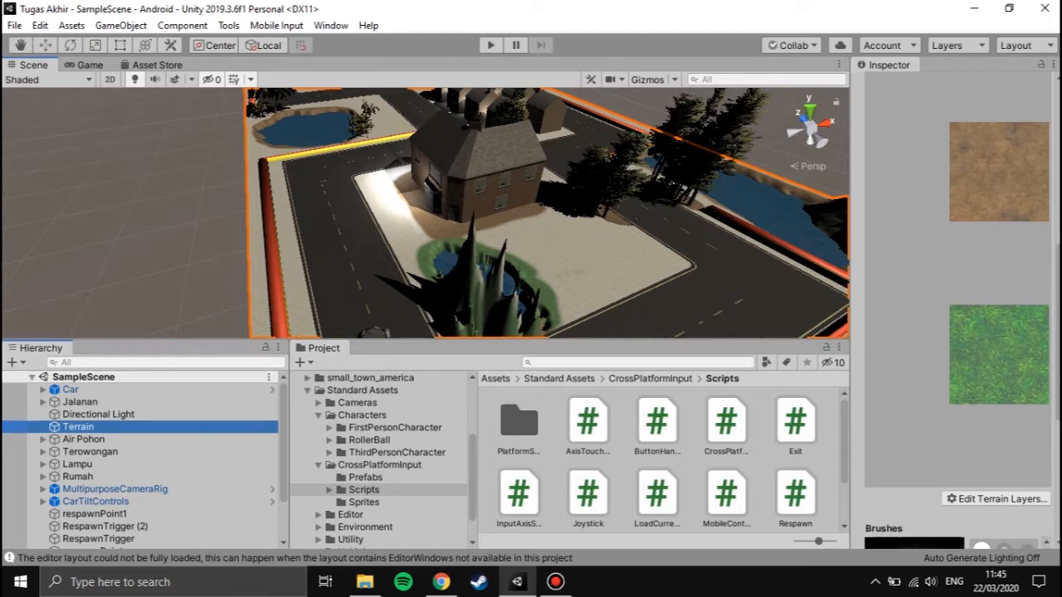
scroll(954, 315, up, 9)
Switch the Terrain to Raise or Lower Terrain and view the pointed peaks beside the pond
click(962, 238)
click(966, 255)
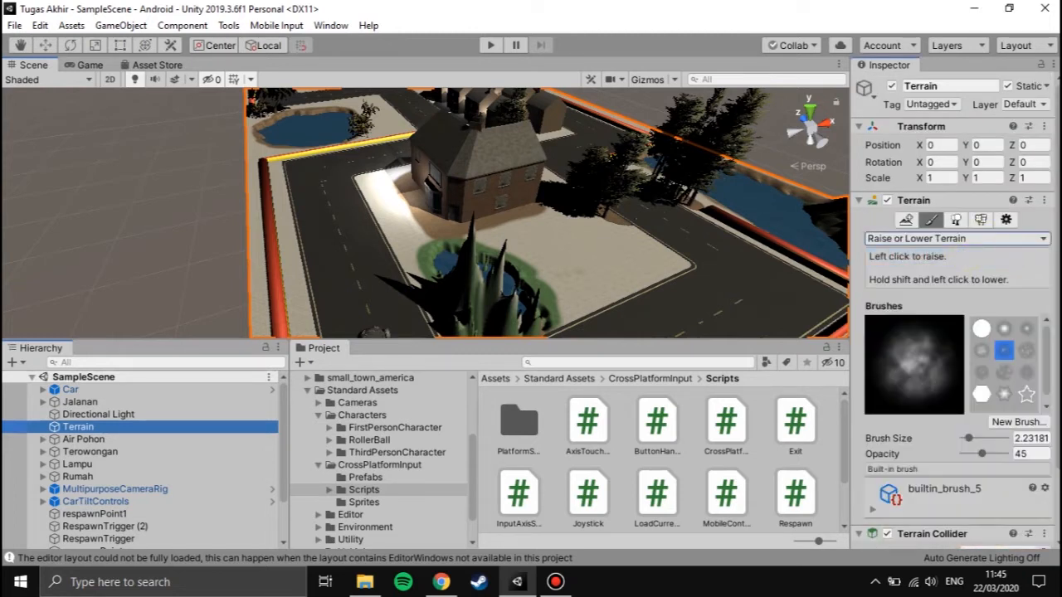
middle_drag(713, 244, 705, 227)
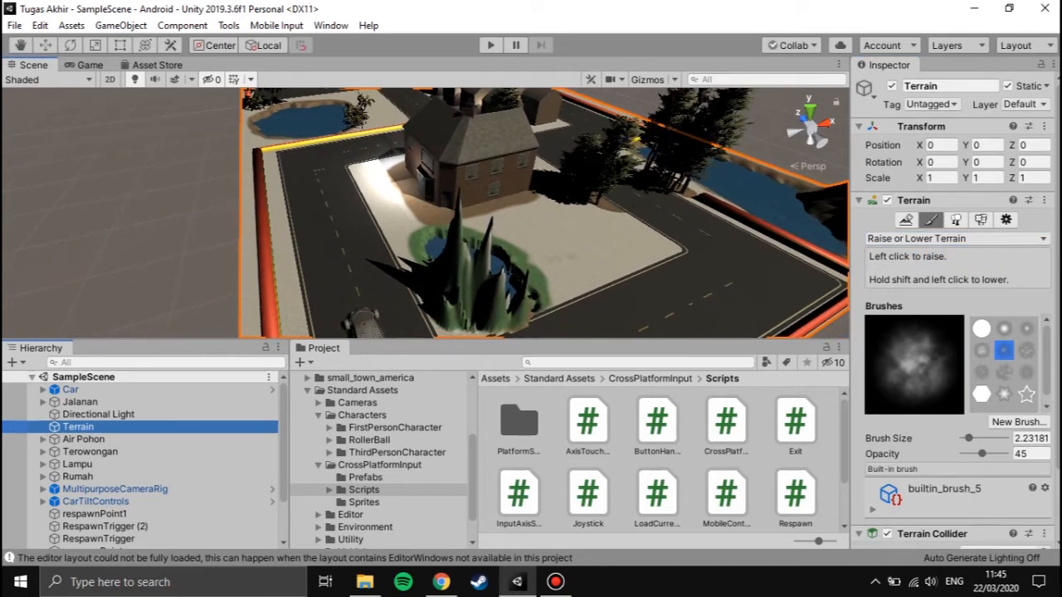
Try the Paint Holes mode, return to Paint Texture and look through the brick, soil and grass layers
click(962, 238)
click(917, 273)
click(956, 239)
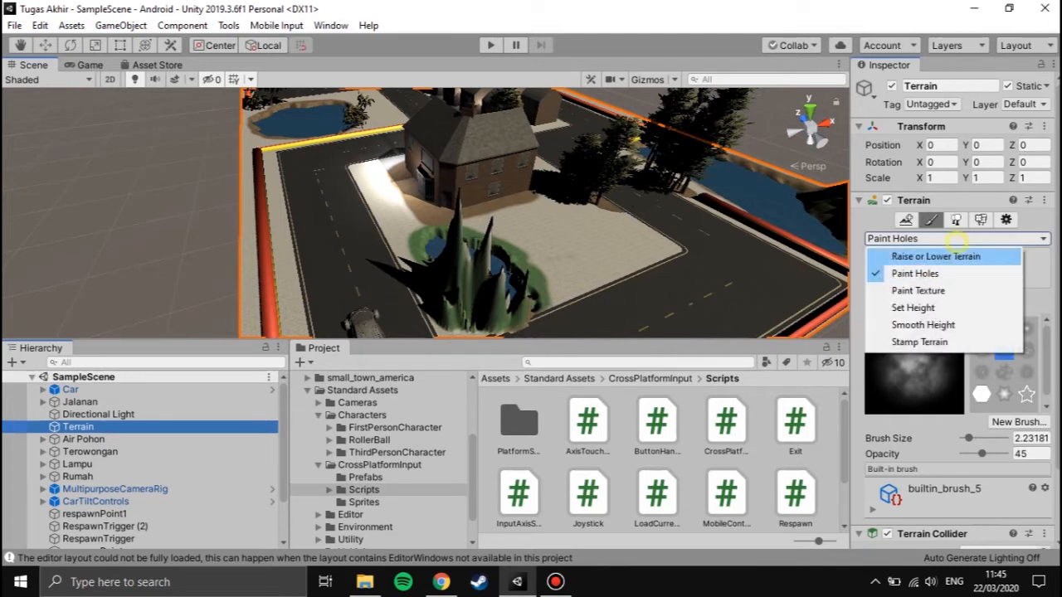
click(917, 290)
scroll(954, 290, down, 3)
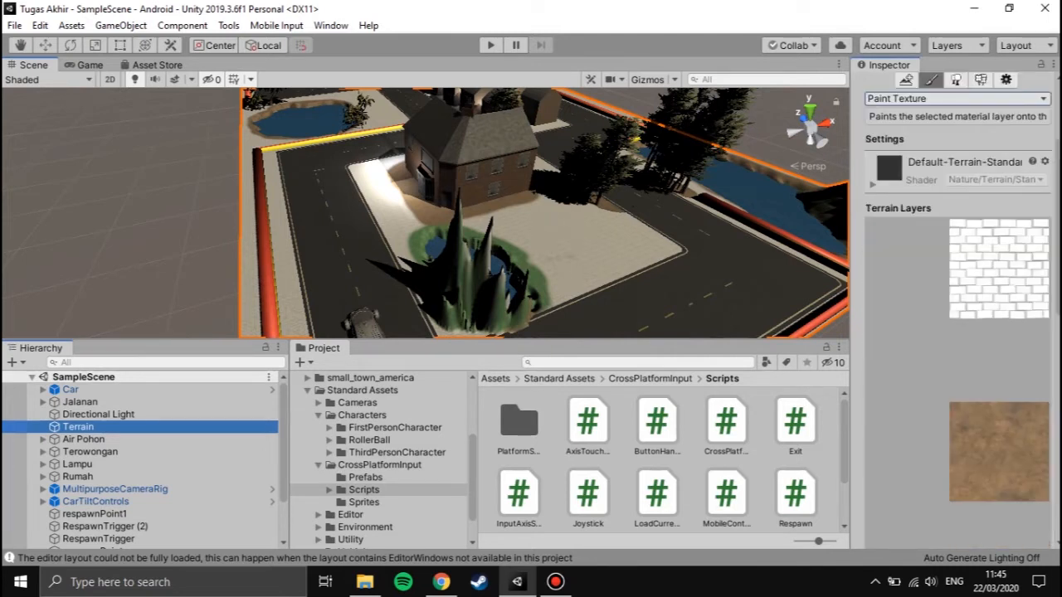
scroll(954, 290, up, 3)
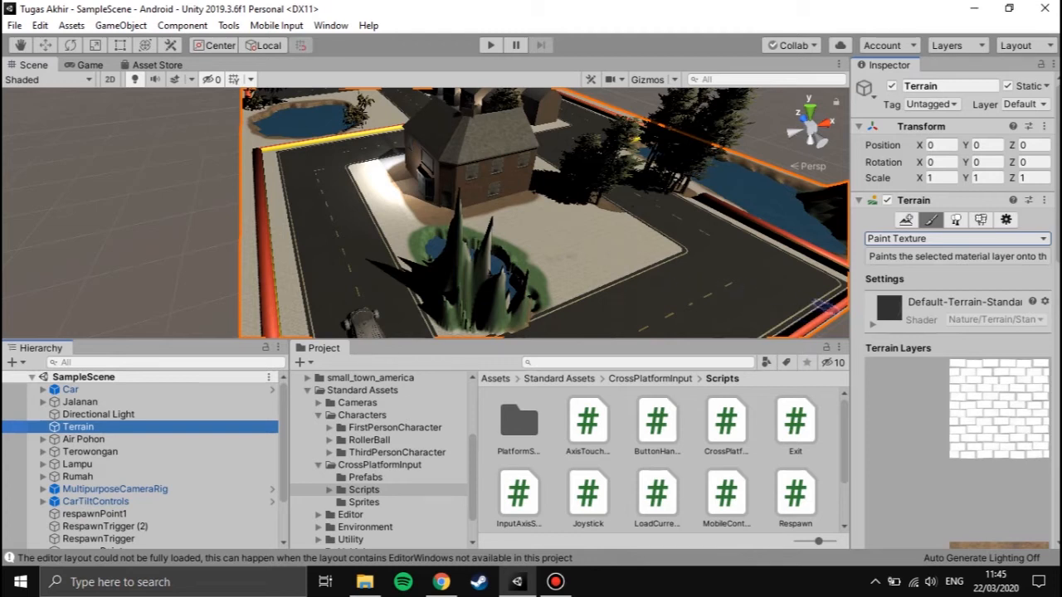
scroll(954, 316, down, 3)
scroll(954, 315, down, 3)
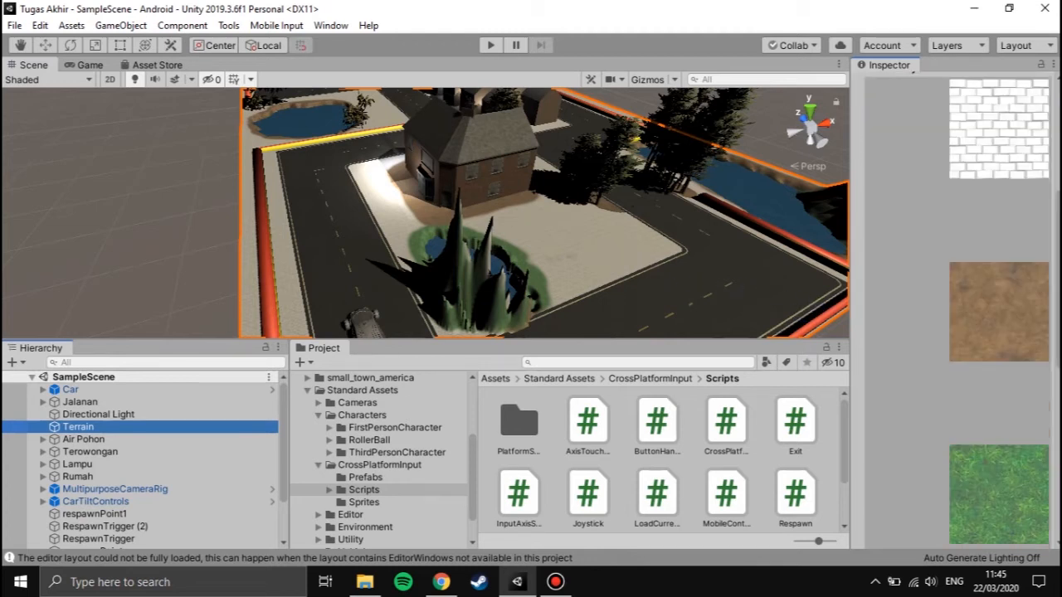
scroll(954, 315, down, 3)
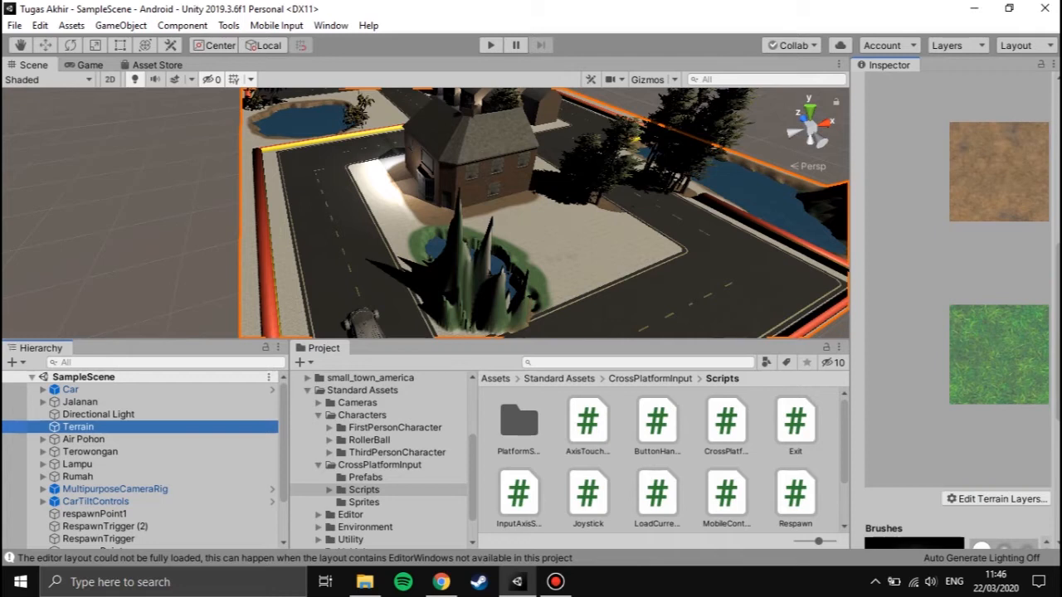
scroll(954, 315, up, 9)
Choose Raise or Lower Terrain and examine the raised mountains and sunken lakes across the map
click(933, 238)
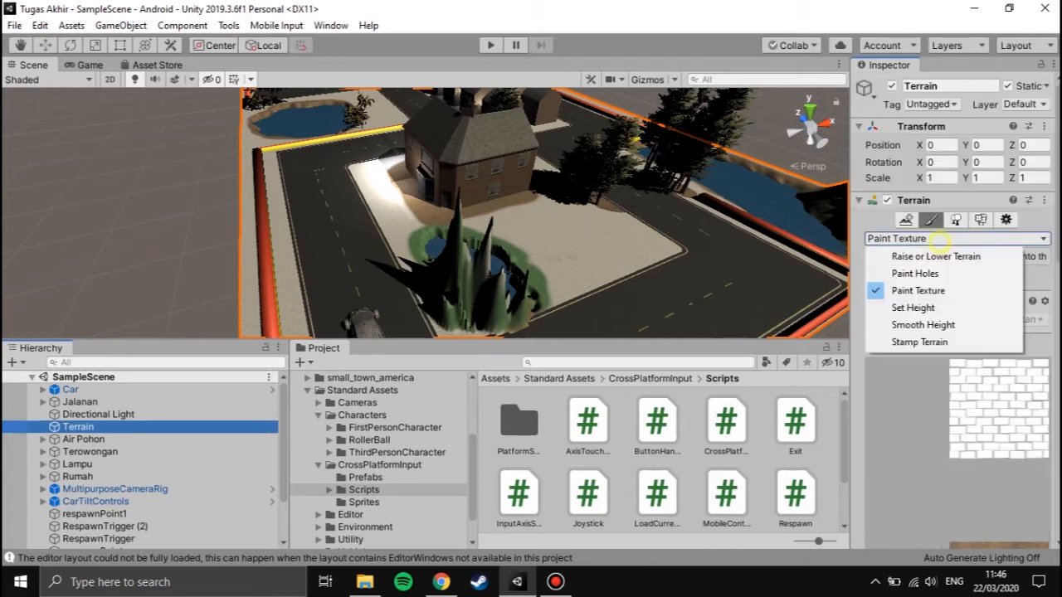
click(921, 254)
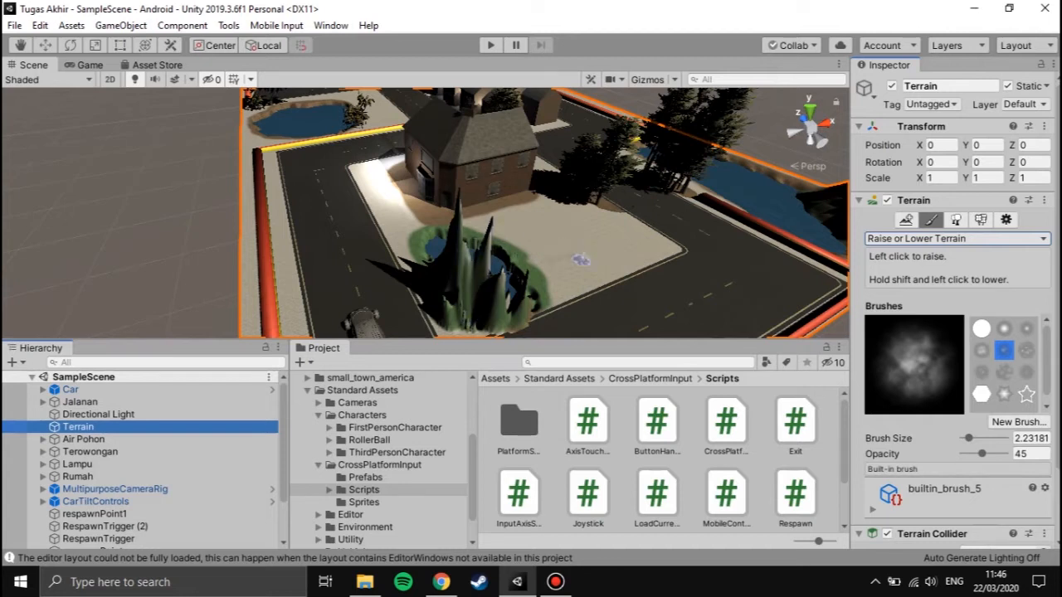
scroll(509, 243, down, 3)
middle_drag(511, 241, 448, 247)
middle_drag(711, 216, 687, 230)
middle_drag(373, 156, 411, 166)
middle_drag(521, 218, 541, 224)
right_drag(506, 247, 585, 255)
middle_drag(590, 218, 628, 227)
middle_drag(328, 278, 442, 298)
middle_drag(248, 123, 378, 171)
middle_drag(738, 282, 800, 338)
middle_drag(489, 196, 539, 315)
mouse_move(488, 208)
middle_down()
mouse_move(516, 281)
mouse_move(490, 274)
middle_up()
scroll(466, 193, down, 7)
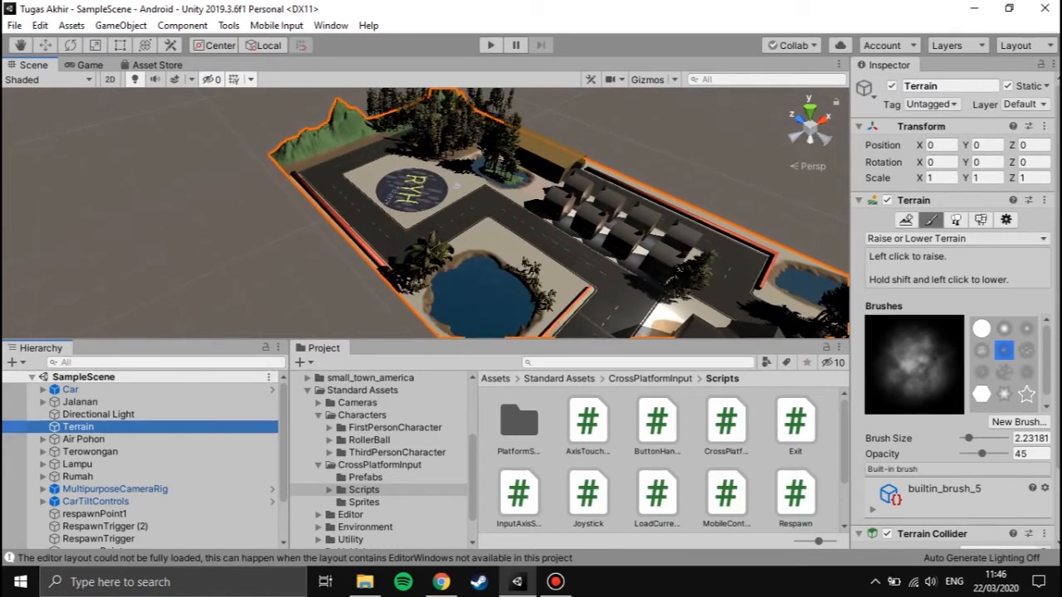
scroll(466, 193, down, 1)
middle_drag(431, 193, 529, 230)
mouse_move(490, 199)
middle_down()
mouse_move(508, 239)
mouse_move(483, 260)
middle_up()
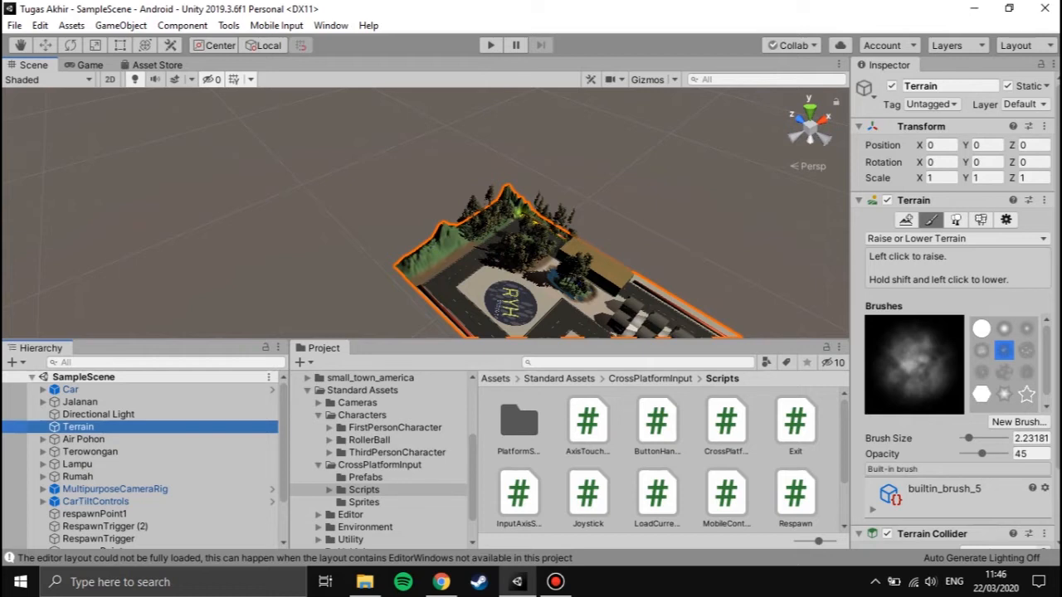
middle_drag(514, 249, 443, 214)
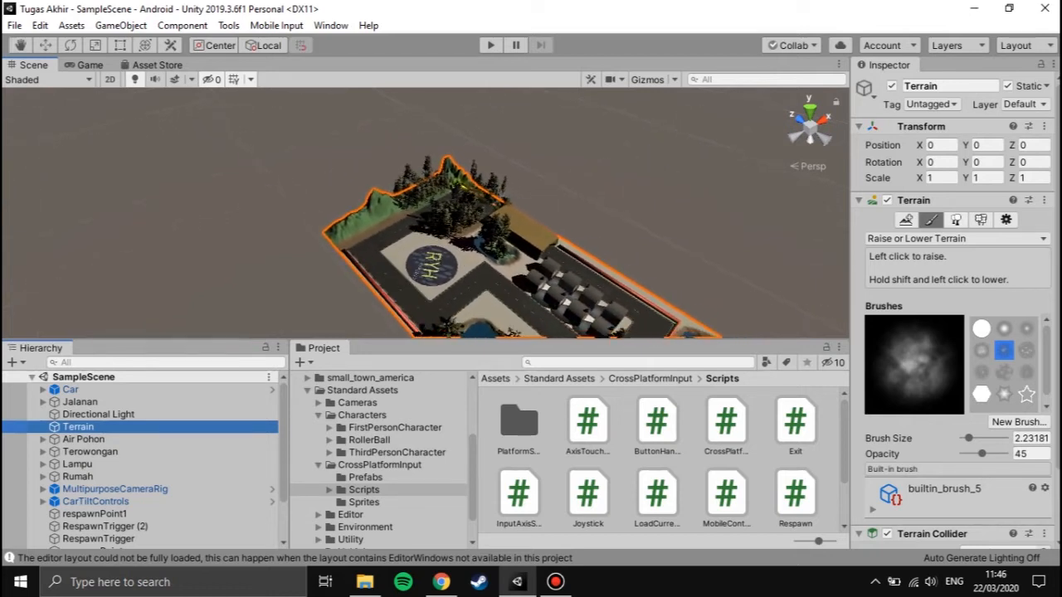
Set up Paint Trees on the Terrain with the conifer tree and a brush size of 2
click(955, 220)
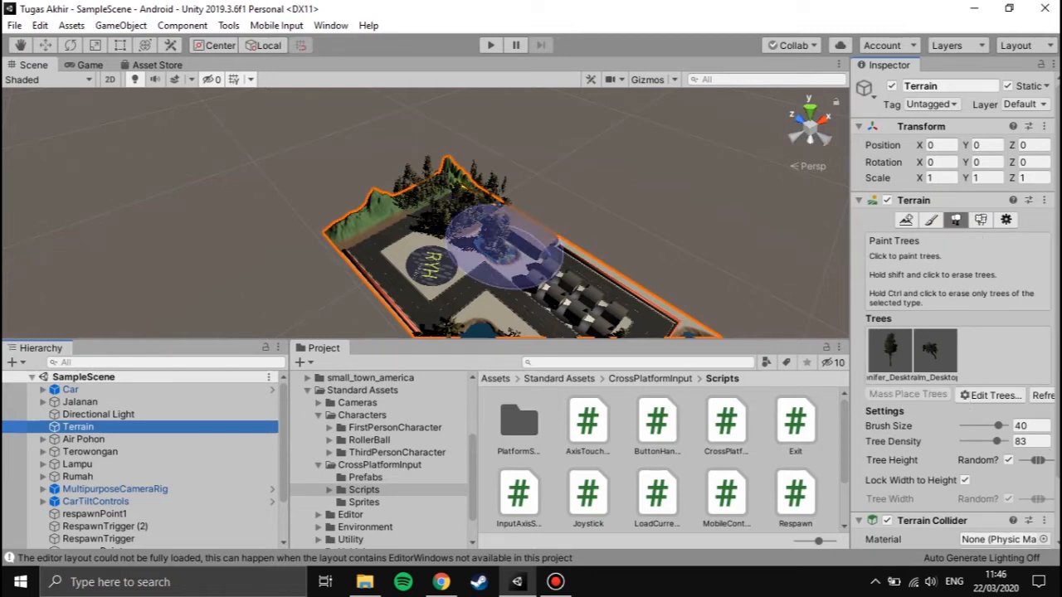
click(886, 346)
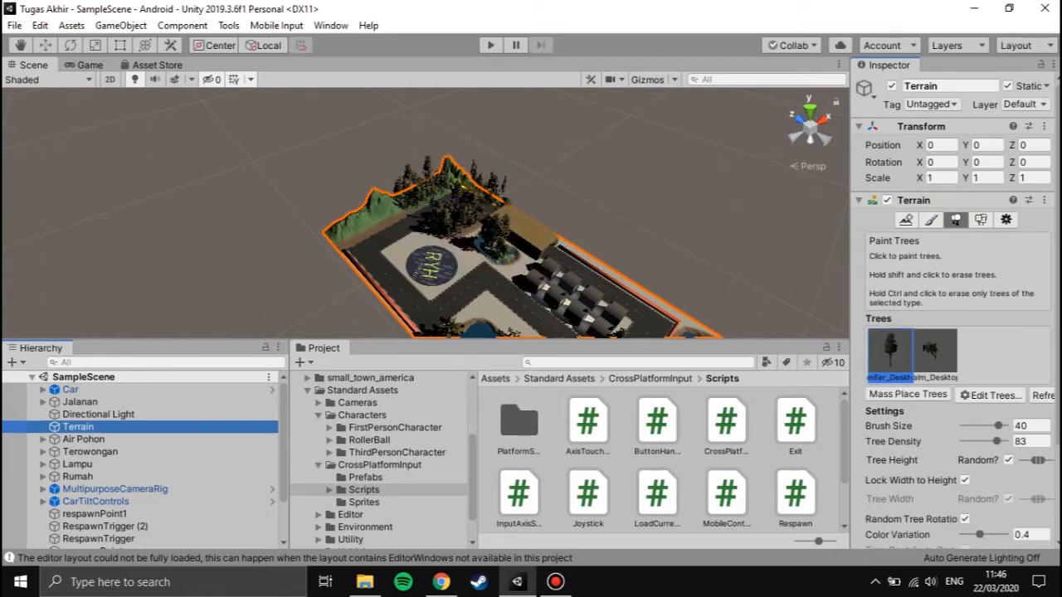
drag(998, 425, 967, 426)
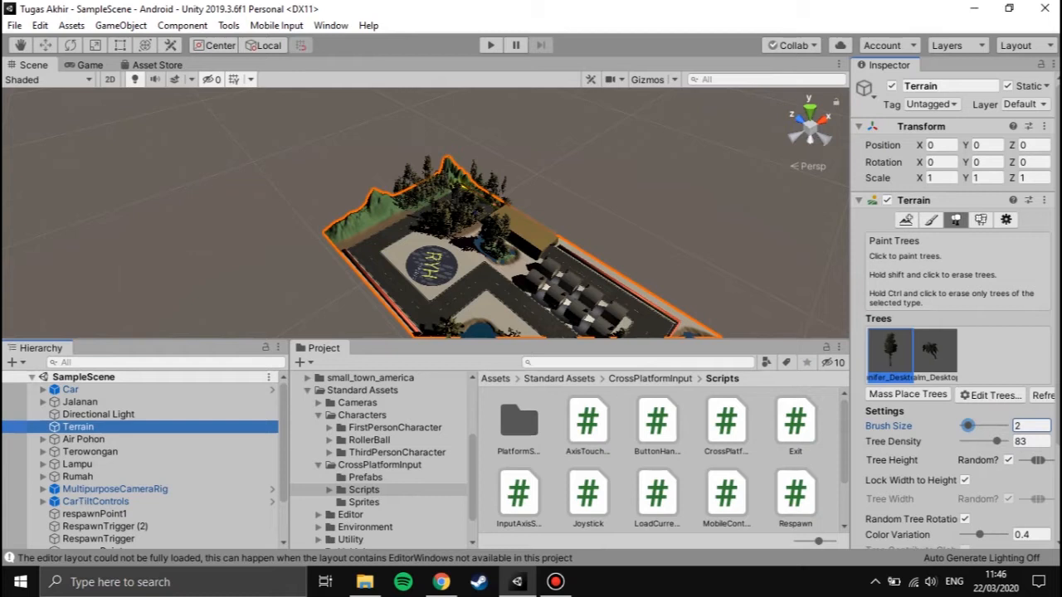
middle_drag(466, 280, 432, 238)
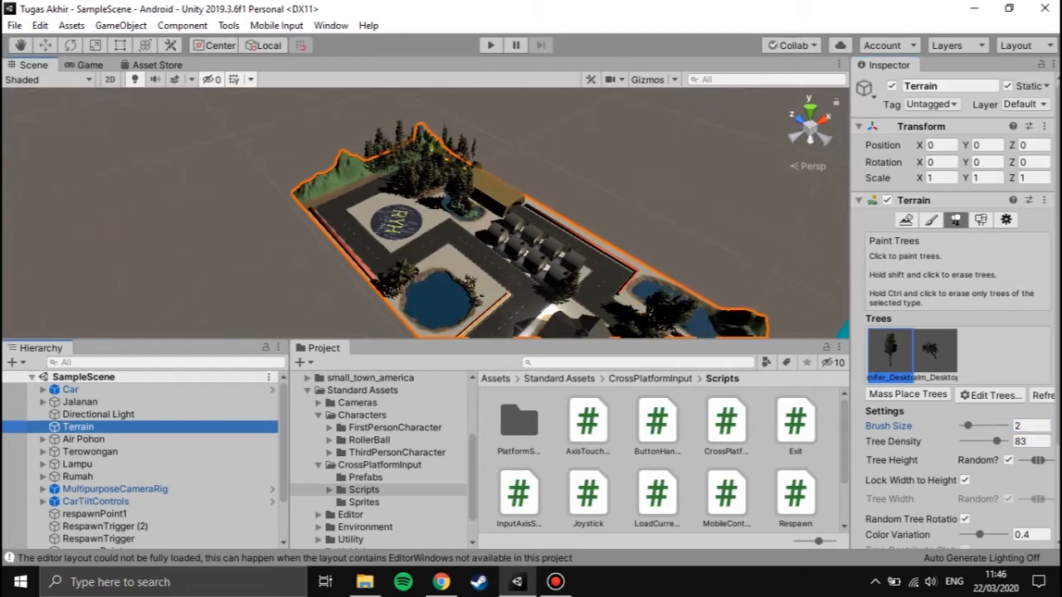
middle_drag(467, 268, 441, 234)
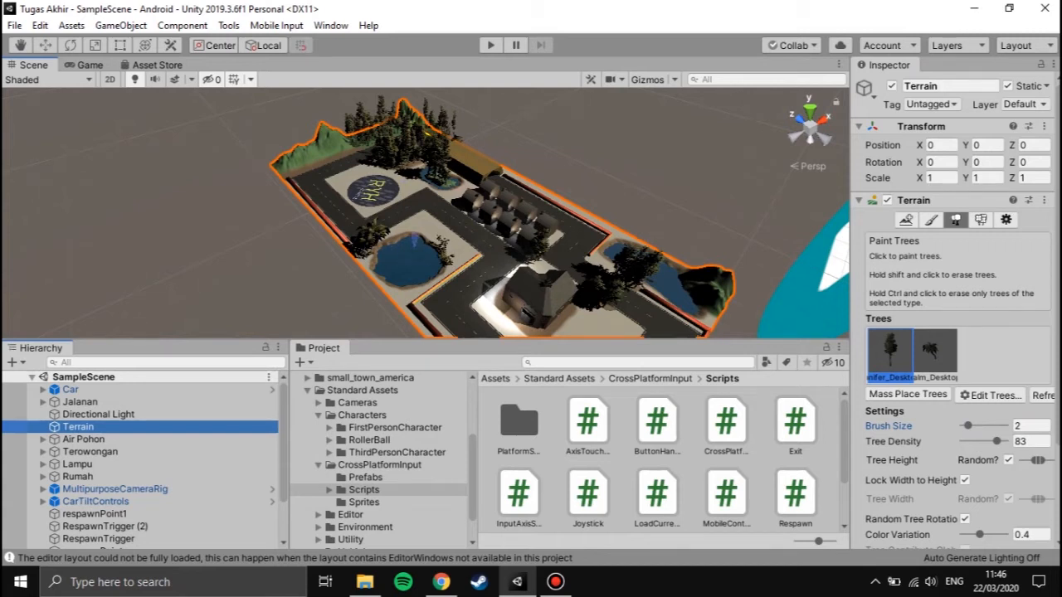
Try painting conifer trees on the sidewalk beside the round pond, and undo the painting
click(428, 231)
click(432, 233)
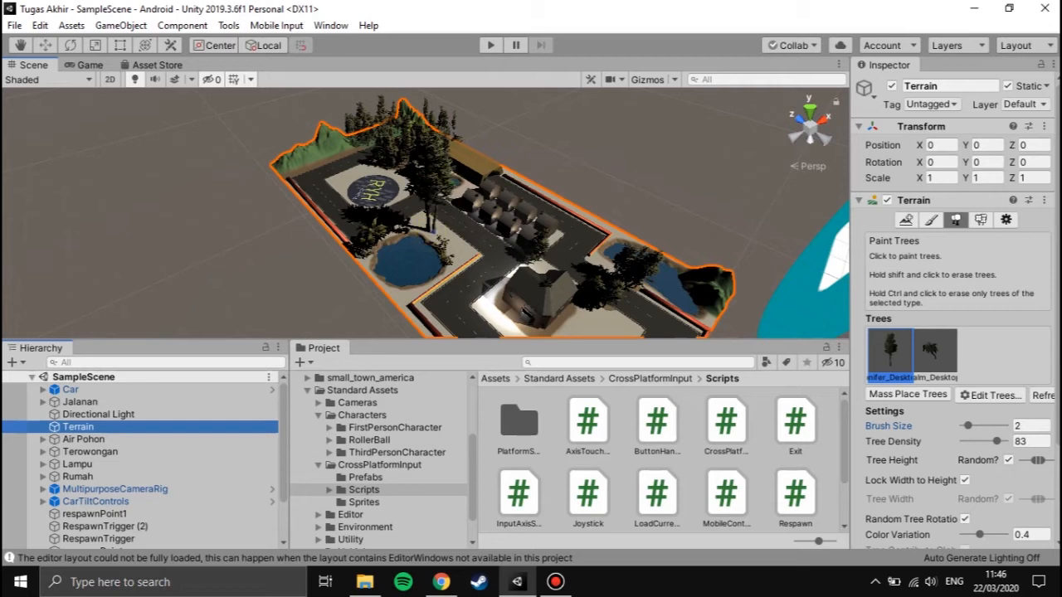
key(ctrl+z)
key(ctrl+z)
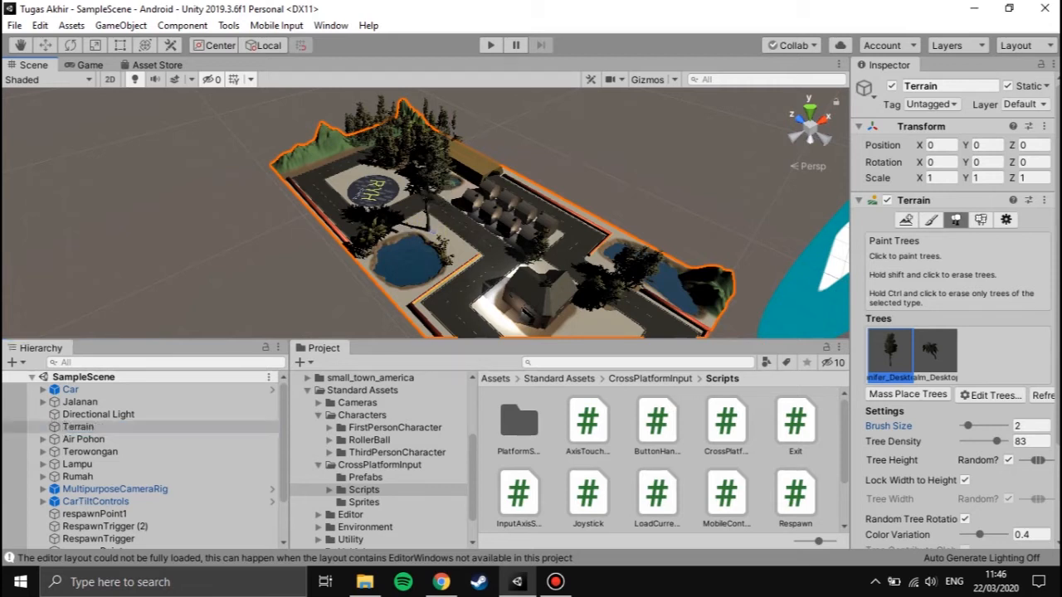
Select the Jalanan group and examine the road layout around the houses and ponds from an angle
middle_drag(446, 222, 432, 192)
middle_drag(481, 260, 605, 213)
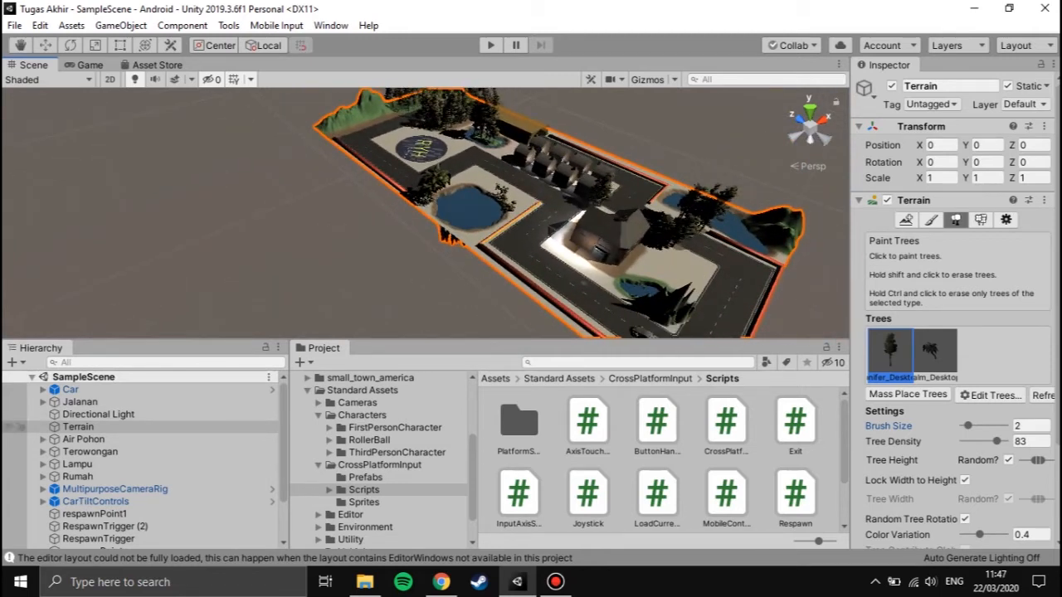
click(81, 402)
click(43, 402)
click(44, 402)
middle_drag(599, 250, 574, 258)
alt+drag(574, 258, 554, 282)
drag(514, 216, 516, 262)
scroll(551, 249, down, 3)
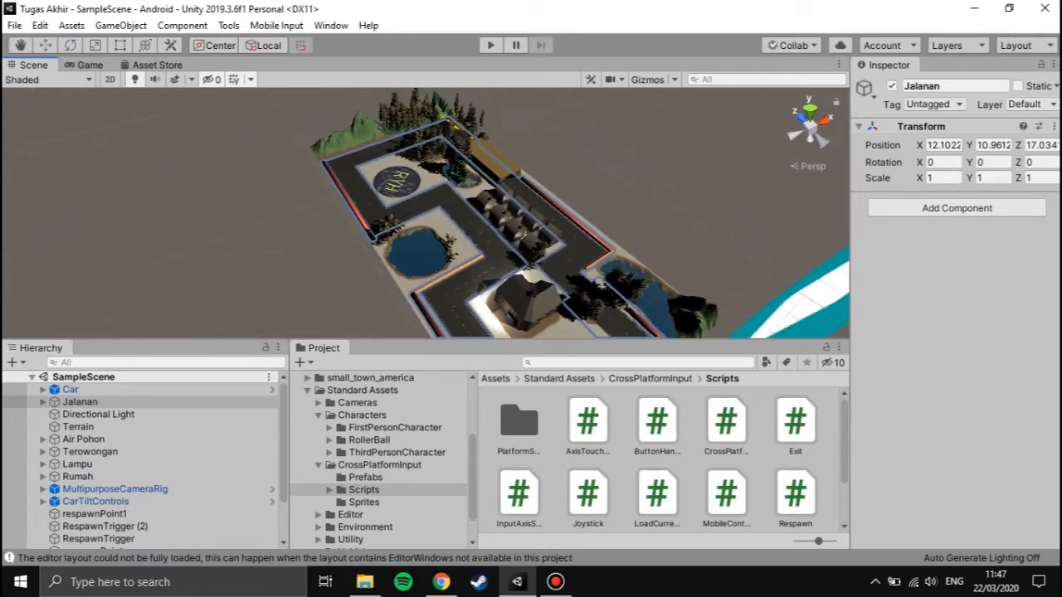
middle_drag(552, 249, 551, 226)
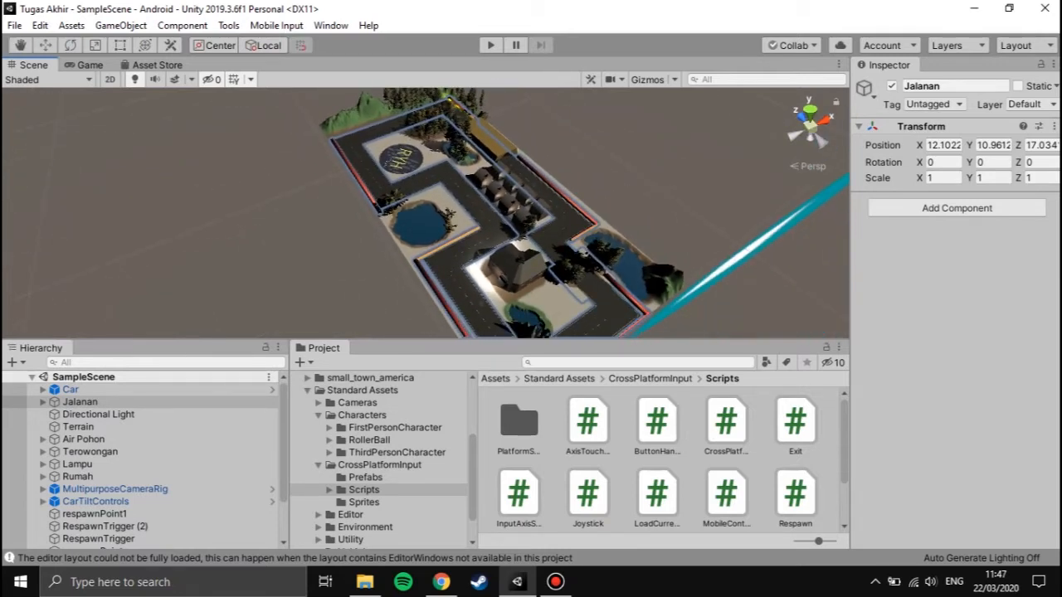
Switch the Scene view to the top view and show the entire road circuit
click(813, 129)
click(810, 114)
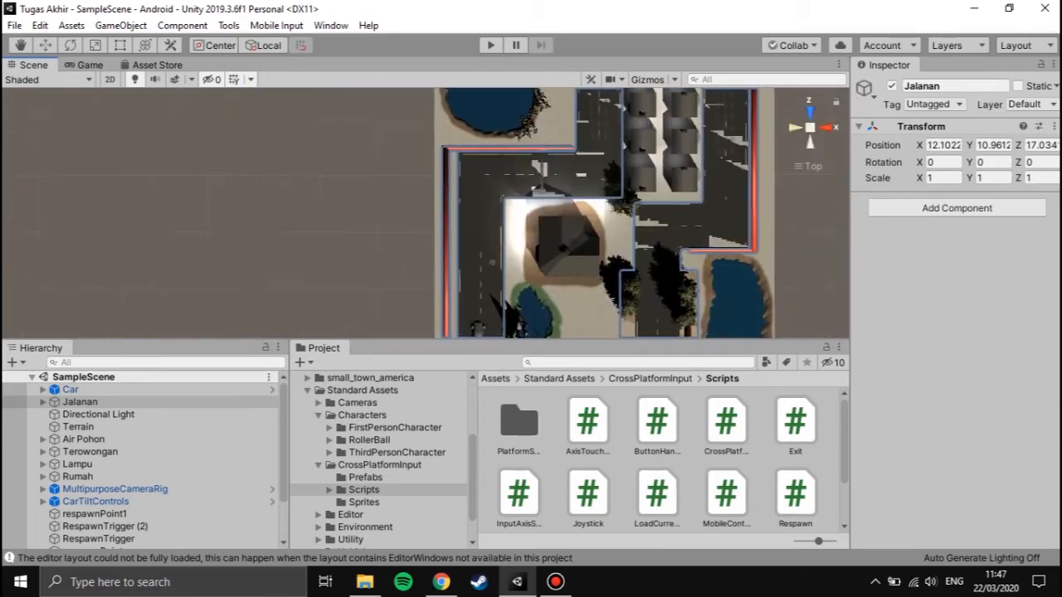
scroll(426, 213, down, 10)
scroll(426, 213, down, 5)
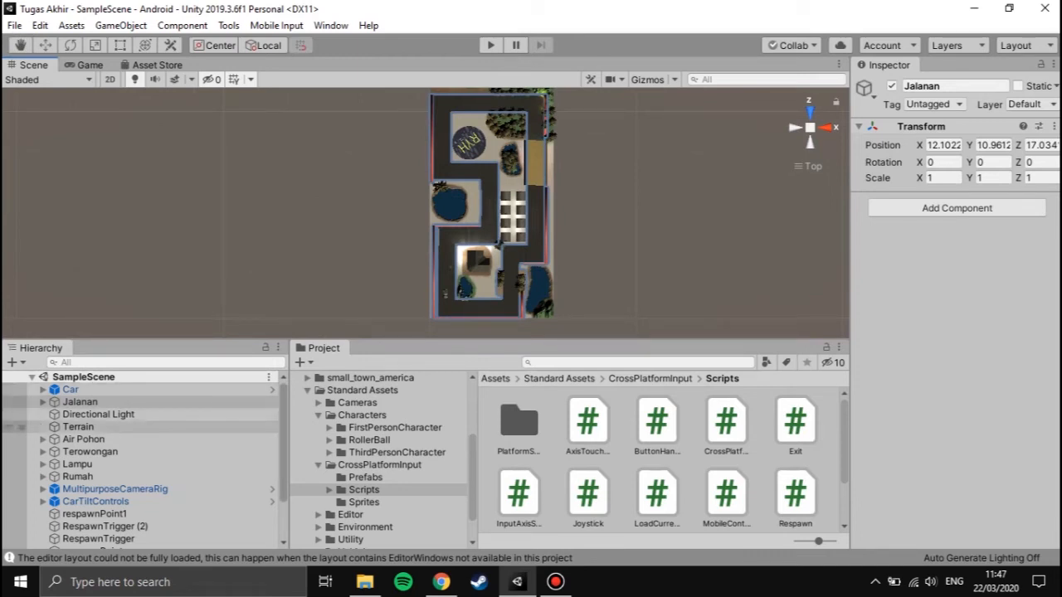
Open the street models folder inside small_town_america's general models to show the road pieces
scroll(380, 460, up, 5)
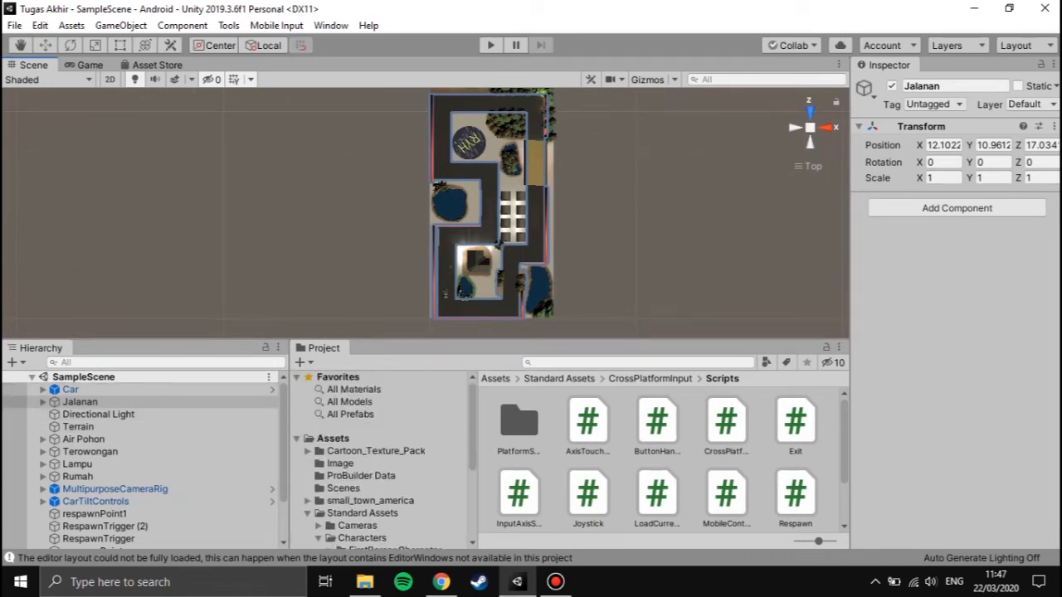
scroll(382, 460, down, 2)
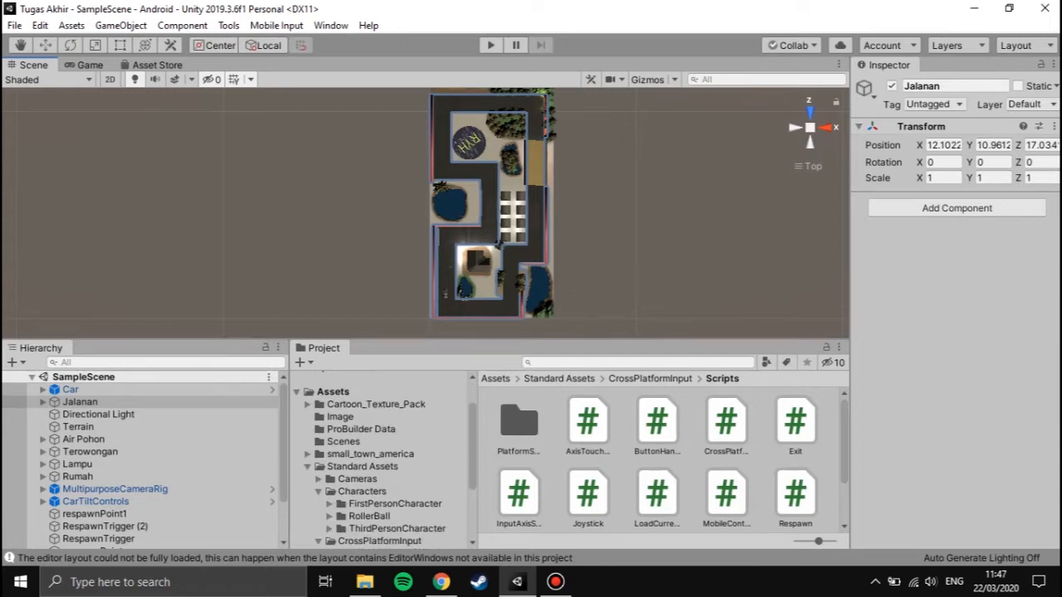
click(307, 454)
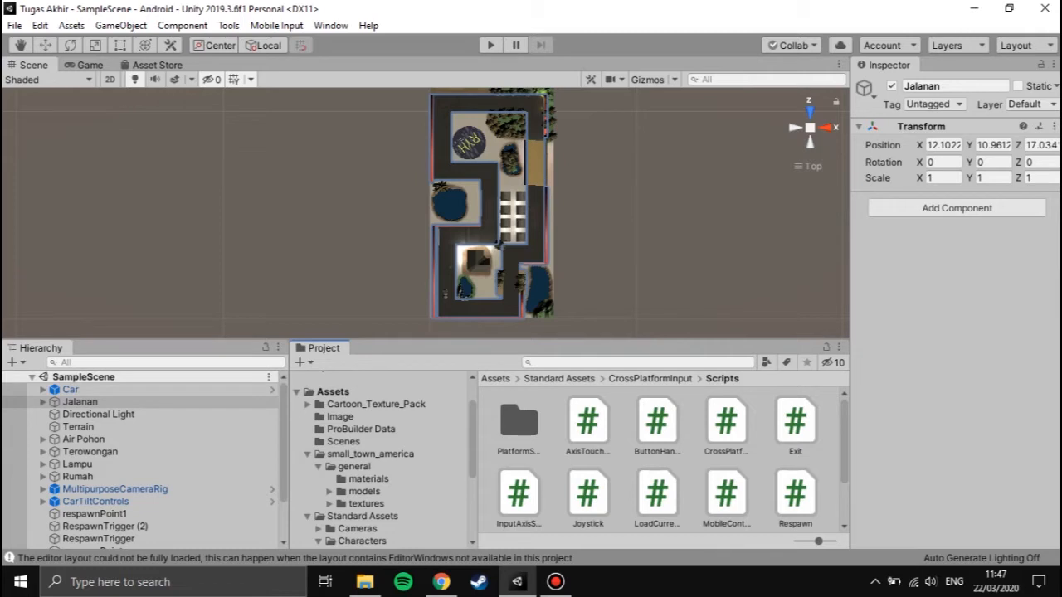
click(329, 491)
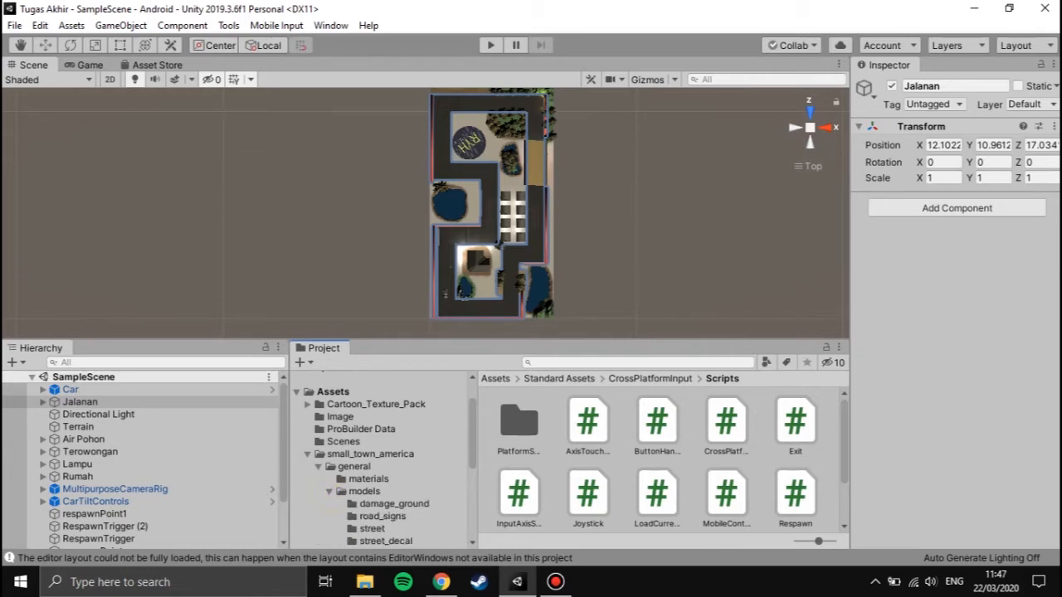
scroll(330, 491, down, 2)
click(375, 482)
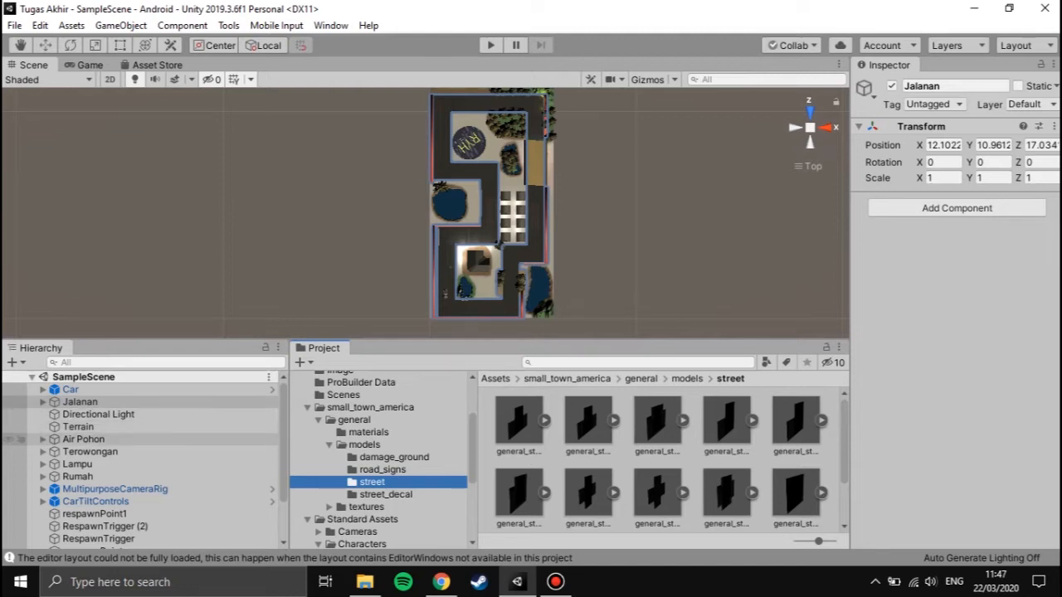
Select the Air Pohon group and view the ponds' placement across the map from above
click(138, 439)
middle_drag(489, 199, 490, 221)
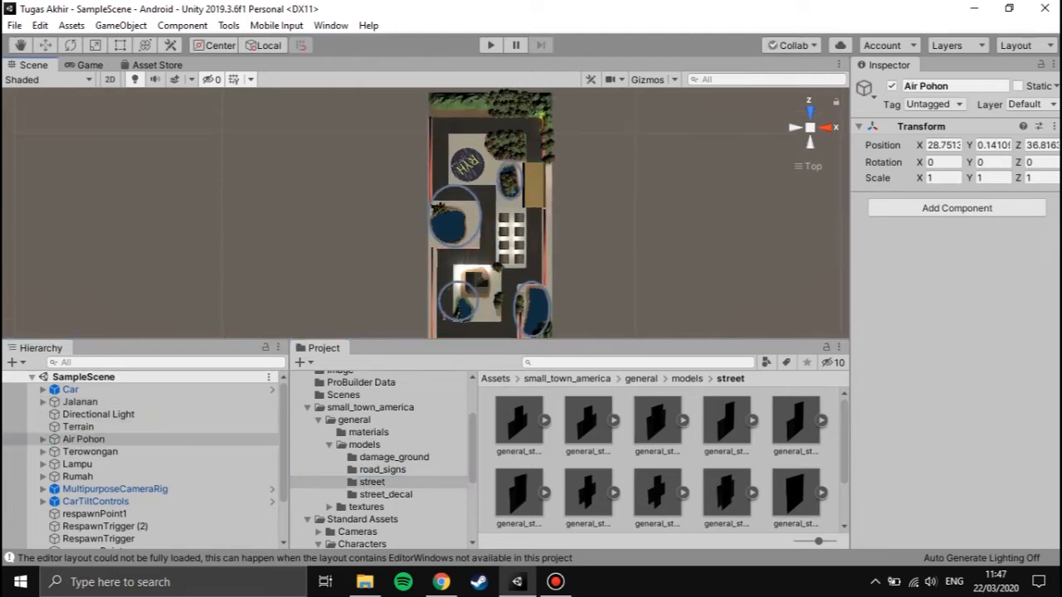
scroll(489, 221, down, 1)
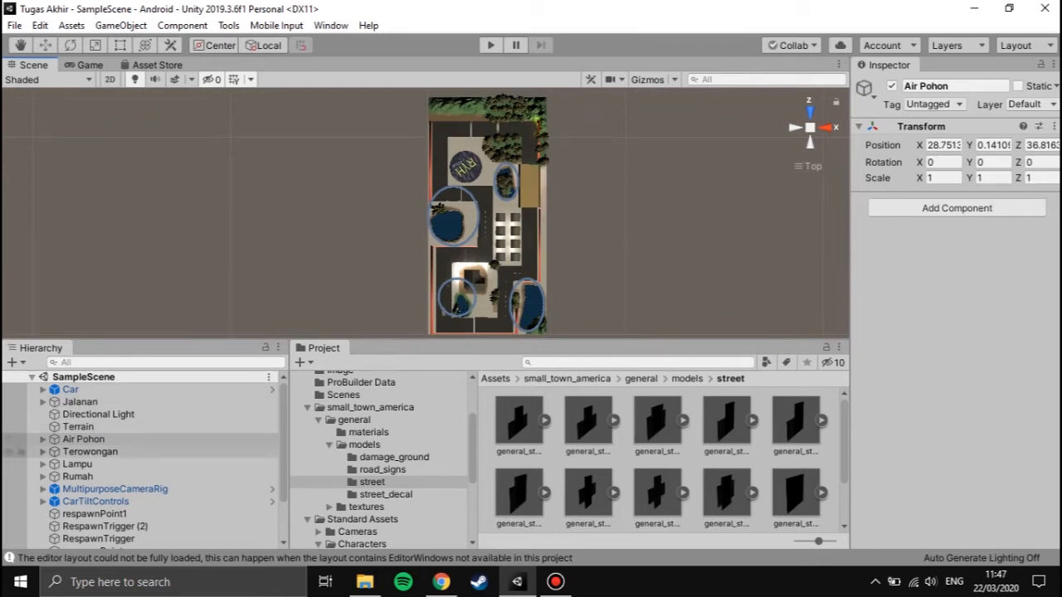
Select the Terowongan object and examine the tunnel's roof and the houses next to it from above
click(92, 451)
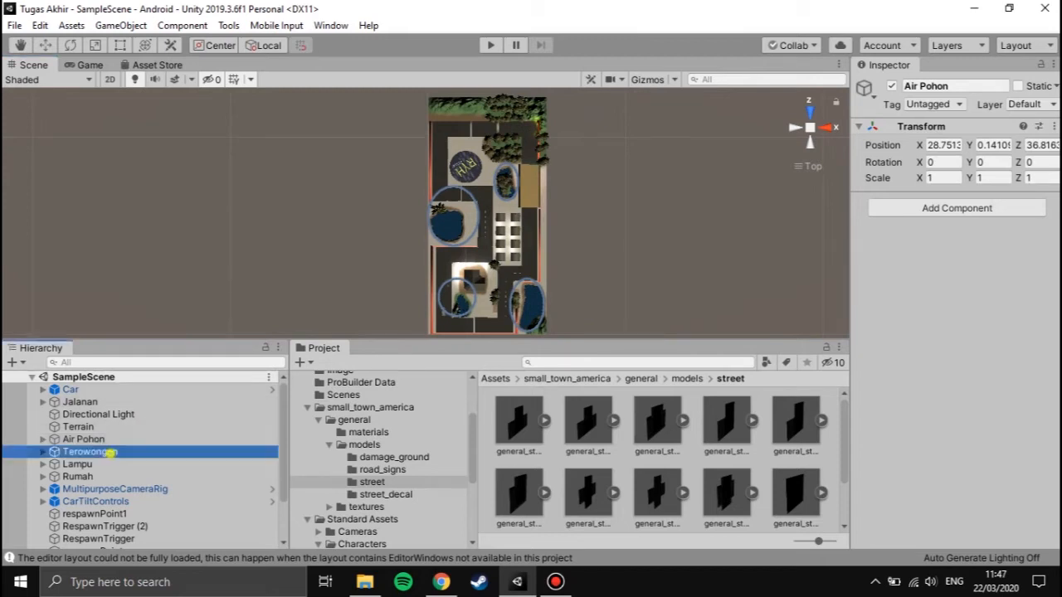
alt+drag(595, 237, 604, 225)
scroll(604, 225, up, 15)
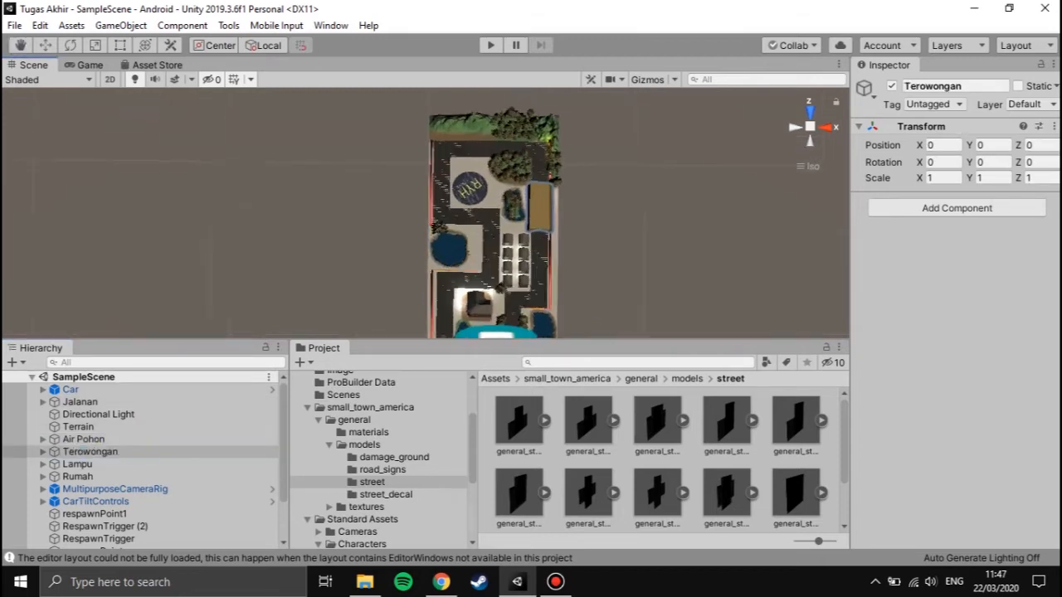
middle_drag(604, 225, 387, 225)
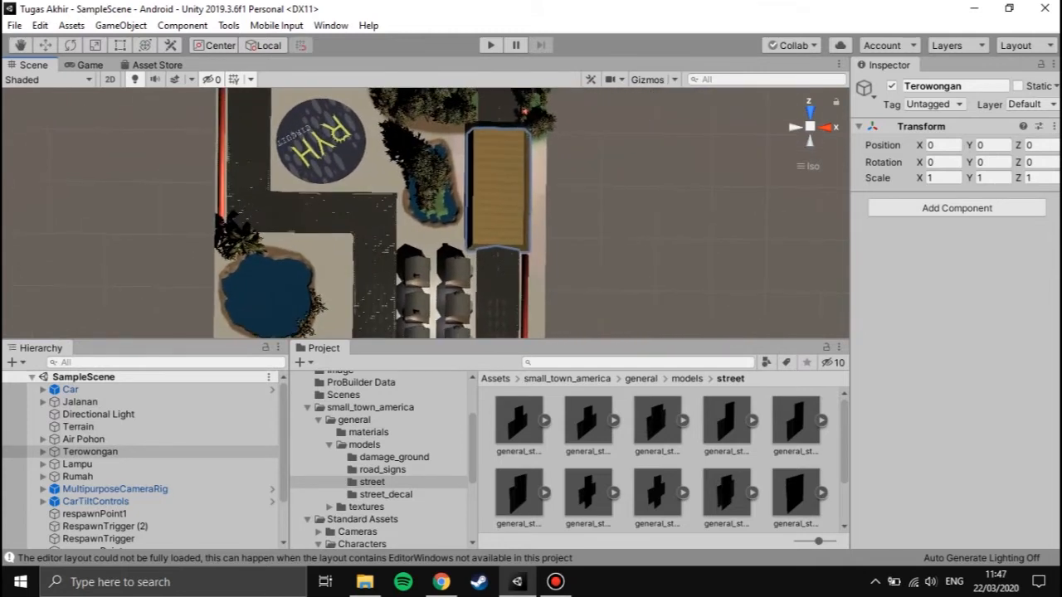
scroll(425, 232, up, 5)
alt+drag(597, 282, 611, 279)
scroll(614, 320, down, 3)
middle_drag(617, 332, 619, 208)
alt+drag(619, 209, 621, 170)
scroll(515, 290, up, 8)
scroll(464, 224, up, 12)
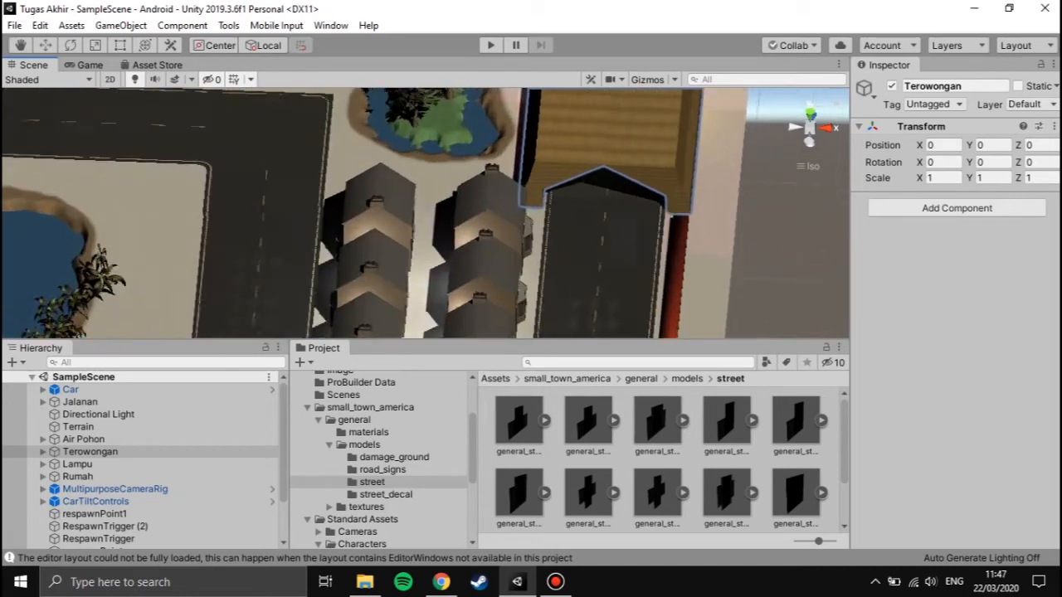
Examine the tunnel's entrance and lit interior from a lower angle along the road
middle_drag(531, 249, 481, 204)
alt+drag(481, 204, 475, 178)
middle_drag(475, 178, 461, 290)
alt+drag(461, 290, 464, 229)
middle_drag(514, 282, 449, 126)
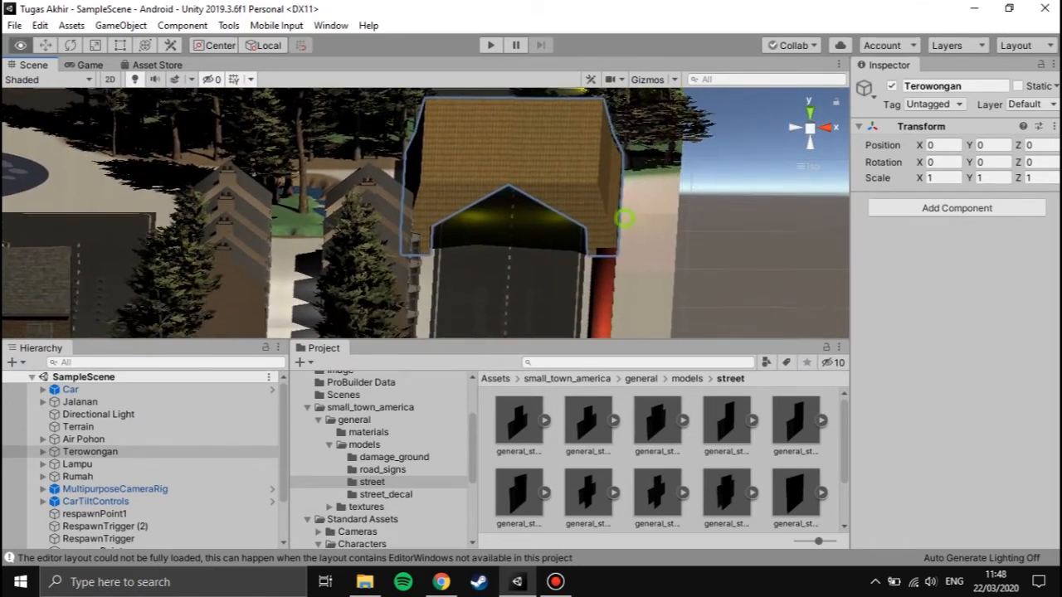
alt+drag(449, 183, 436, 108)
scroll(435, 191, up, 4)
middle_drag(434, 190, 438, 178)
middle_drag(611, 276, 581, 202)
alt+drag(581, 202, 576, 315)
middle_drag(498, 191, 491, 303)
scroll(496, 227, down, 2)
Show the ProBuilder commands available for building the selected tunnel, leaving them unused
click(228, 25)
mouse_move(261, 43)
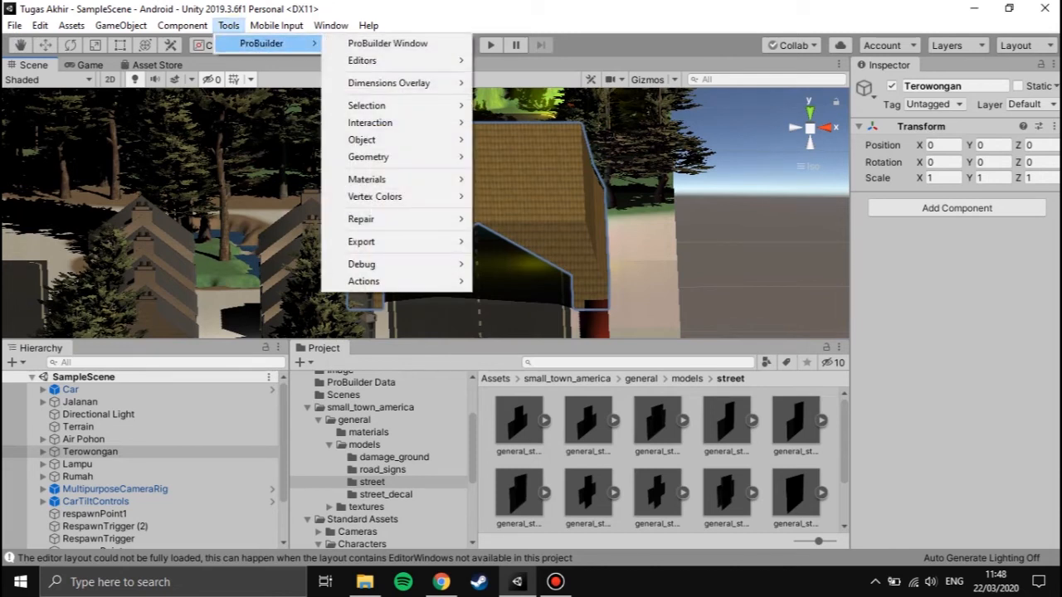
click(554, 3)
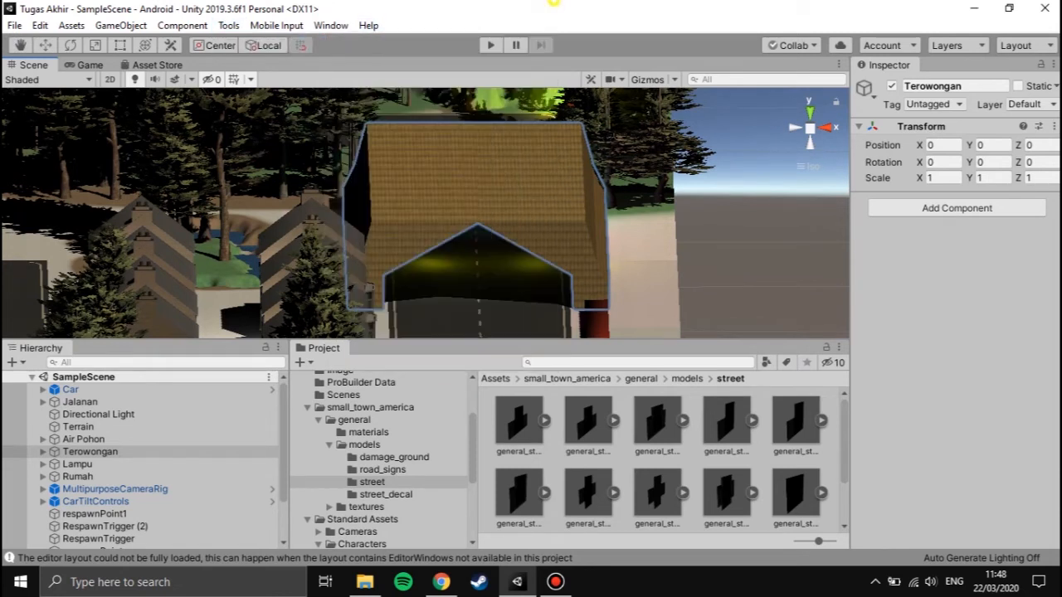
scroll(425, 213, down, 1)
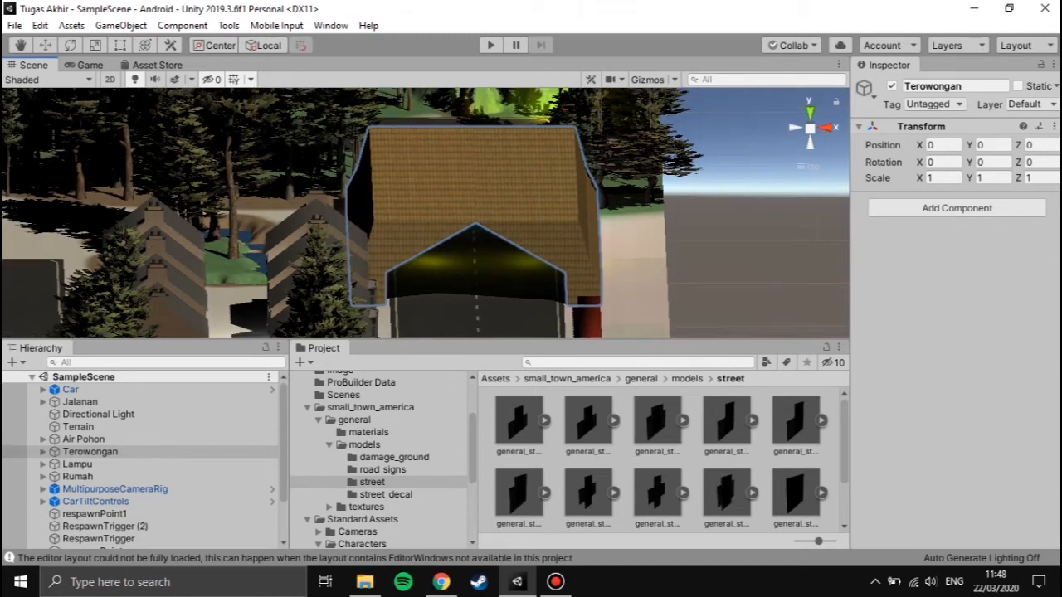
middle_drag(415, 240, 317, 200)
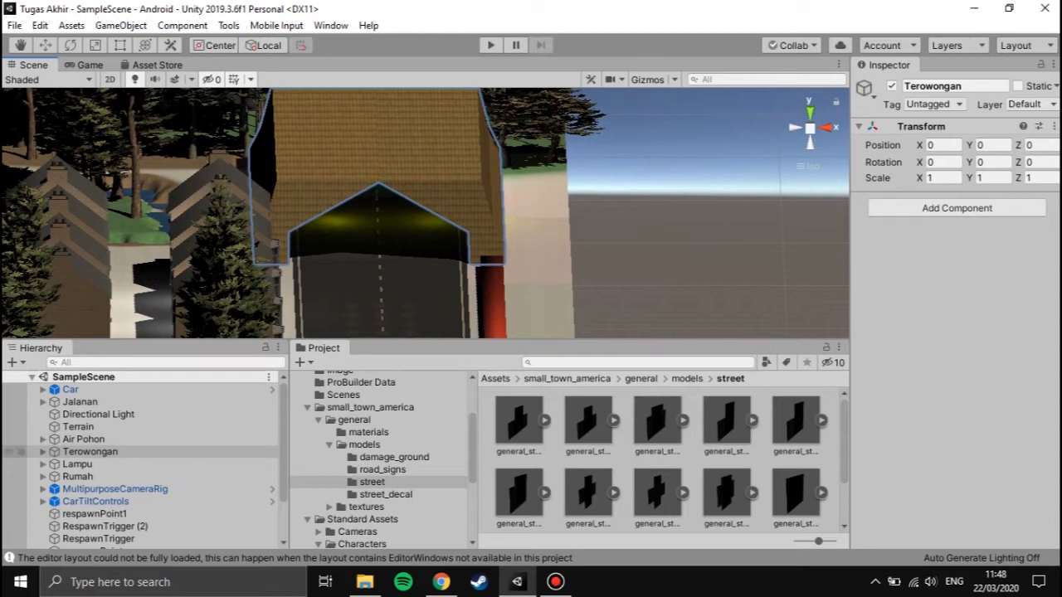
Select Pembatas Jalan within the Jalanan group and view the barriers around the whole circuit from the top
click(43, 402)
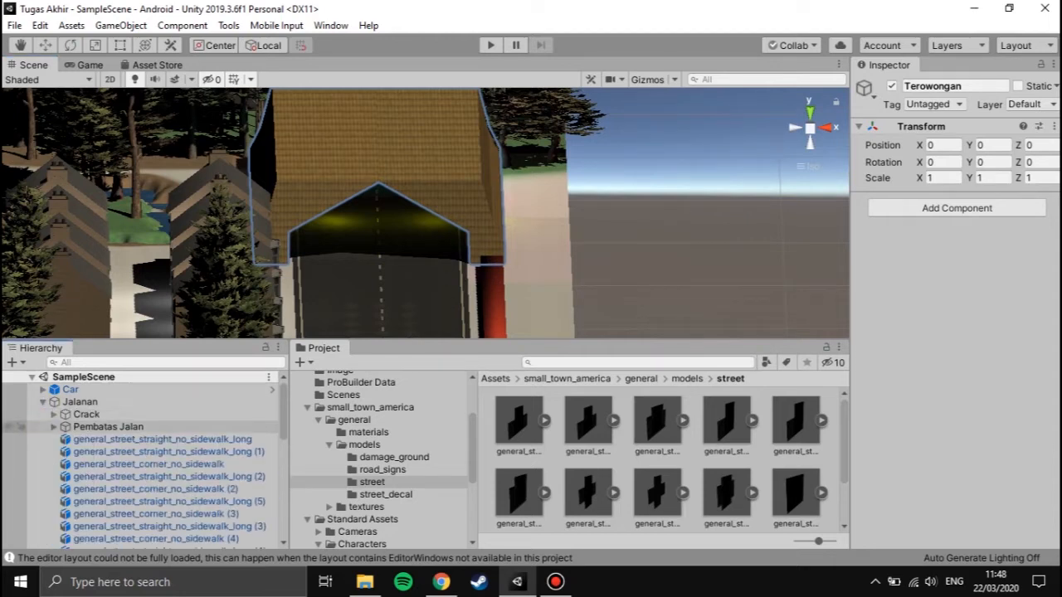
click(108, 427)
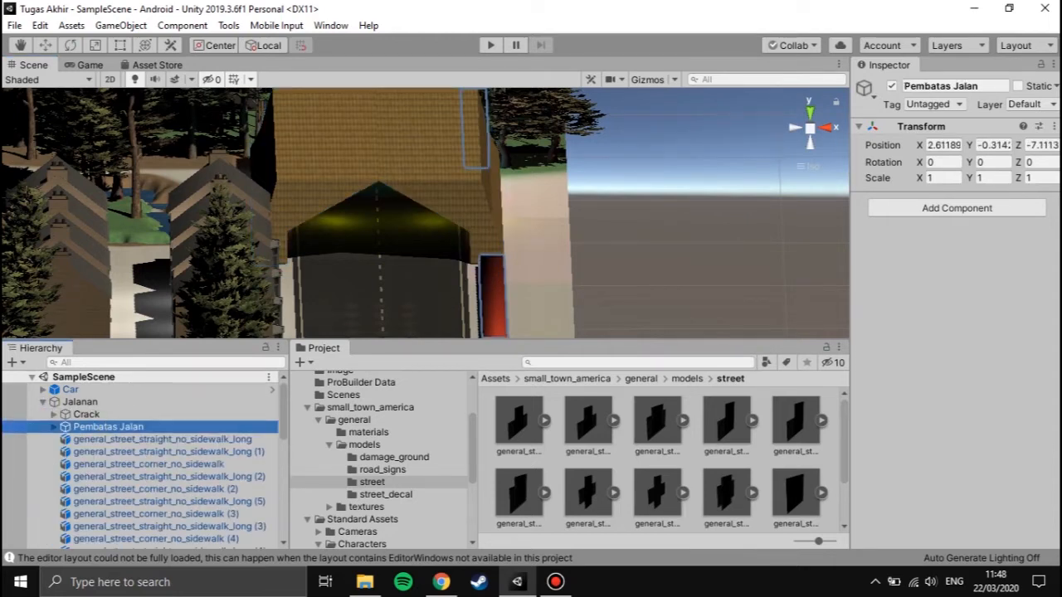
scroll(426, 213, down, 2)
click(810, 110)
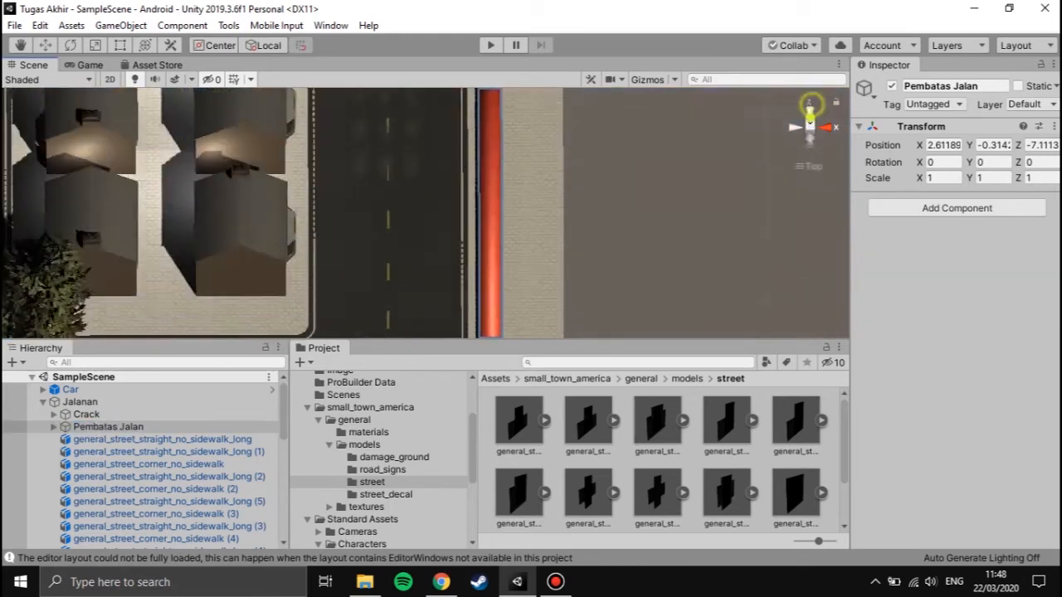
scroll(426, 213, down, 6)
scroll(425, 212, down, 8)
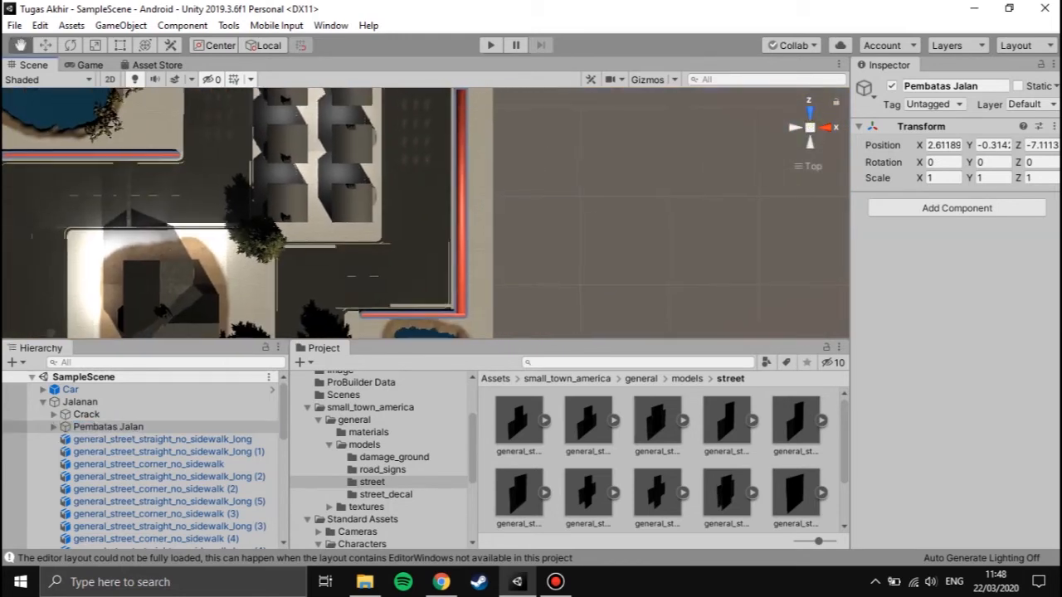
scroll(426, 213, down, 4)
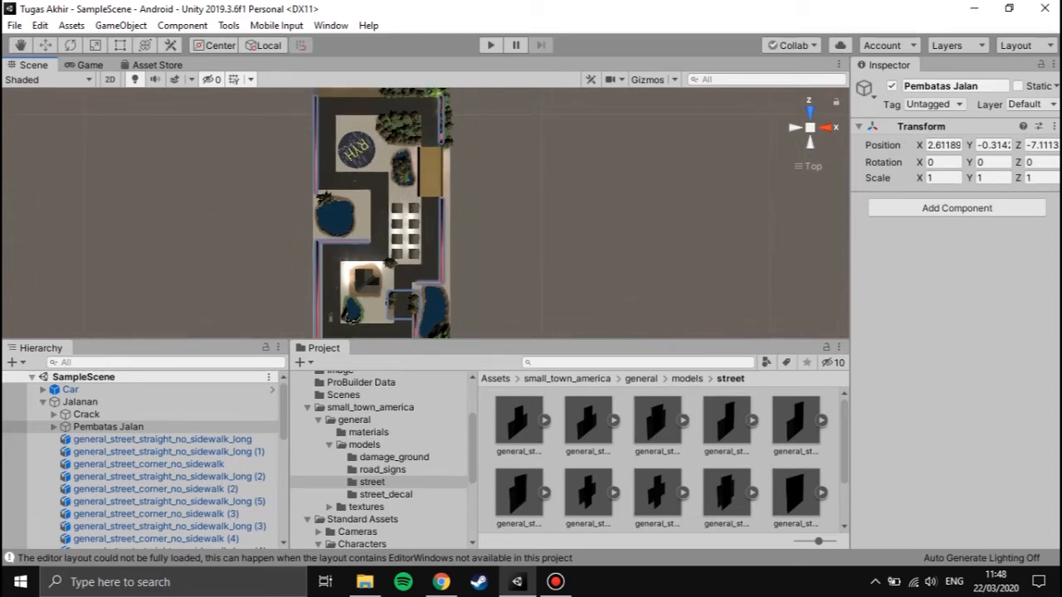
middle_drag(425, 214, 442, 195)
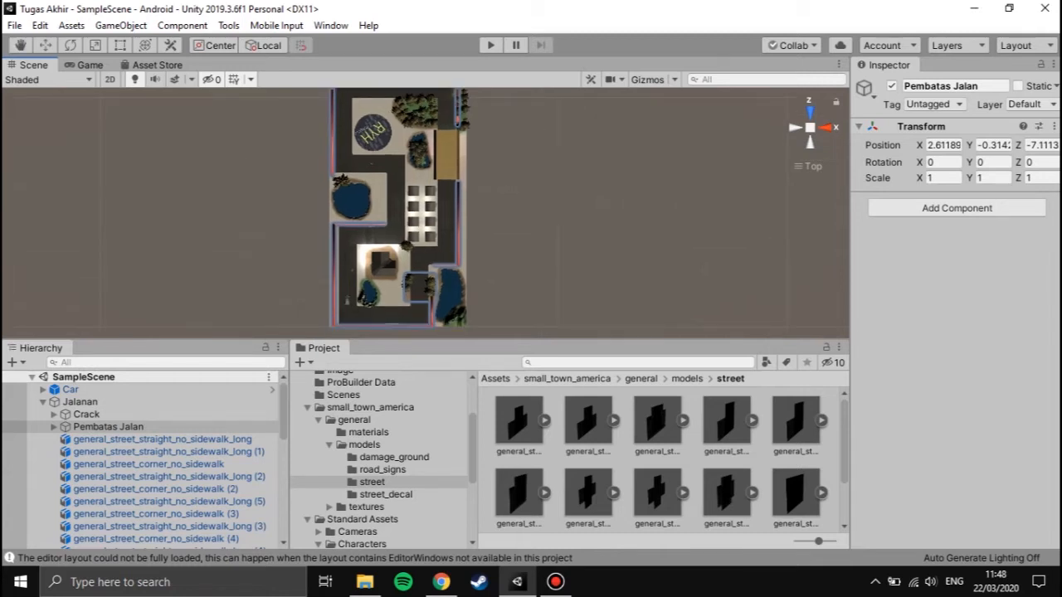
Examine the red road barrier beside the rows of houses up close from an angled view
scroll(424, 213, up, 4)
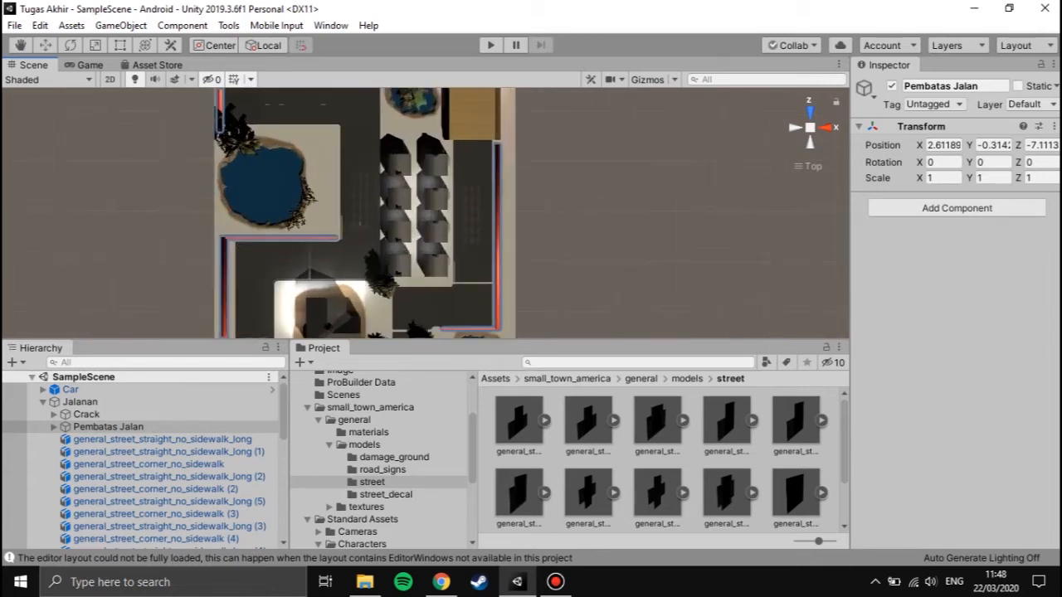
scroll(424, 213, up, 3)
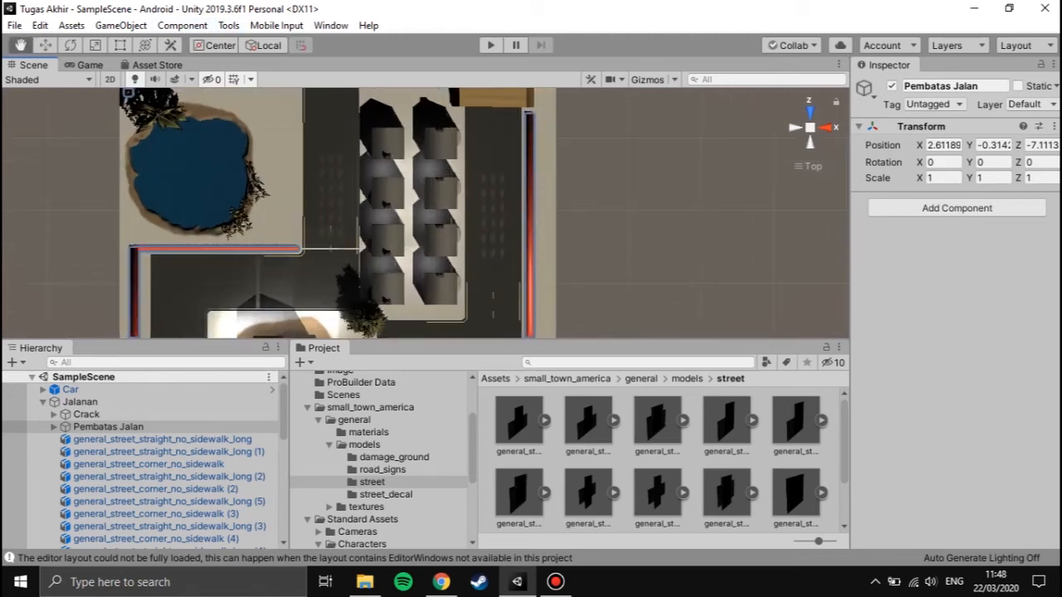
middle_drag(557, 212, 510, 205)
scroll(509, 204, up, 4)
right_drag(510, 204, 699, 70)
middle_drag(581, 191, 575, 213)
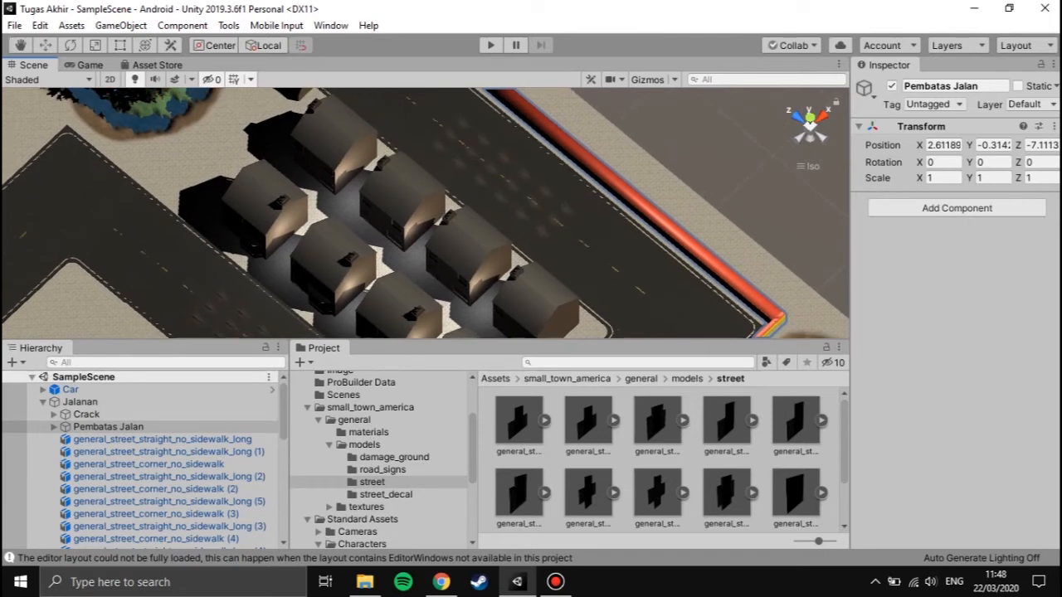
Show the ProBuilder commands with the road barriers selected, without running any of them
click(228, 25)
mouse_move(265, 43)
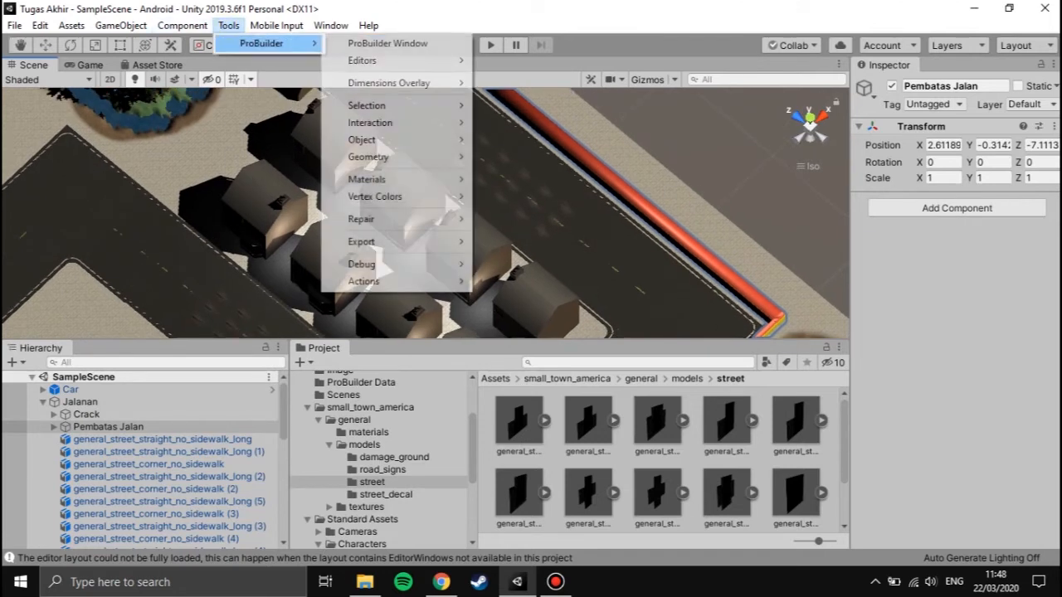
click(543, 2)
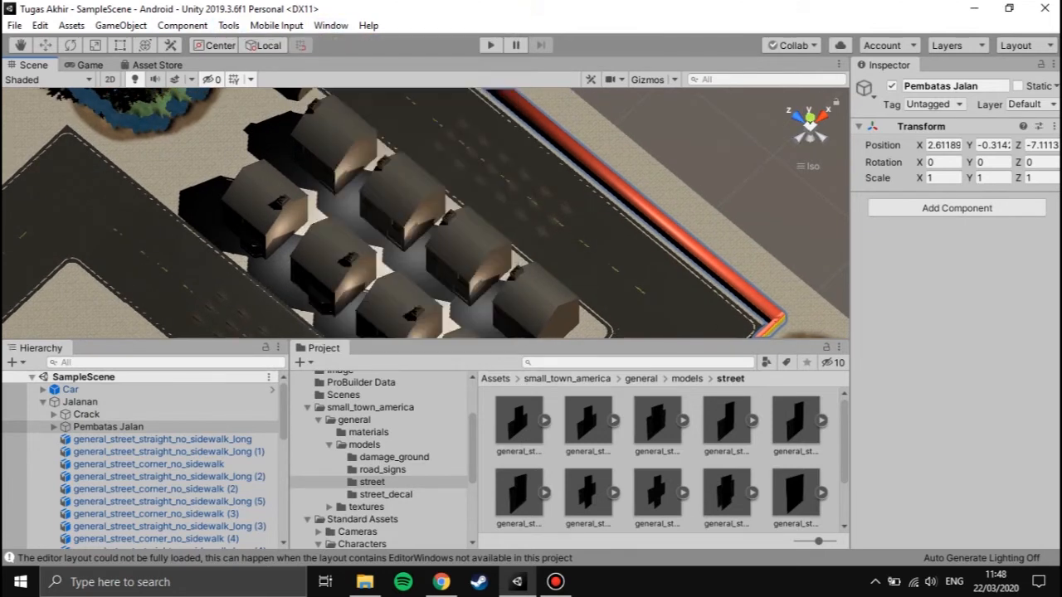
click(554, 582)
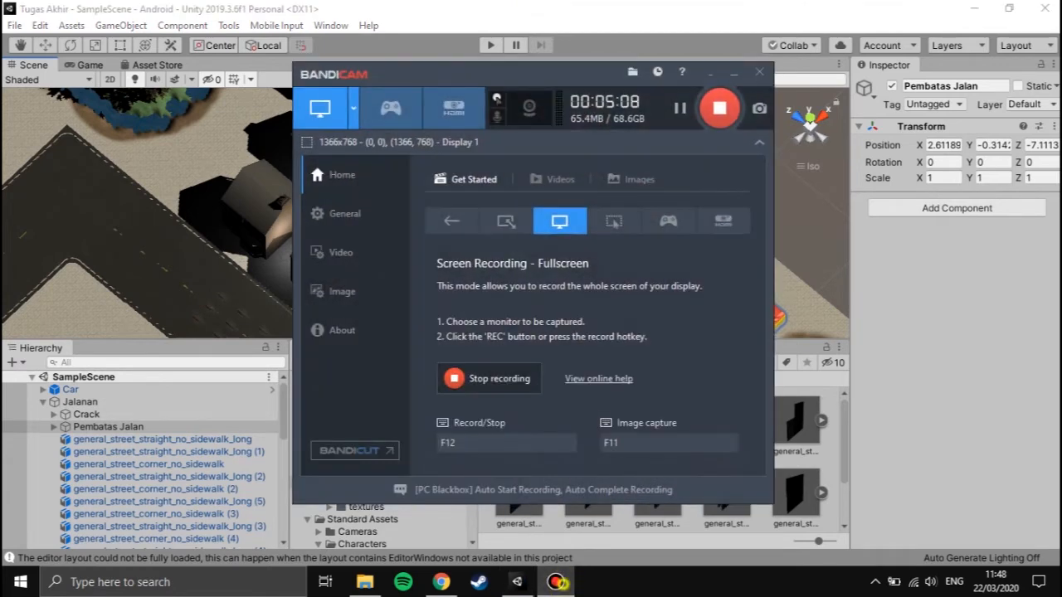
Return to the scene and survey the road barriers and the large house from the top
click(559, 582)
right_drag(673, 223, 489, 311)
scroll(489, 311, down, 2)
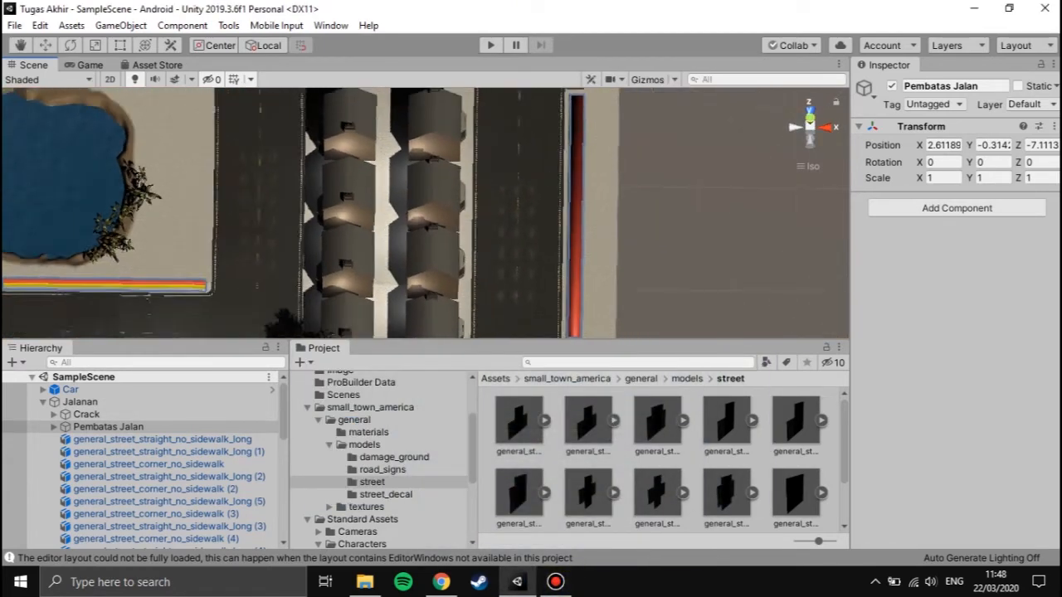
scroll(464, 266, down, 3)
middle_drag(465, 265, 608, 162)
scroll(534, 196, up, 2)
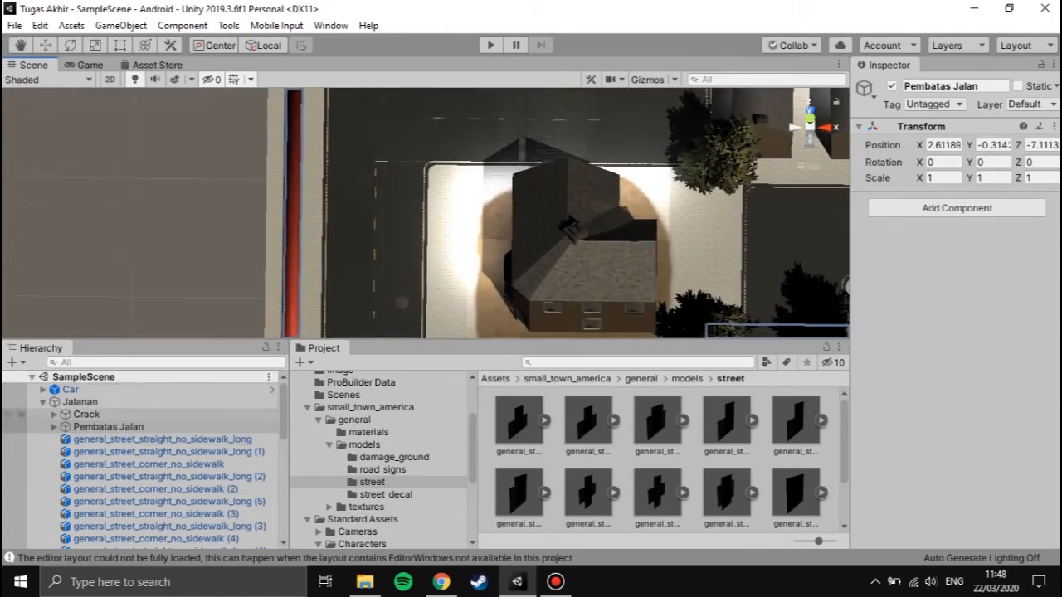
Select Crack within the Jalanan group and view its road details from above
click(88, 414)
scroll(425, 217, down, 3)
middle_drag(425, 217, 431, 265)
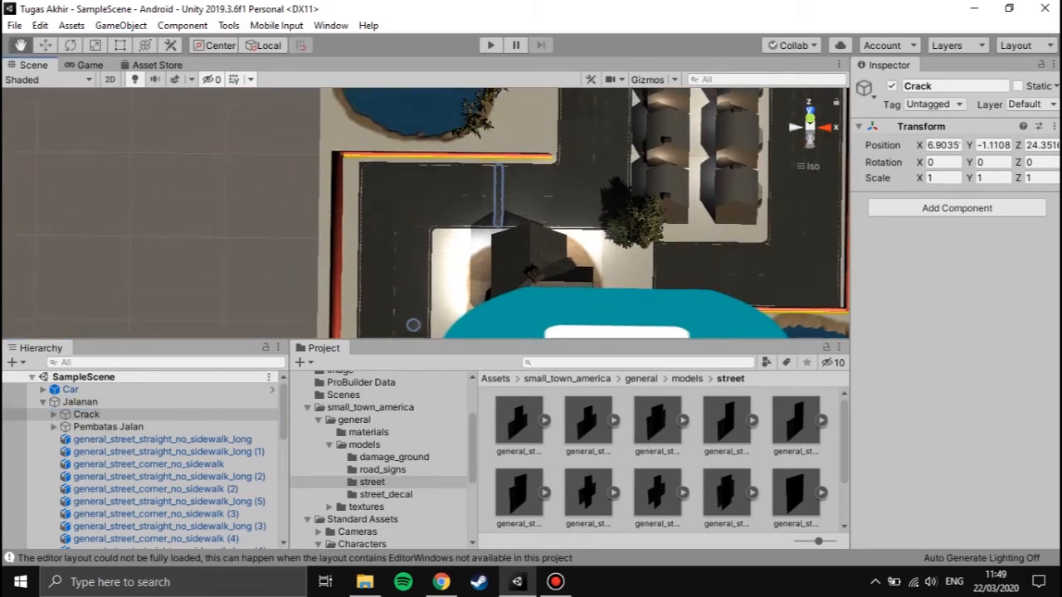
middle_drag(413, 324, 414, 332)
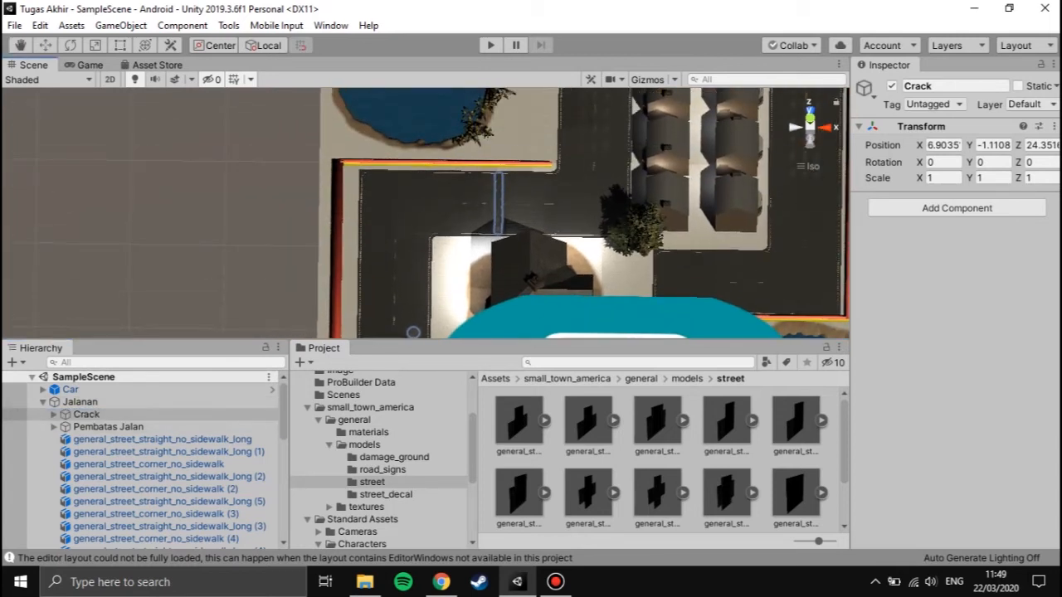
Examine the round Crack piece on the road beside the large house up close from an angled view
scroll(543, 210, up, 4)
right_drag(542, 211, 597, 99)
right_drag(595, 224, 705, 244)
middle_drag(604, 302, 534, 287)
scroll(464, 235, up, 8)
scroll(471, 218, up, 5)
scroll(471, 218, down, 4)
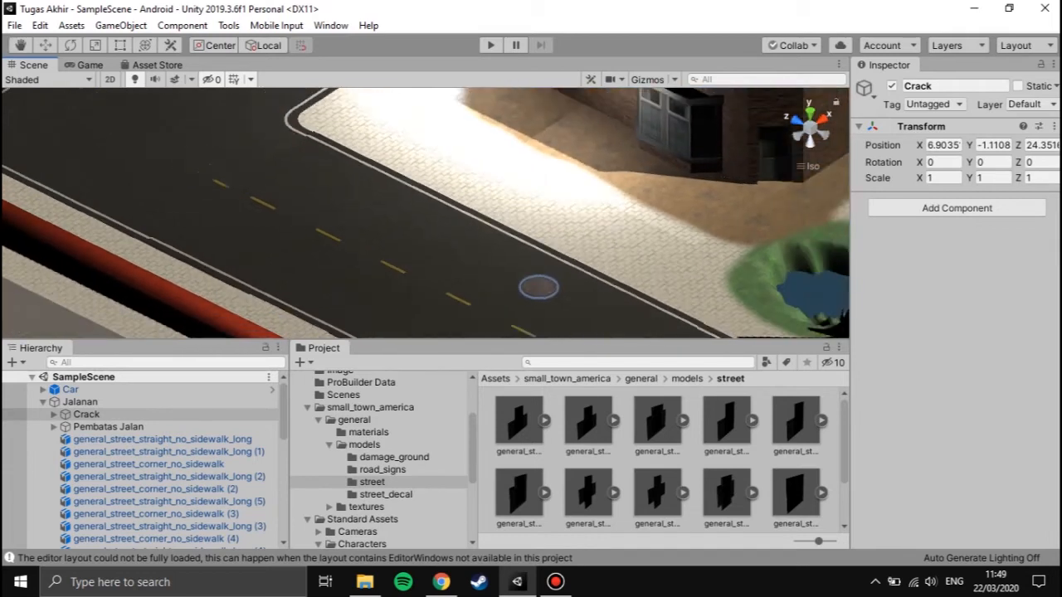
Examine the Crack strip that runs across the road between the barrier and the large house
scroll(534, 286, down, 3)
middle_drag(498, 182, 499, 268)
scroll(499, 268, up, 6)
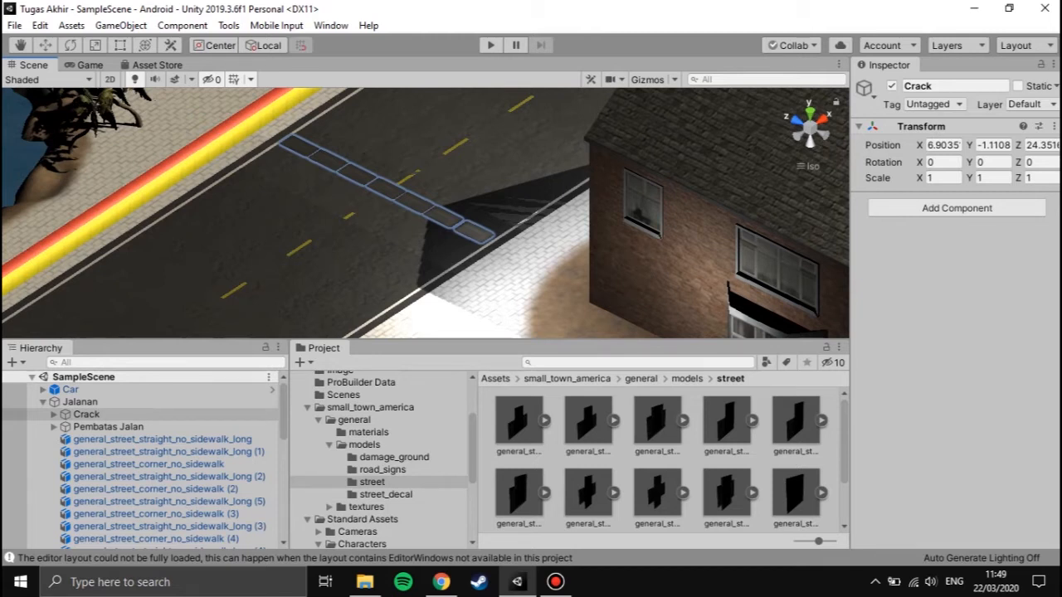
scroll(425, 213, down, 5)
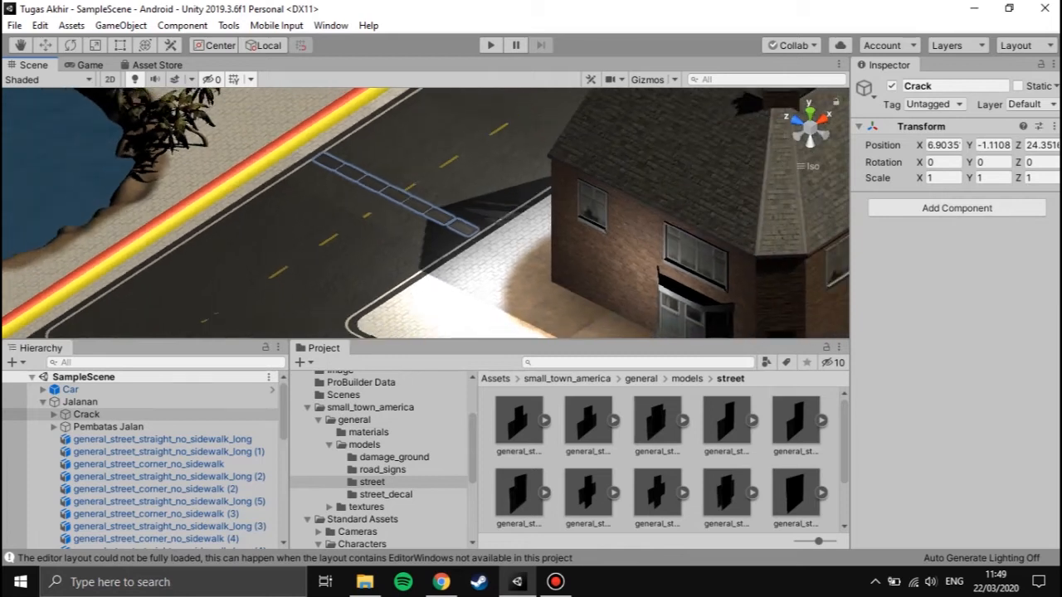
Collapse the Jalanan group and select Rumah, viewing all the houses in the town together
click(43, 403)
click(43, 402)
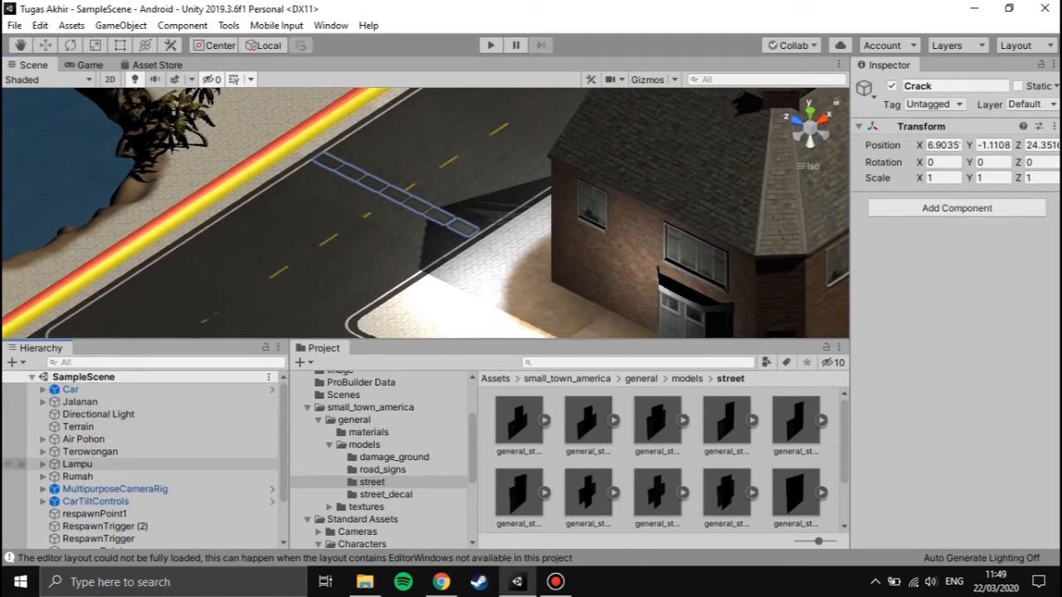
double_click(77, 476)
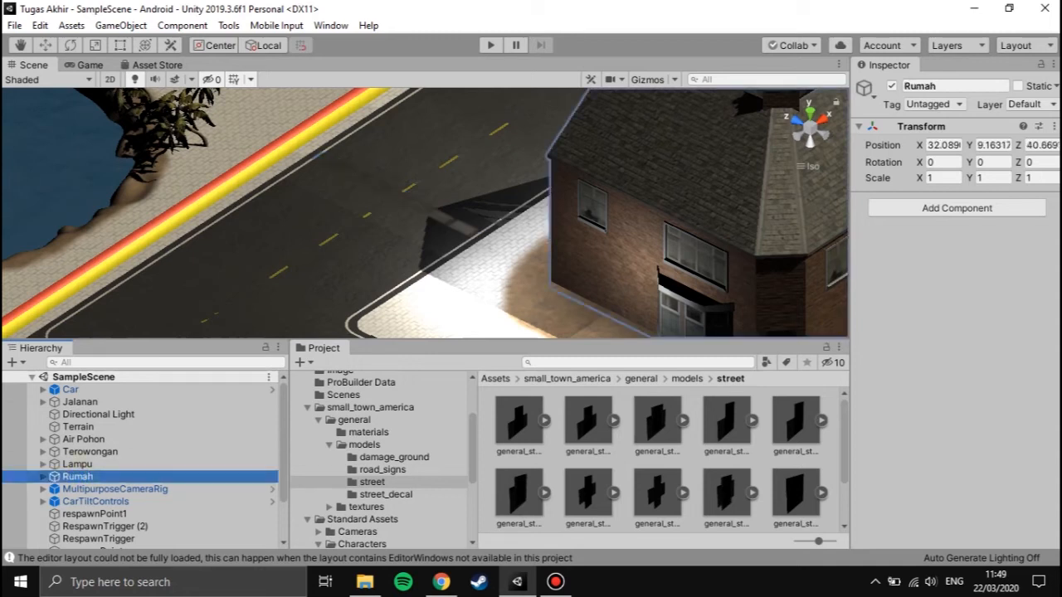
scroll(485, 181, down, 15)
drag(485, 182, 485, 270)
scroll(485, 270, down, 2)
middle_drag(485, 270, 581, 301)
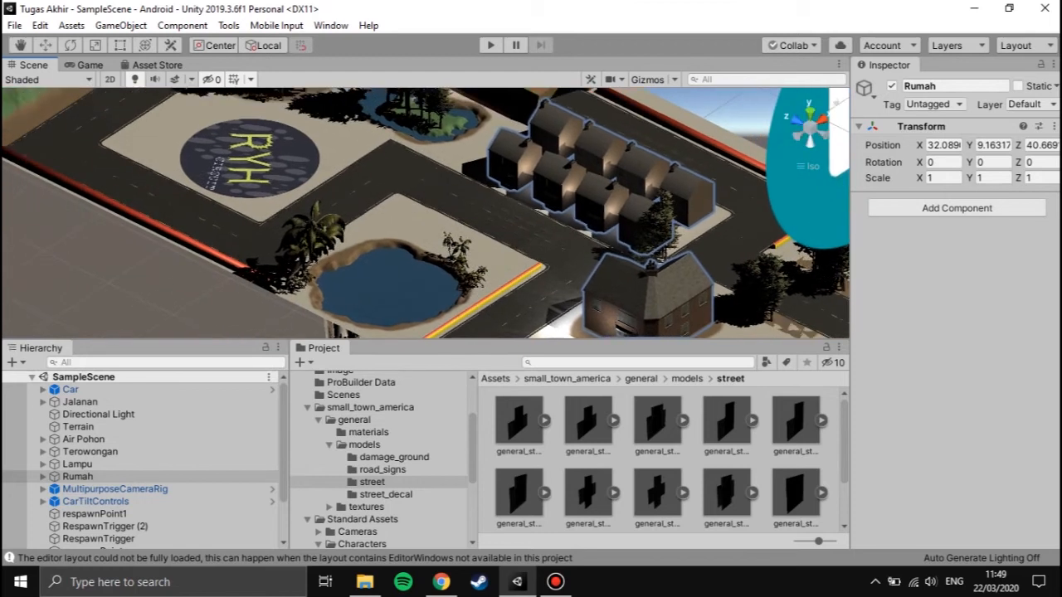
Show the house prefabs in the Prefabs folder of the UK Terraced Houses FREE assets
scroll(383, 459, up, 3)
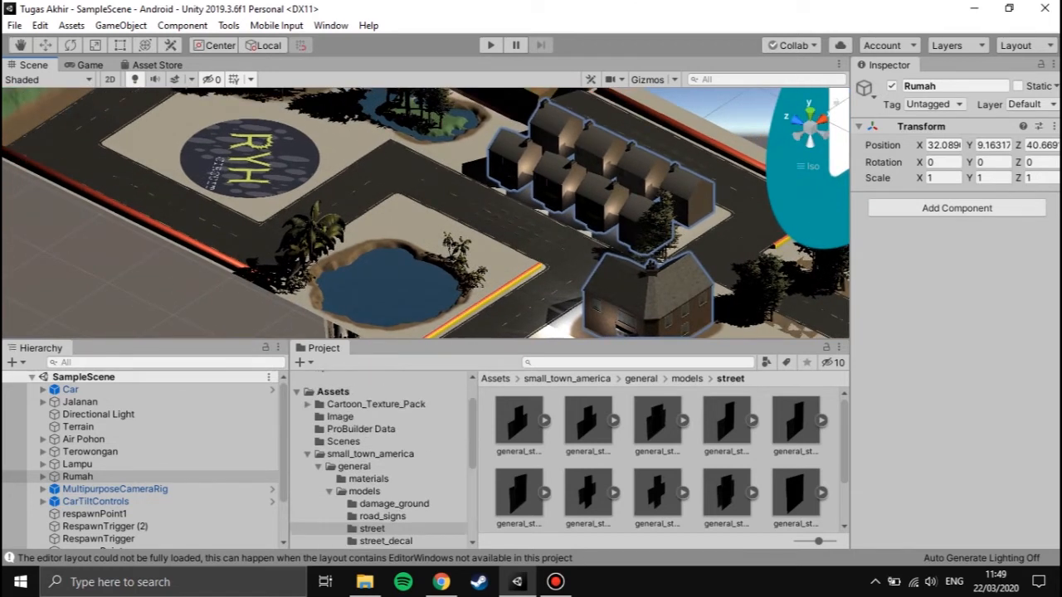
click(308, 454)
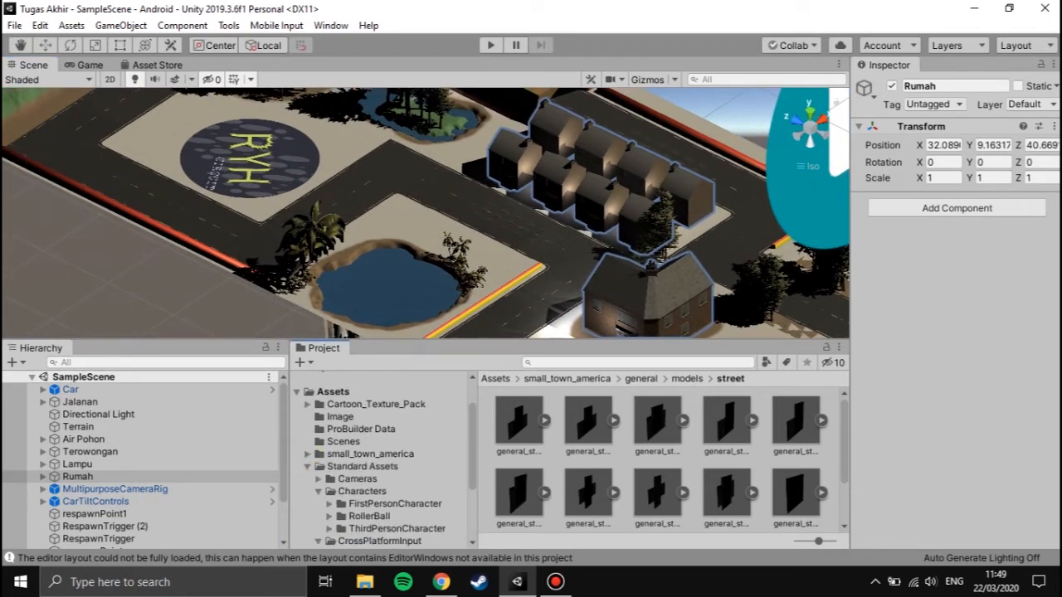
scroll(382, 459, down, 3)
scroll(383, 460, down, 4)
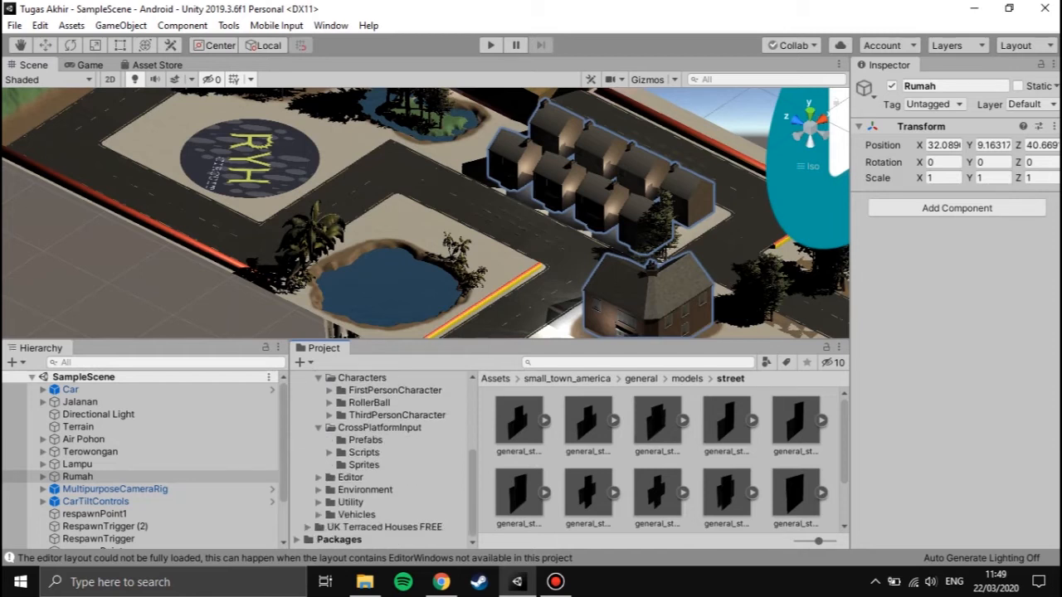
click(361, 527)
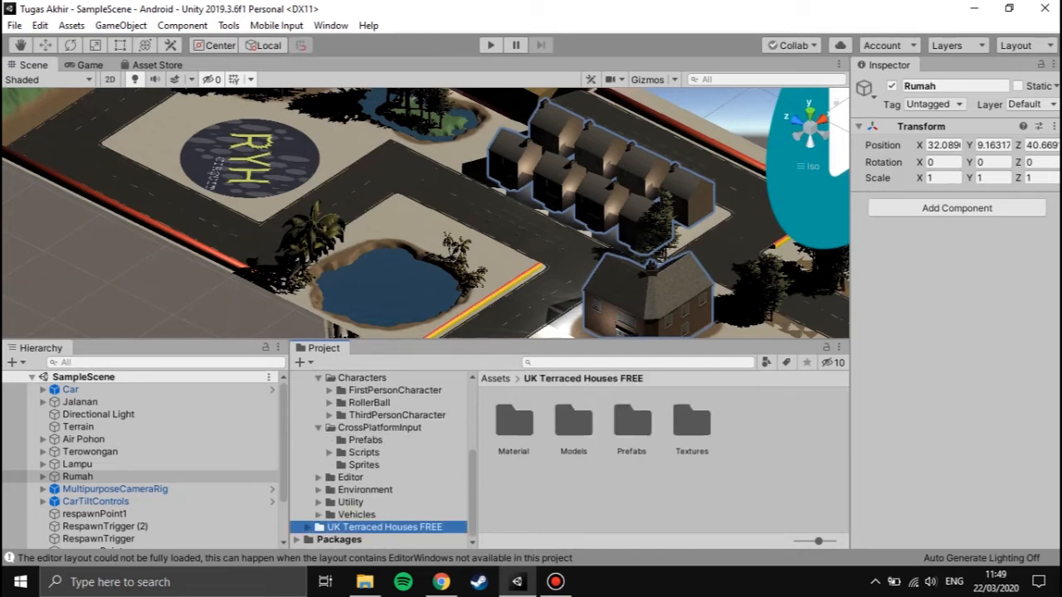
double_click(615, 423)
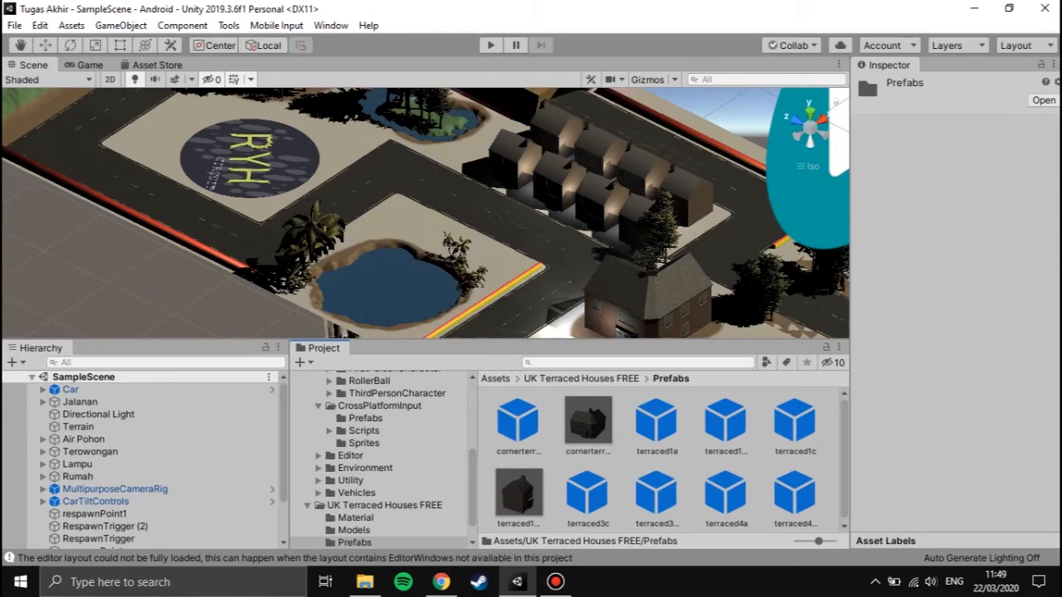
click(308, 506)
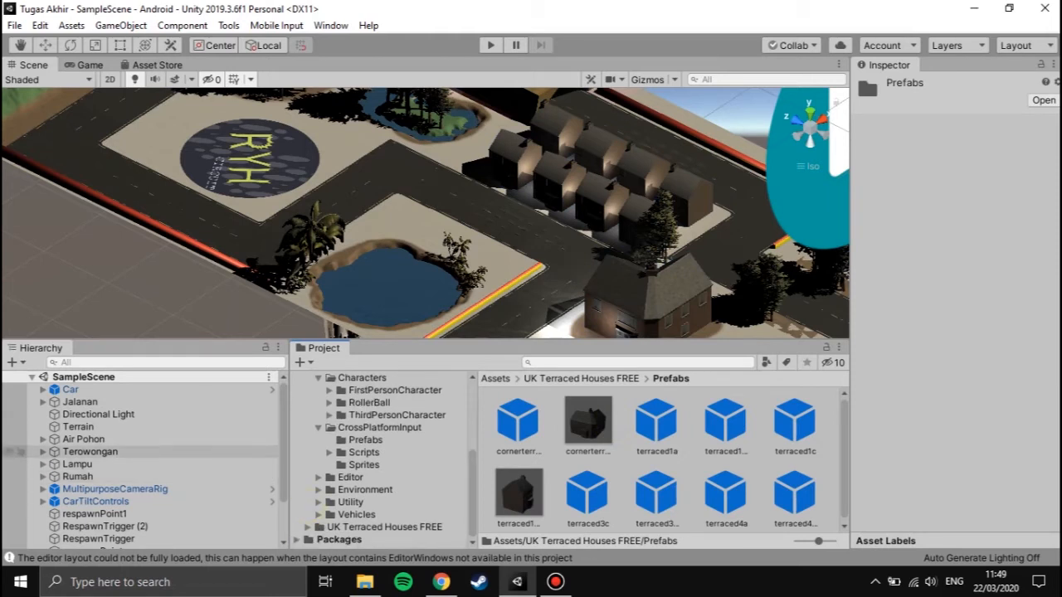
Go through the respawn points and respawn triggers in the hierarchy, from respawnPoint1 to RespawnTrigger (3), to view their components
scroll(17, 452, down, 3)
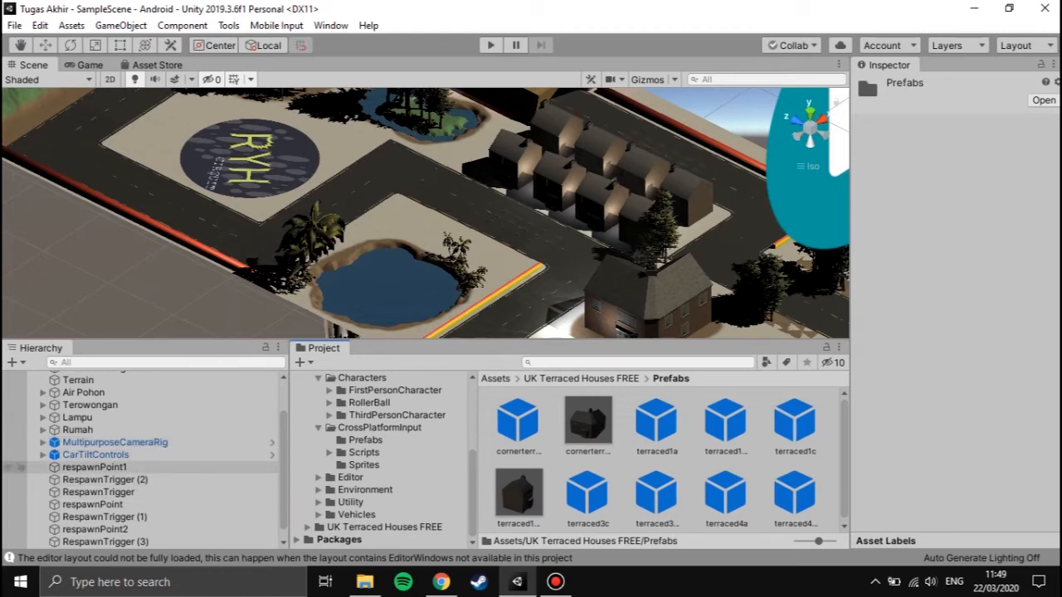
click(128, 467)
click(130, 480)
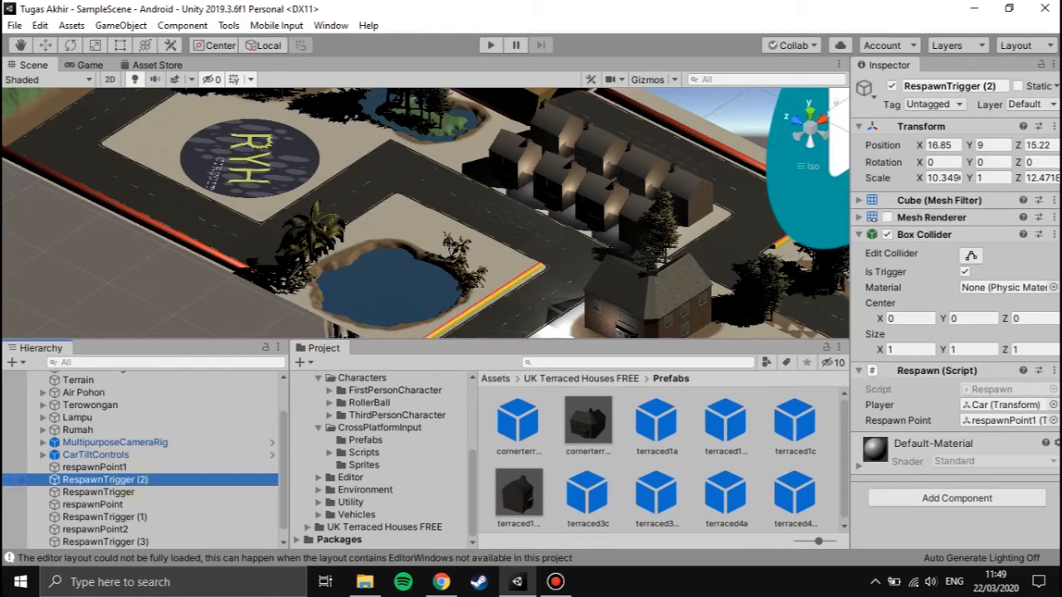
click(131, 492)
click(133, 504)
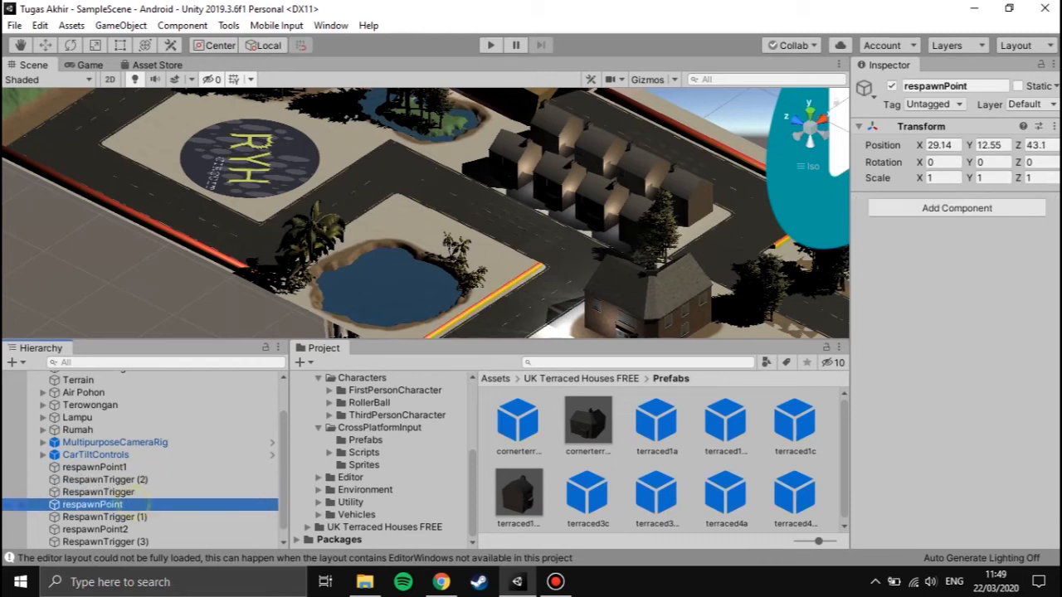
click(136, 516)
click(137, 530)
click(138, 541)
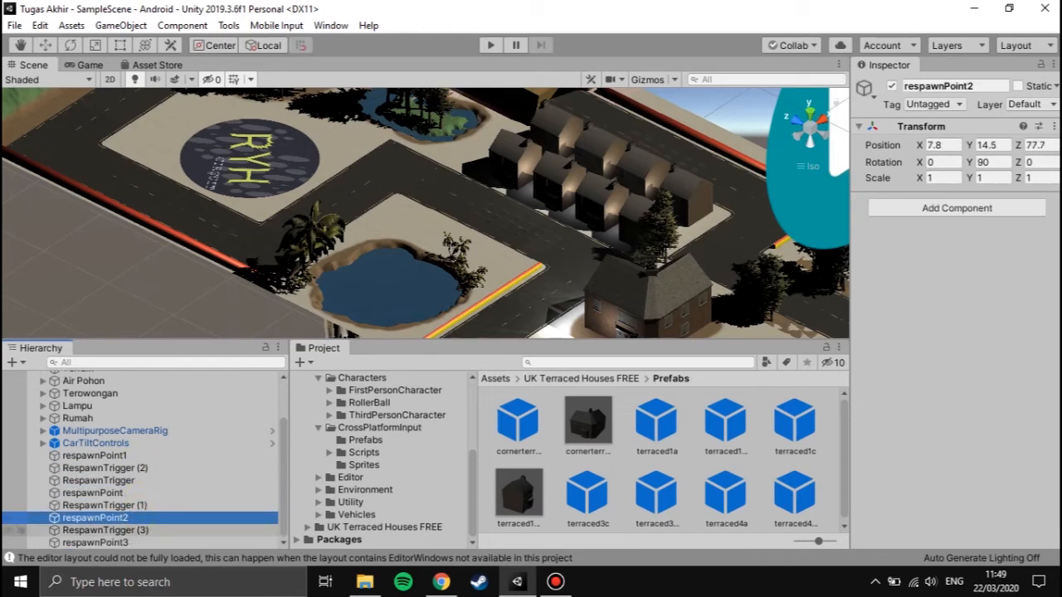
View the whole circuit in perspective and select respawnPoint1 with the Move tool to show its location
scroll(426, 214, down, 10)
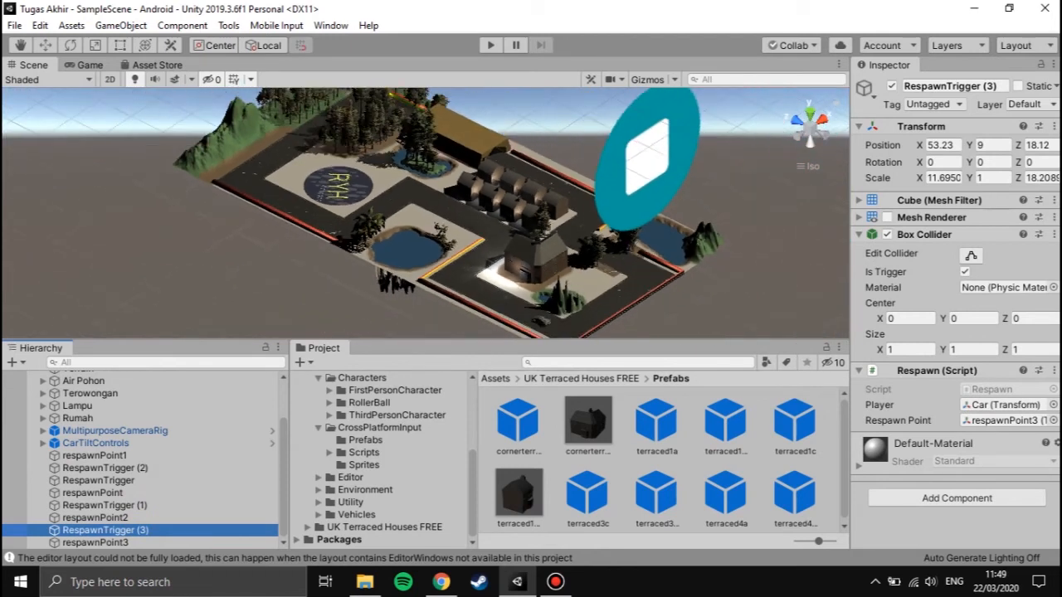
click(809, 124)
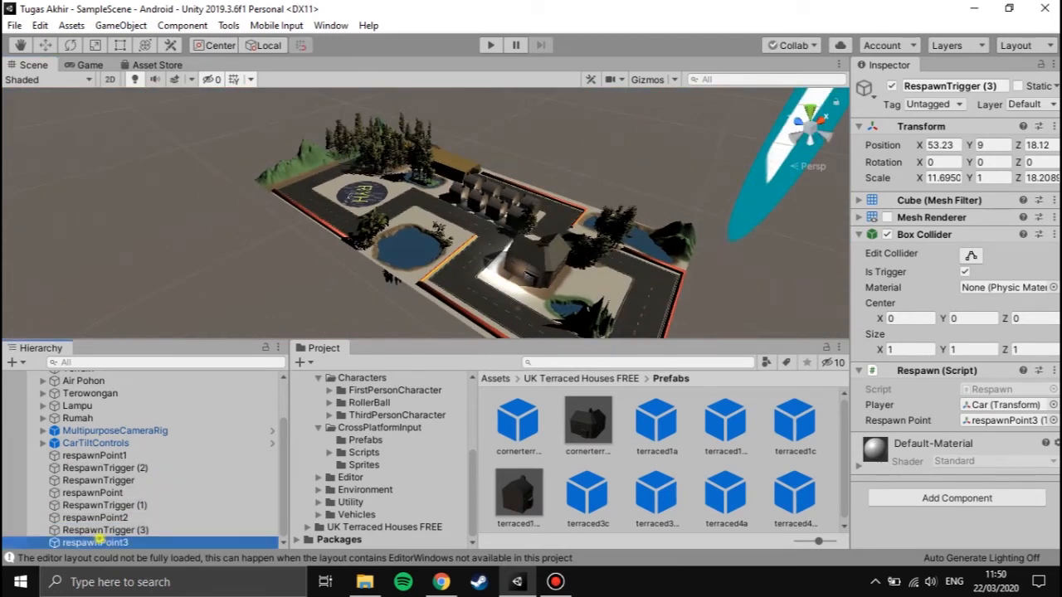
click(96, 542)
click(107, 530)
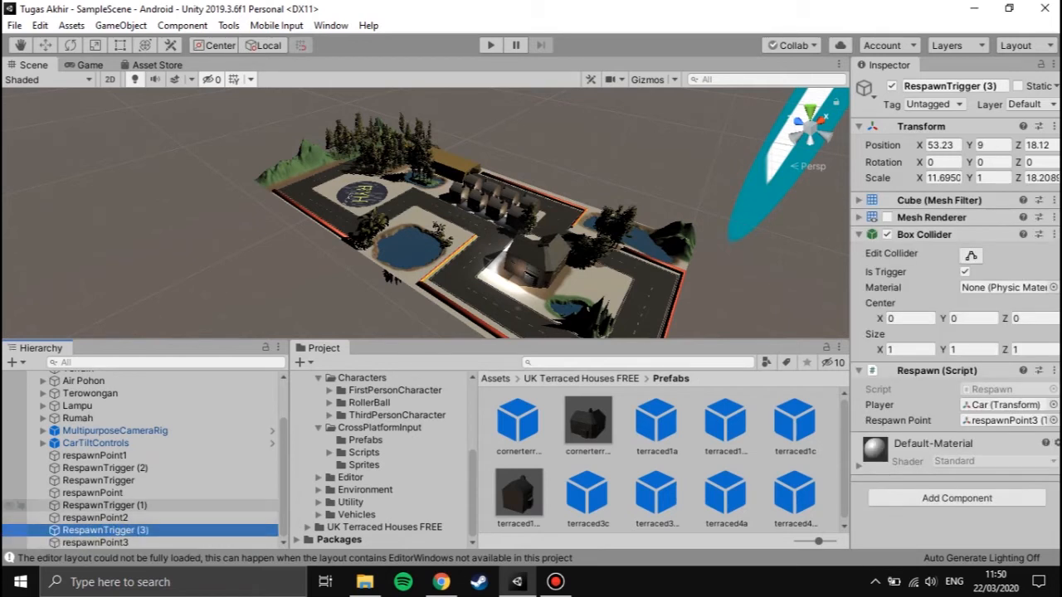
click(126, 457)
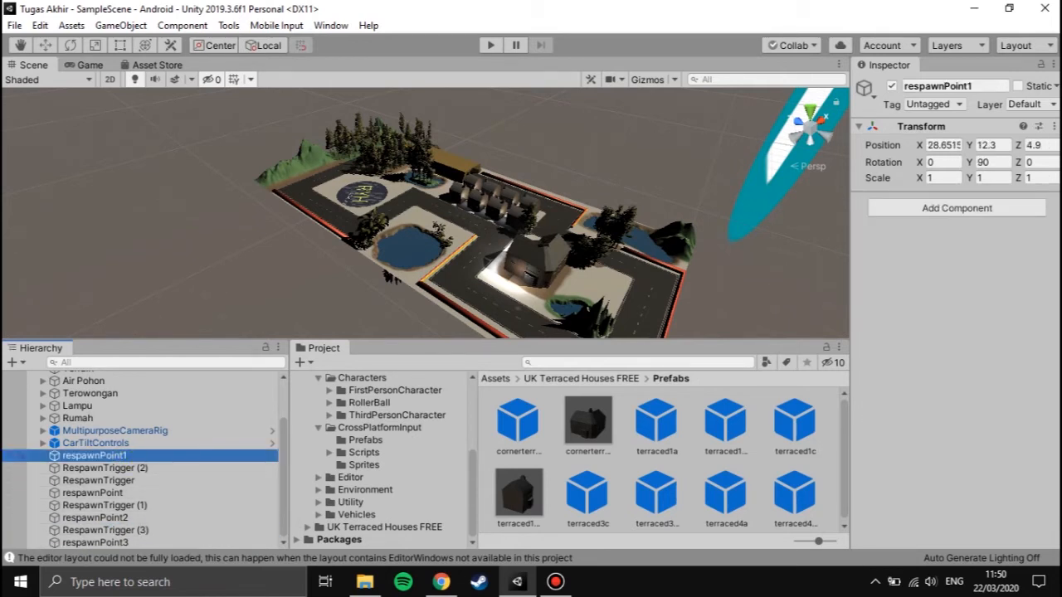
click(45, 45)
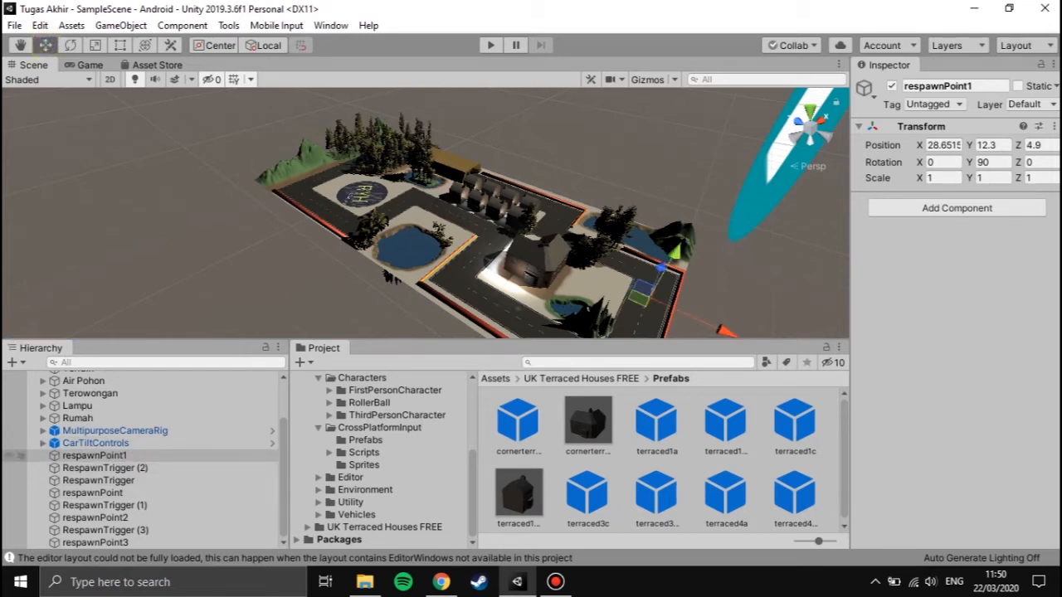
Compare the locations of RespawnTrigger (2), RespawnTrigger and respawnPoint in the scene by selecting each, ending on RespawnTrigger
click(98, 481)
key(Up)
key(Up)
key(Down)
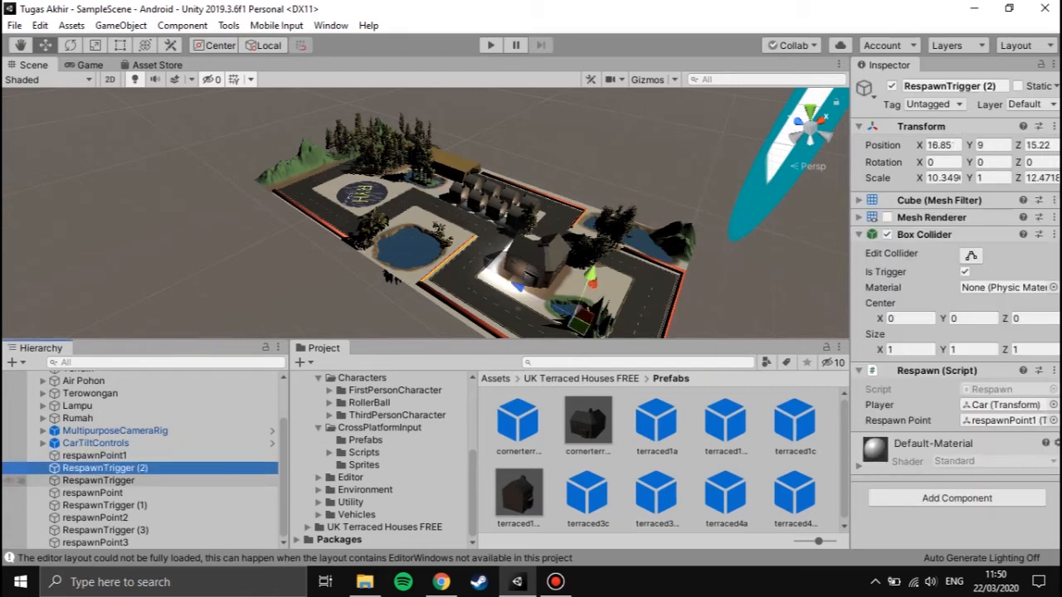
key(Down)
key(Up)
key(Down)
key(Down)
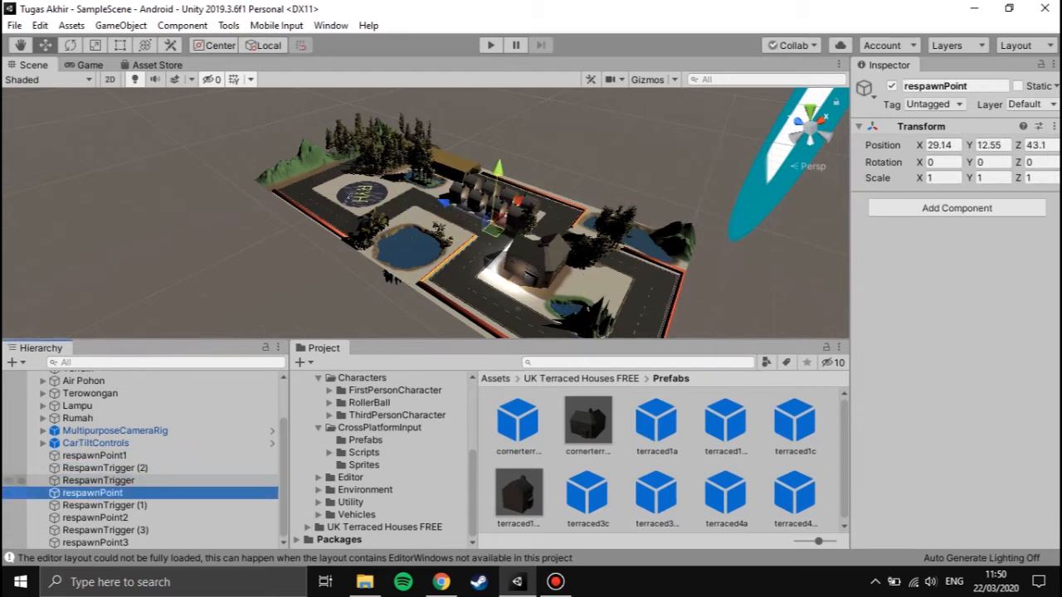
key(Up)
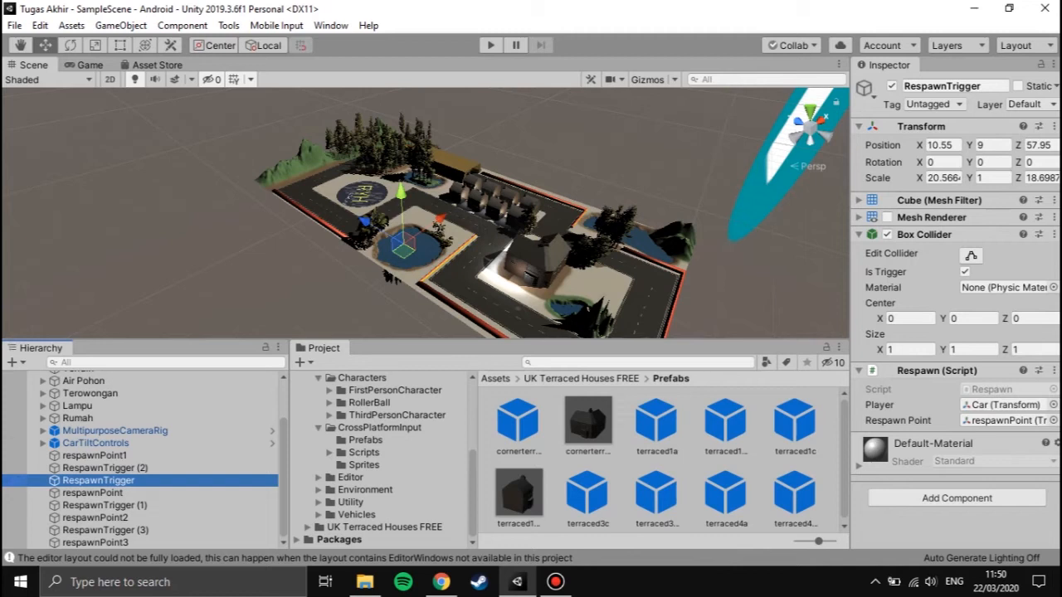
Raise RespawnTrigger to Y 25.8 and show its mesh over the circuit, and undo these changes
drag(400, 192, 398, 130)
click(887, 216)
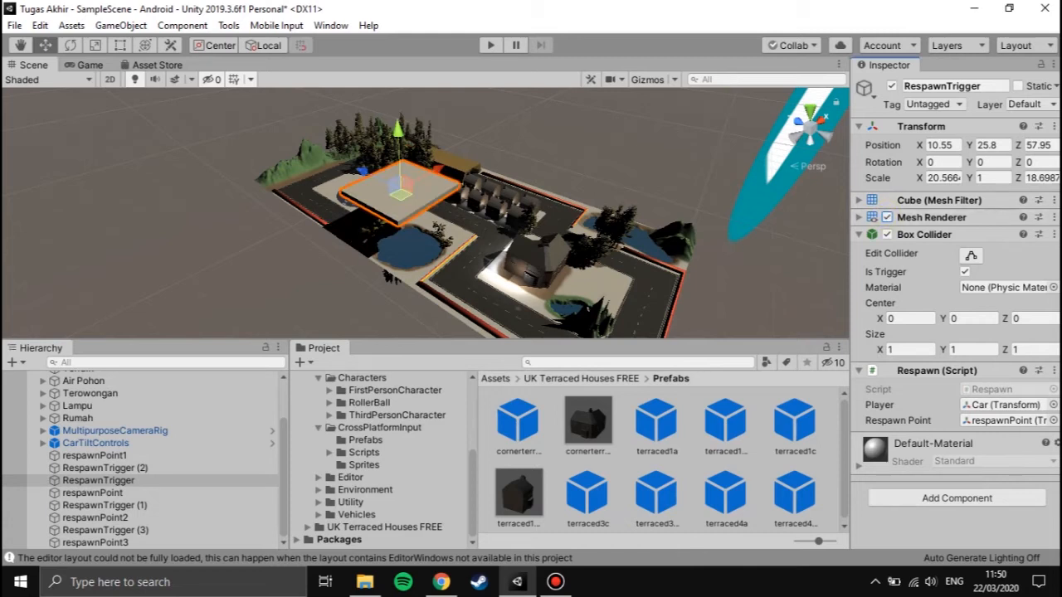
click(887, 217)
key(ctrl+z)
key(ctrl+z)
key(ctrl+z)
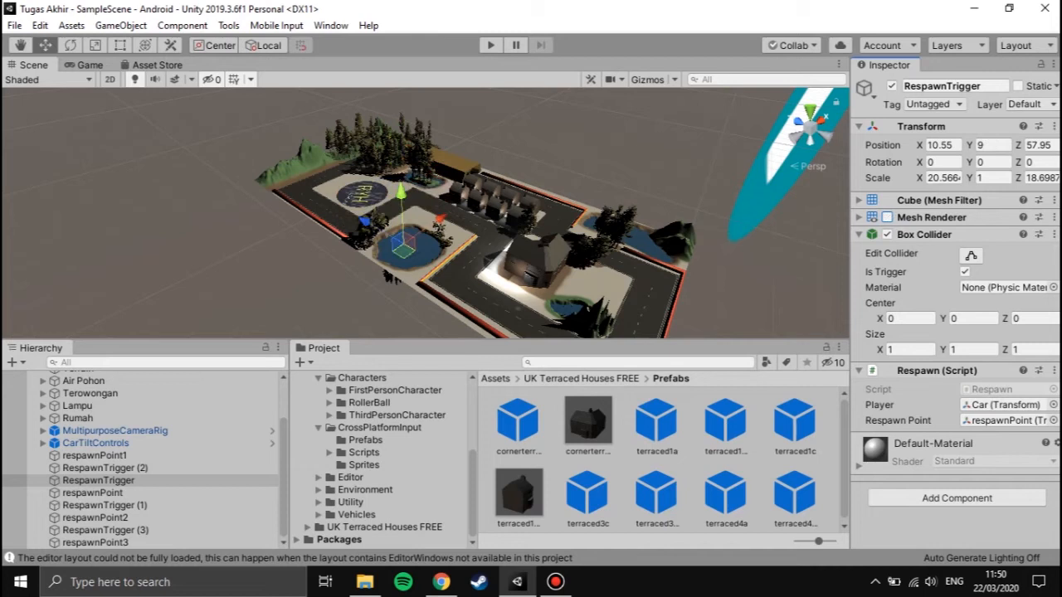
Select RespawnTrigger (2), RespawnTrigger and respawnPoint in turn to check where each sits on the circuit
click(105, 468)
click(126, 479)
click(125, 493)
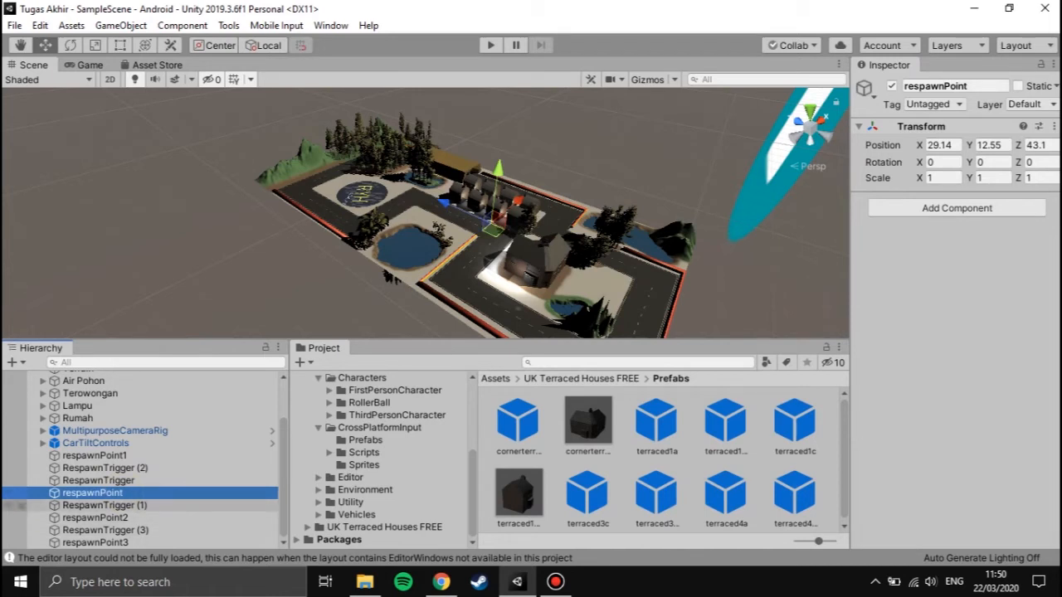
Raise RespawnTrigger (1) to Y 19.7, undo the move, and select respawnPoint2 to show its location
click(104, 505)
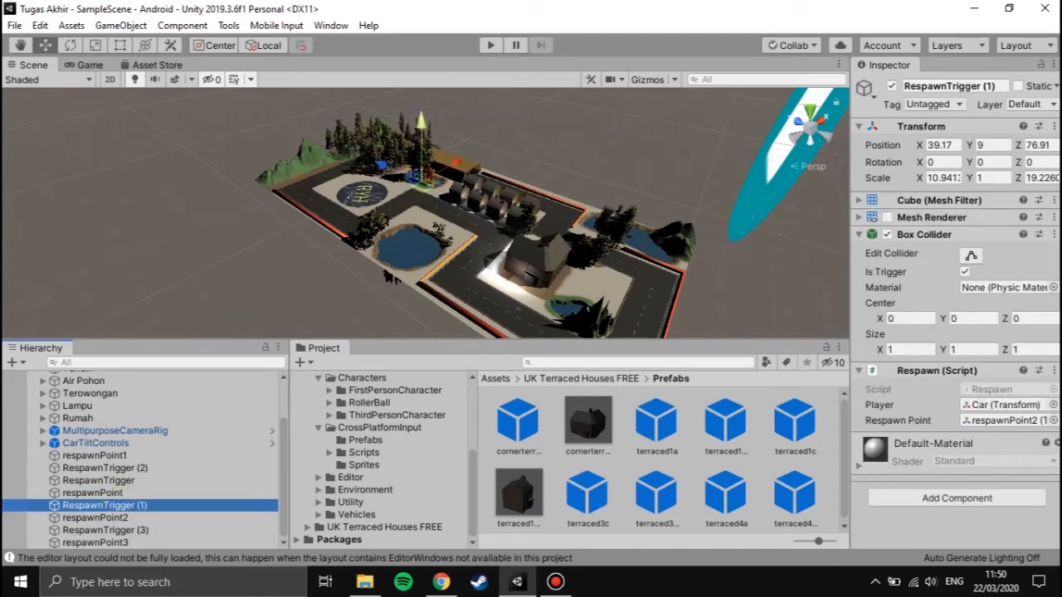
drag(422, 124, 422, 96)
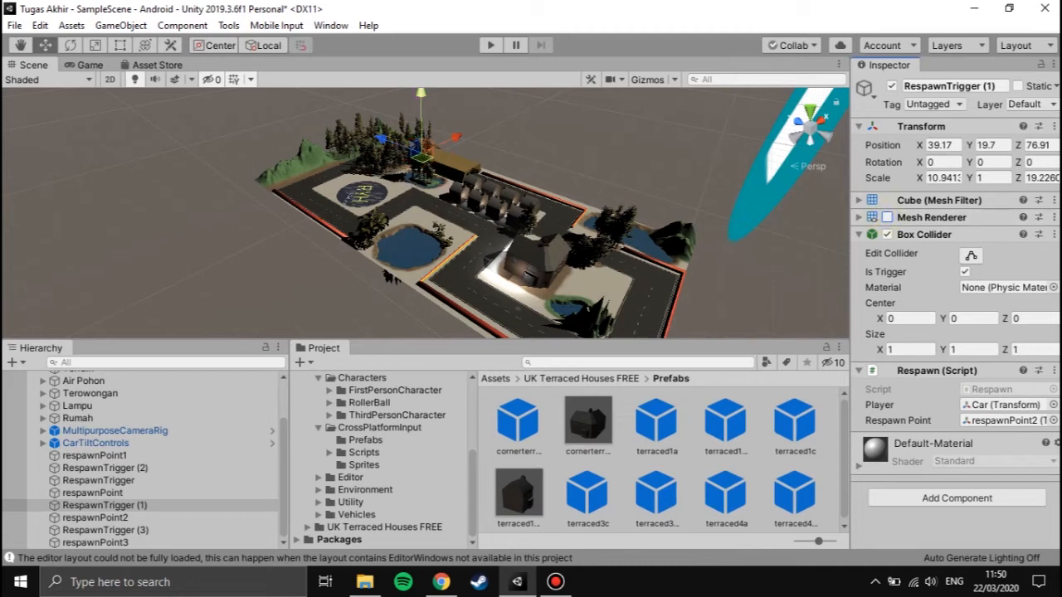
key(ctrl+z)
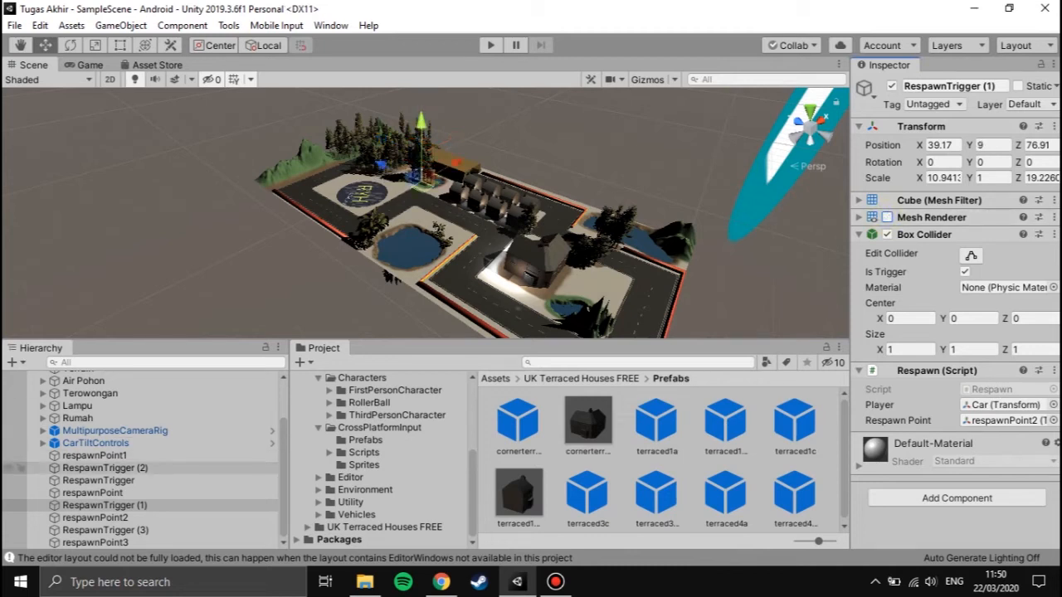
click(95, 518)
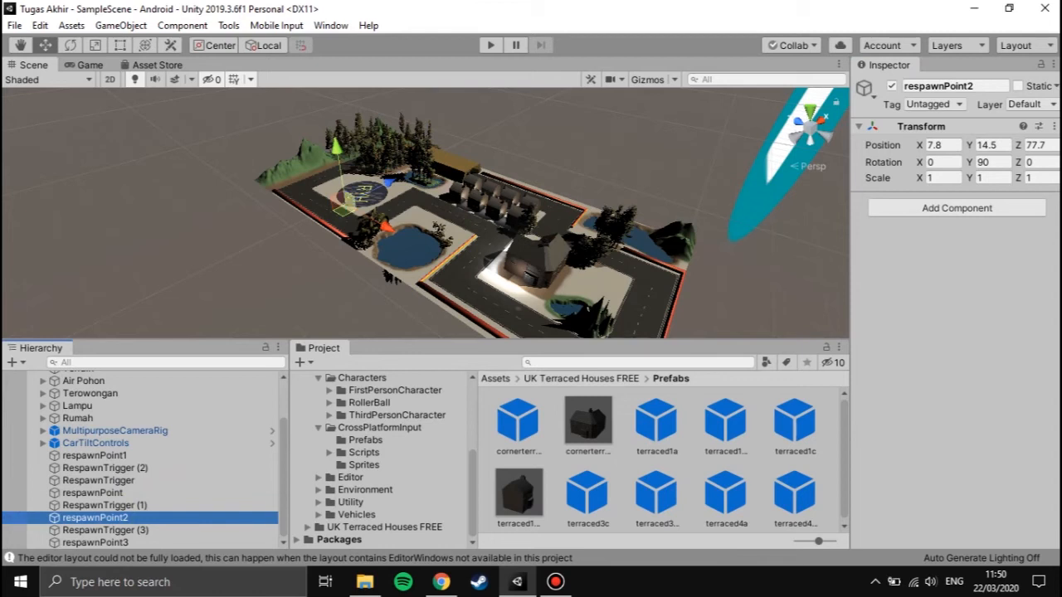
Select respawnPoint3 and step back through the respawn objects to RespawnTrigger (2) to compare their locations on the circuit
click(566, 308)
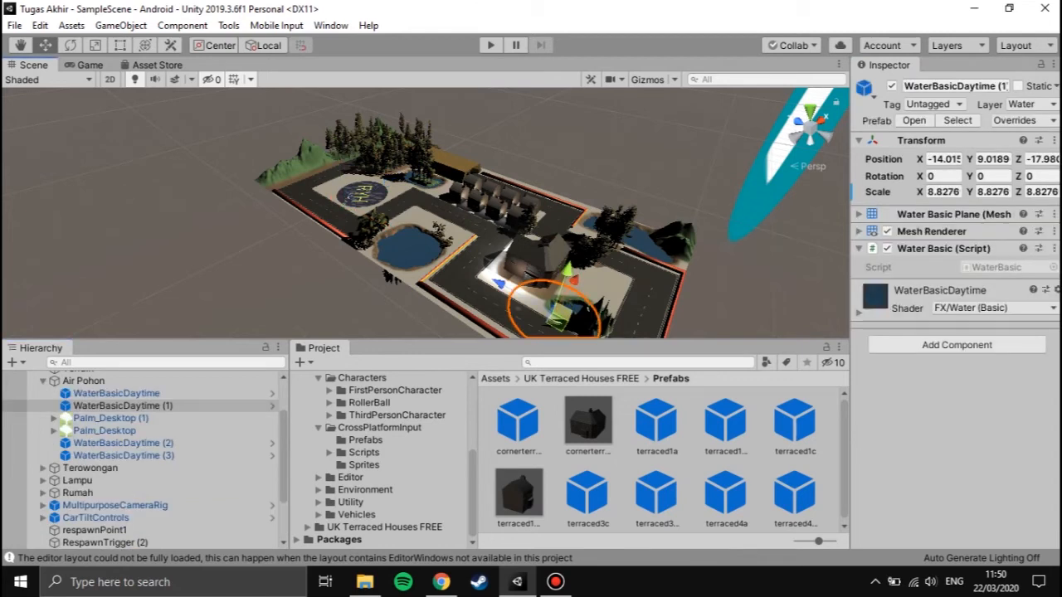
click(43, 380)
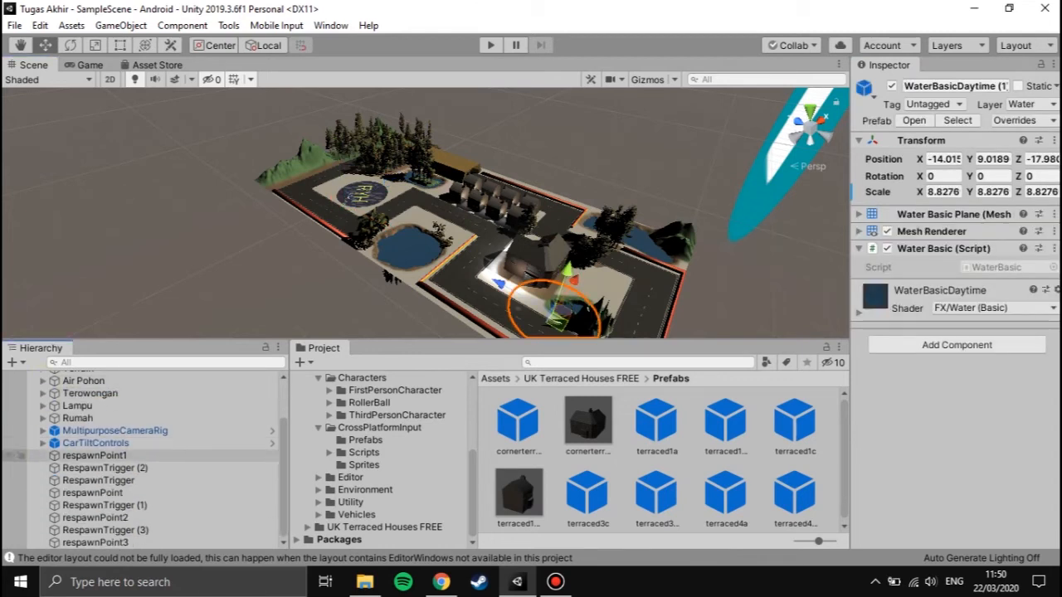
click(95, 543)
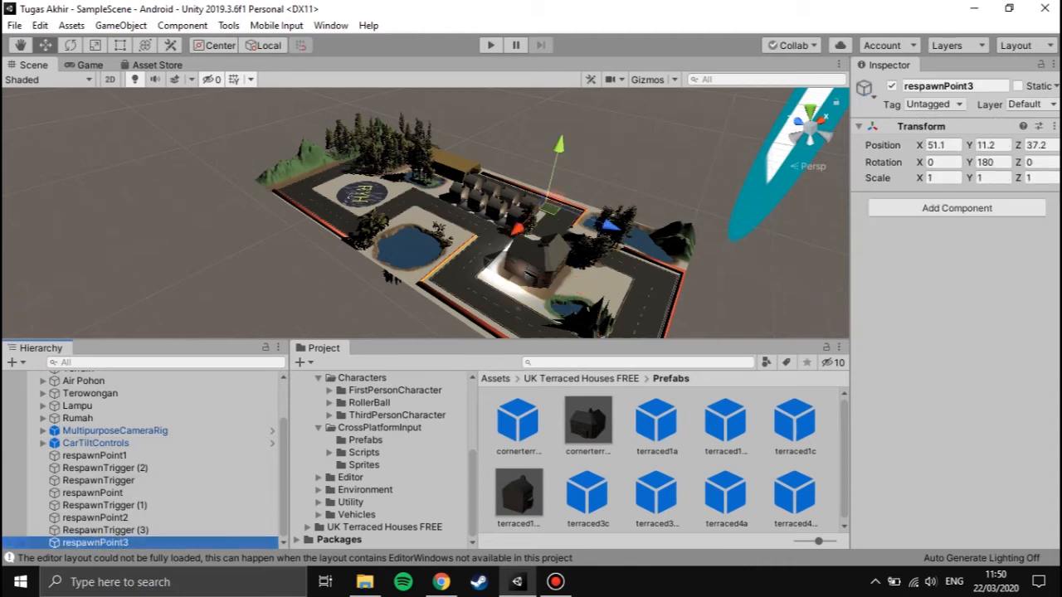
key(Up)
key(Up)
key(Up)
key(Up)
key(Up)
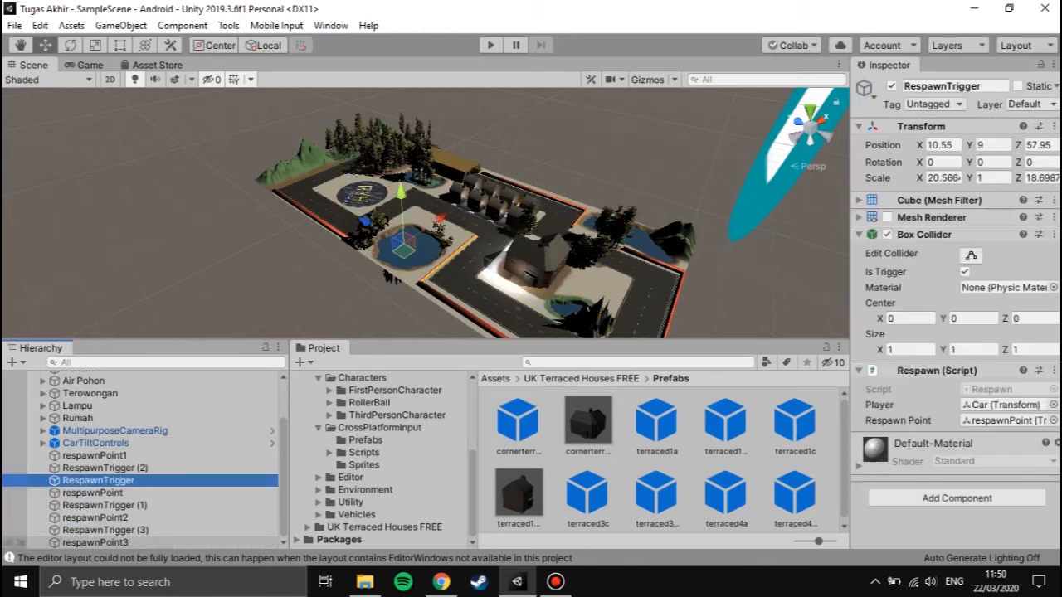
key(Up)
key(Up)
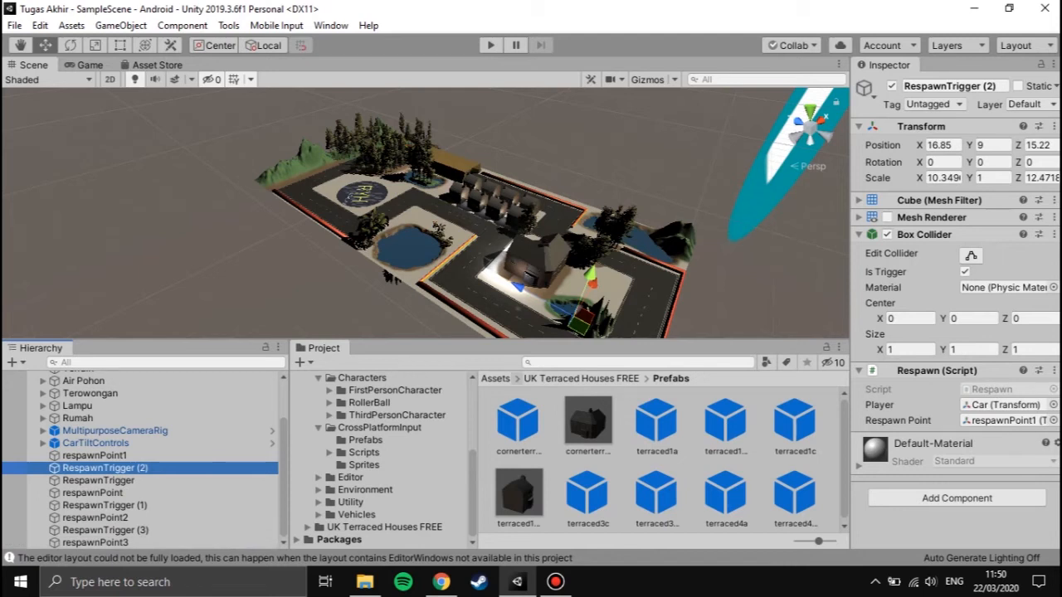
Raise RespawnTrigger (2) to Y 20.5 with its mesh shown, undo these changes, and select respawnPoint1 to show its location
click(590, 277)
drag(590, 278, 607, 232)
click(886, 218)
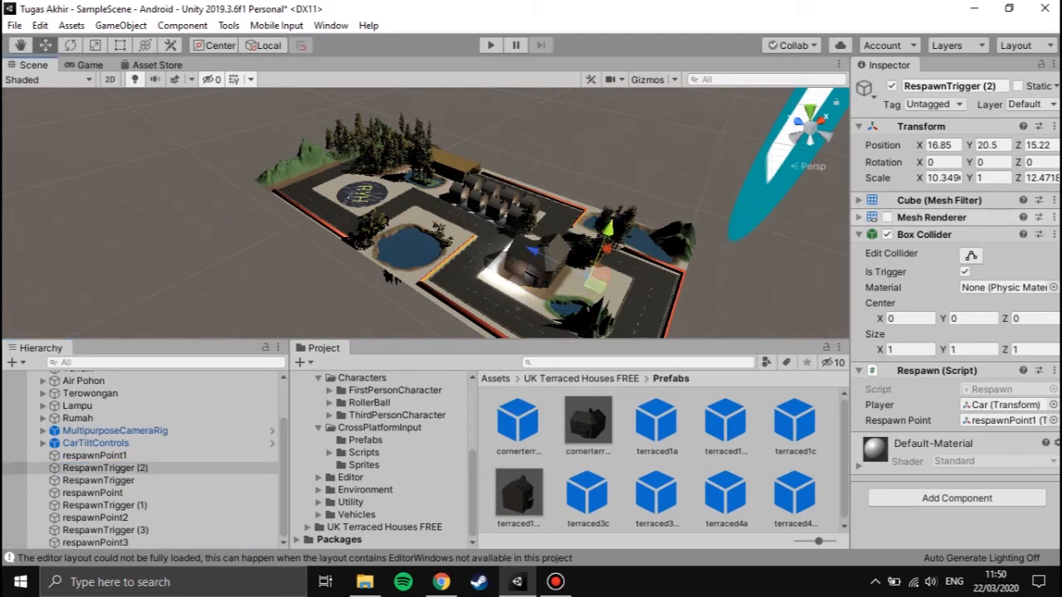
click(887, 218)
key(ctrl+z)
key(ctrl+z)
key(ctrl+z)
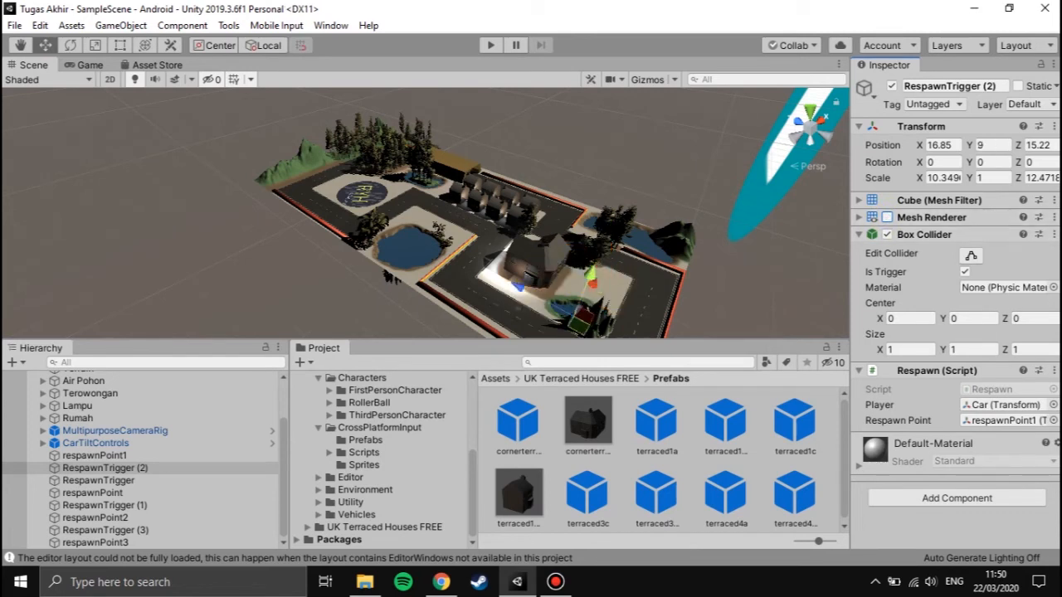
click(157, 456)
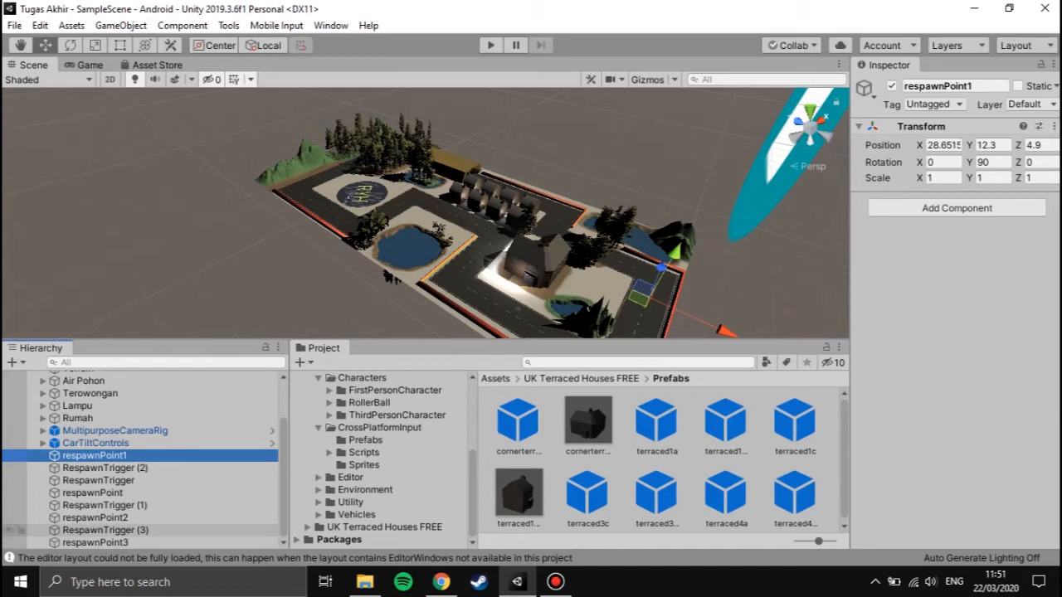
Raise RespawnTrigger (3) above the circuit, toggle its mesh display, and undo these changes
click(143, 531)
drag(633, 175, 653, 126)
click(887, 218)
click(887, 217)
click(887, 217)
key(ctrl+z)
key(ctrl+z)
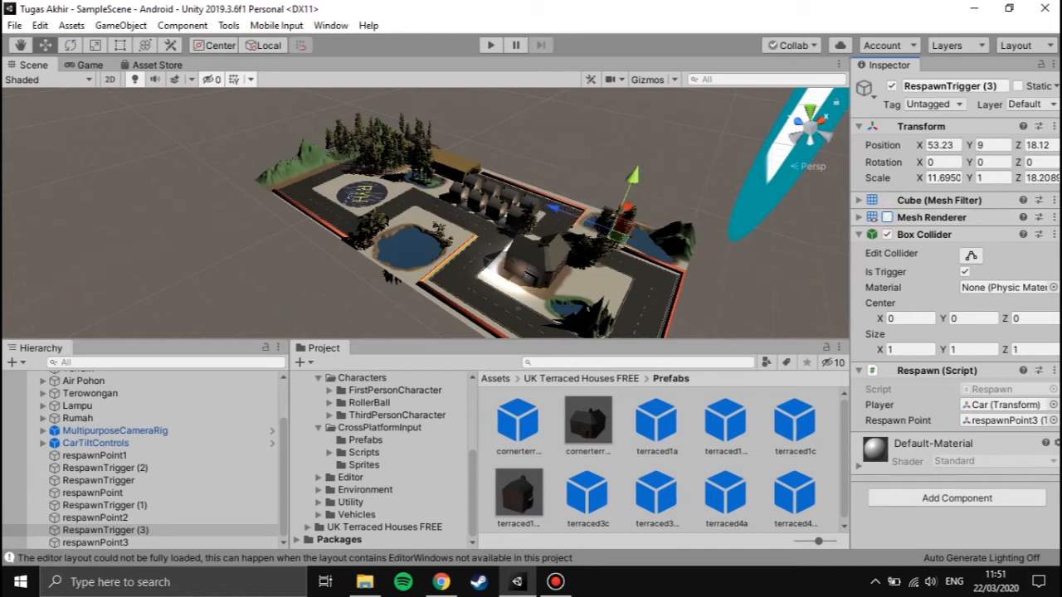
Select respawnPoint2, respawnPoint3, respawnPoint1, RespawnTrigger (2) and RespawnTrigger in turn to check where each sits on the circuit
click(92, 517)
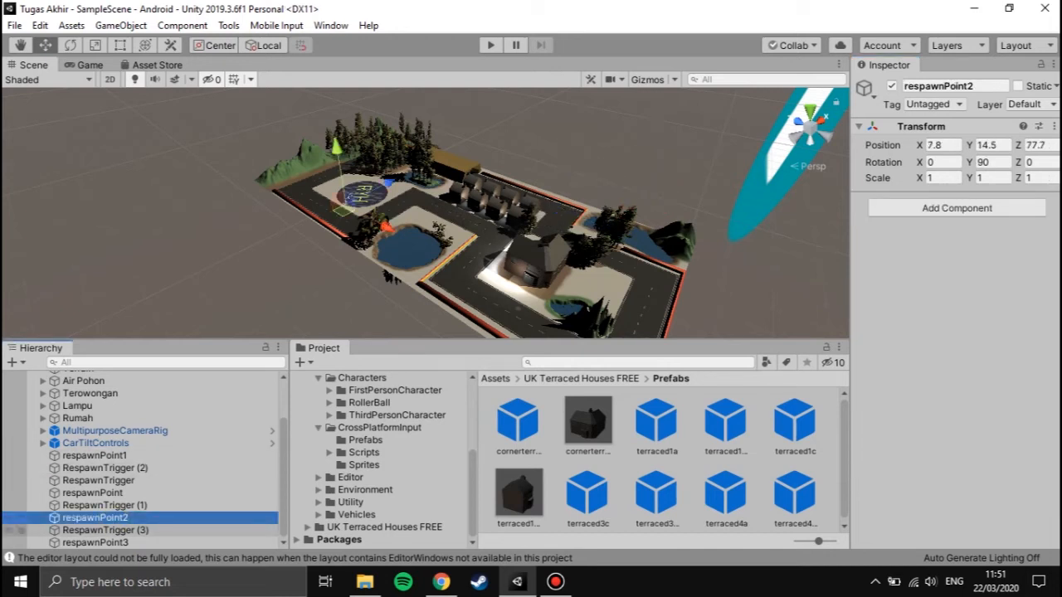
click(108, 543)
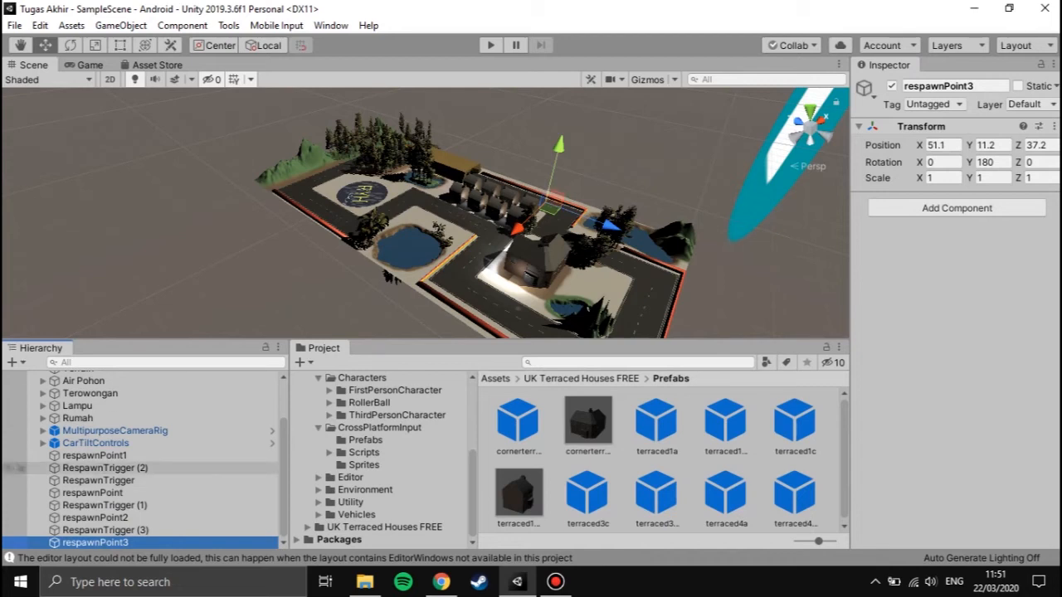
click(116, 455)
click(116, 468)
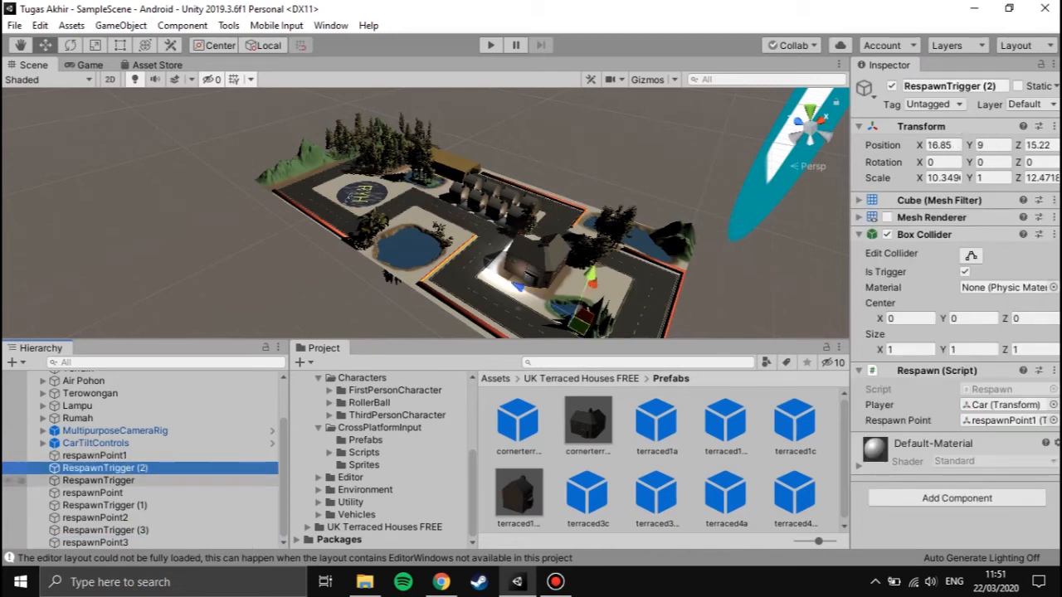
click(151, 480)
scroll(438, 229, up, 5)
middle_drag(438, 240, 431, 198)
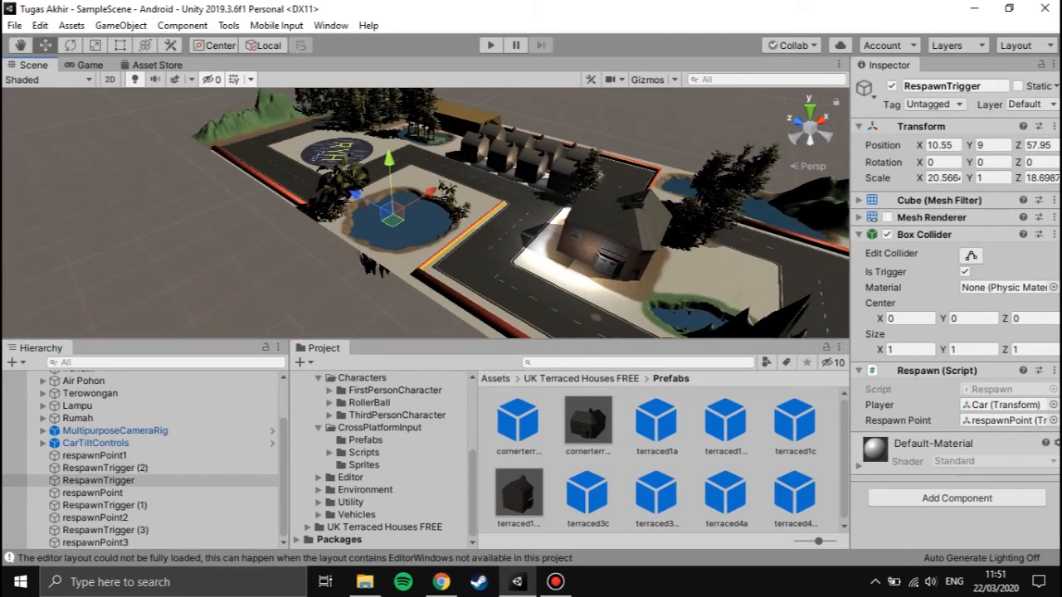
Open the Respawn script from the CrossPlatformInput Scripts folder in Notepad to read its code, and close it
click(365, 489)
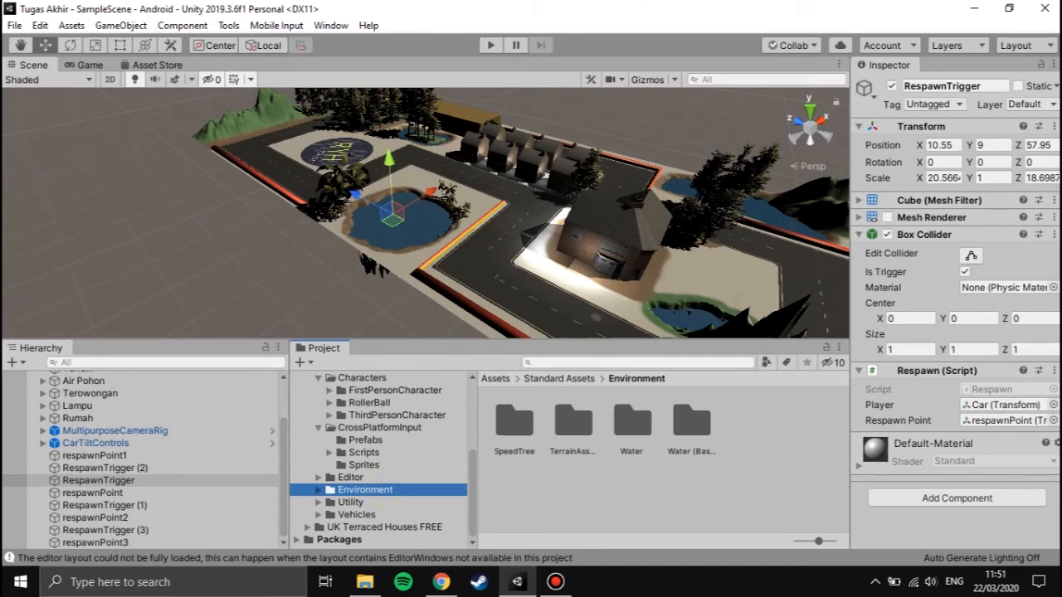
click(362, 452)
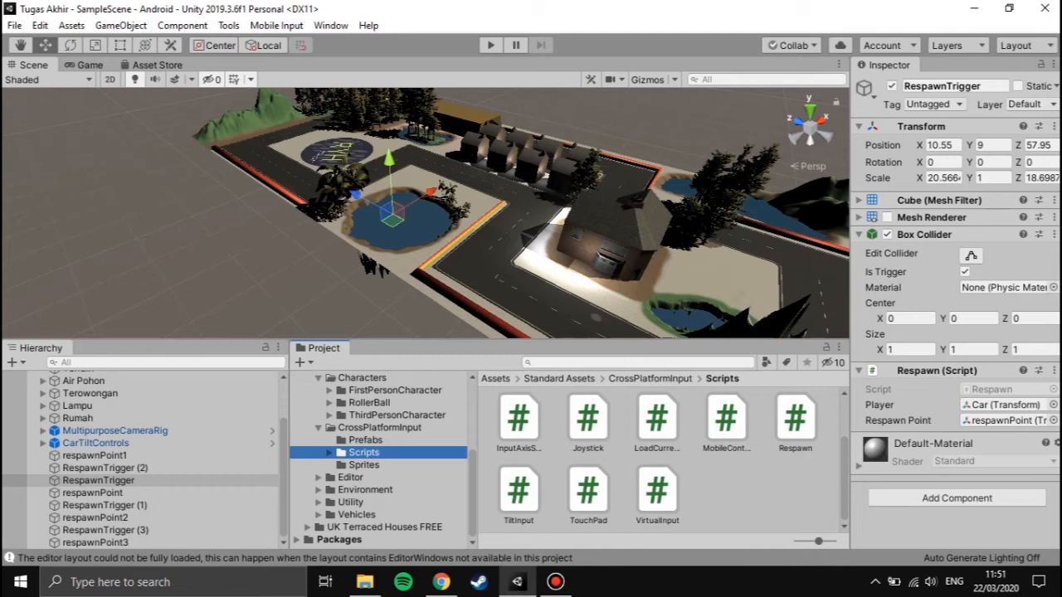
click(795, 420)
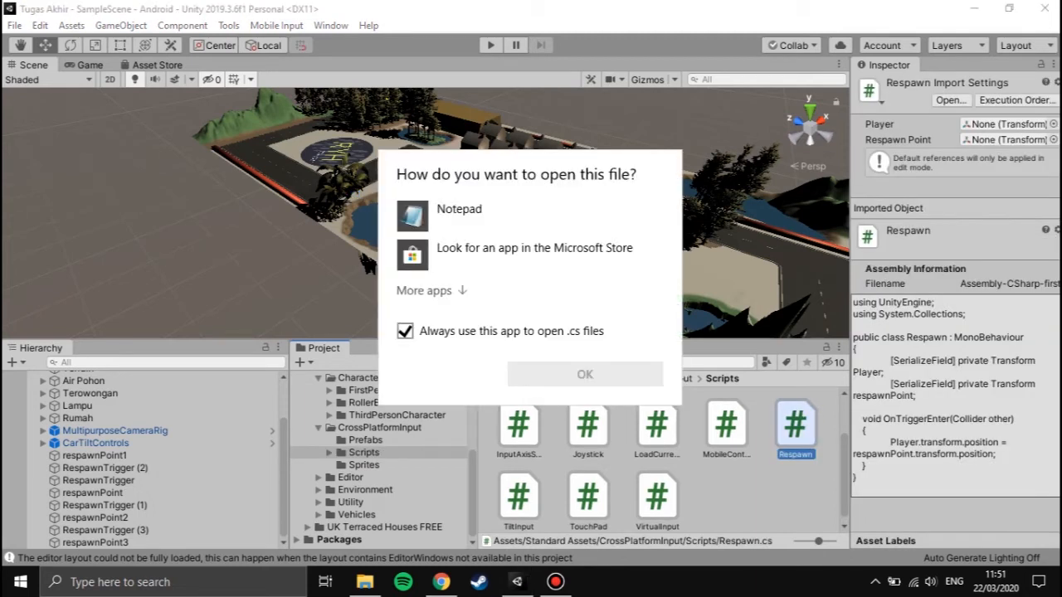
double_click(422, 215)
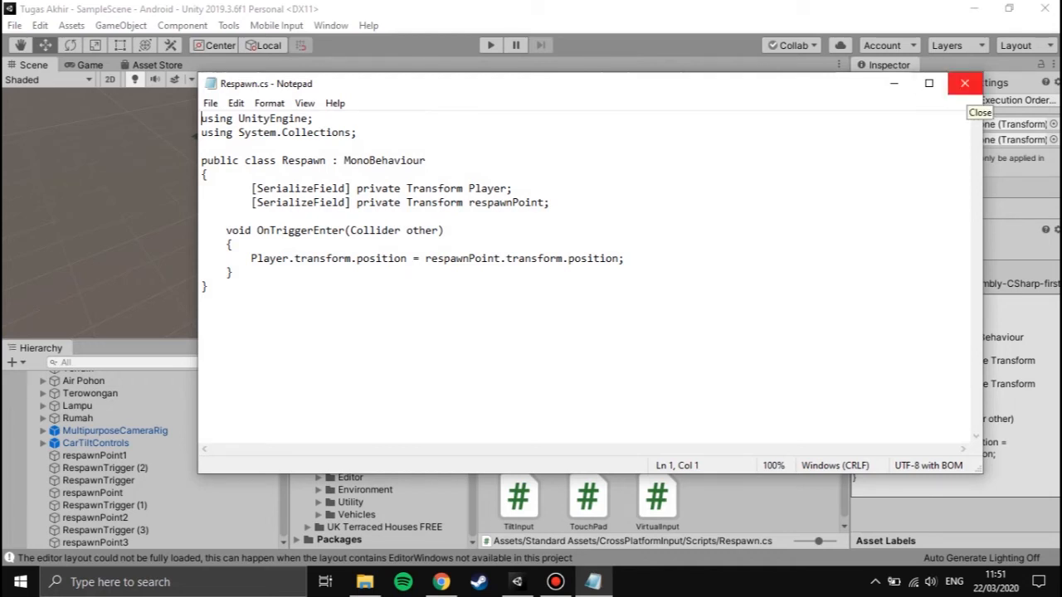
click(964, 83)
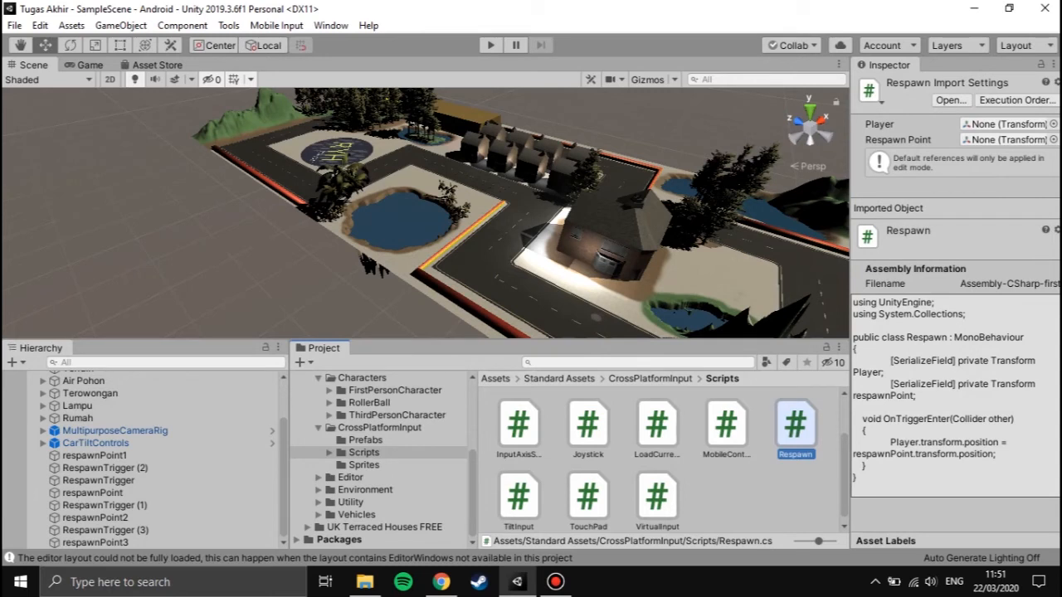
click(308, 284)
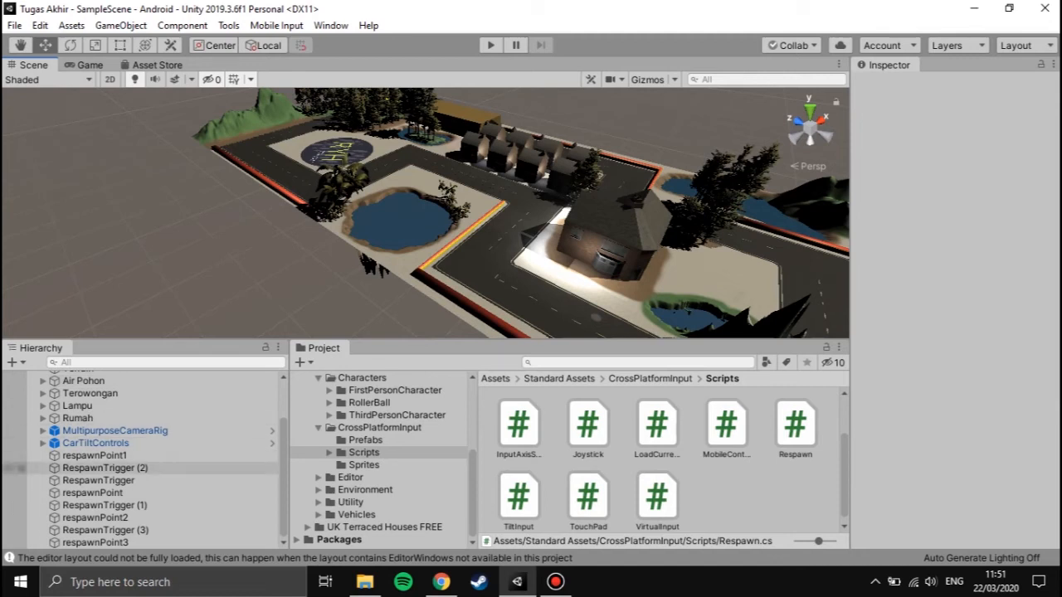
Focus the scene on the CarTiltControls canvas and view it straight on from the back
scroll(141, 457, up, 3)
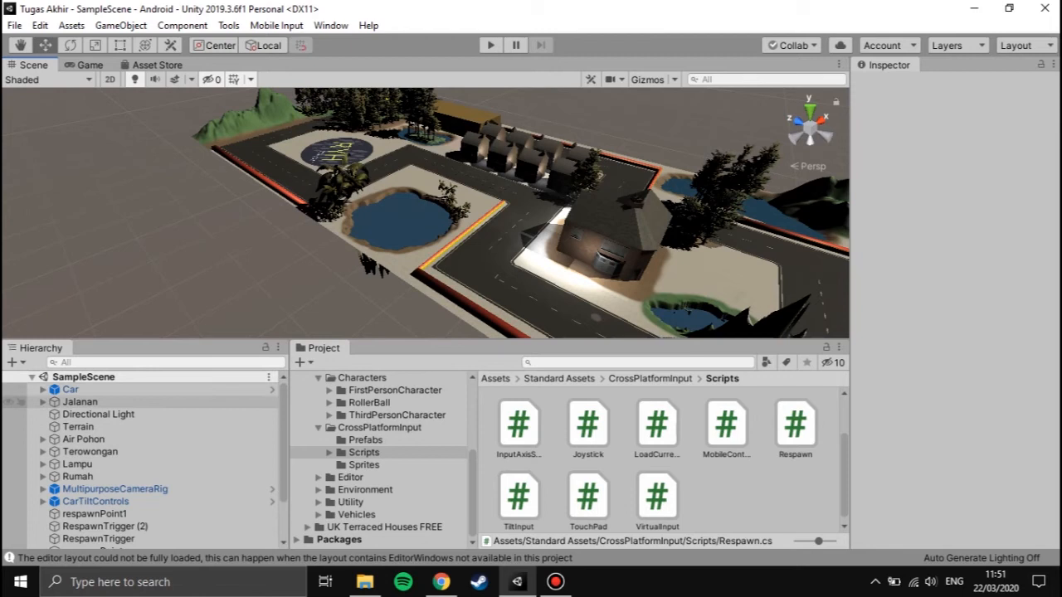
click(131, 498)
double_click(131, 498)
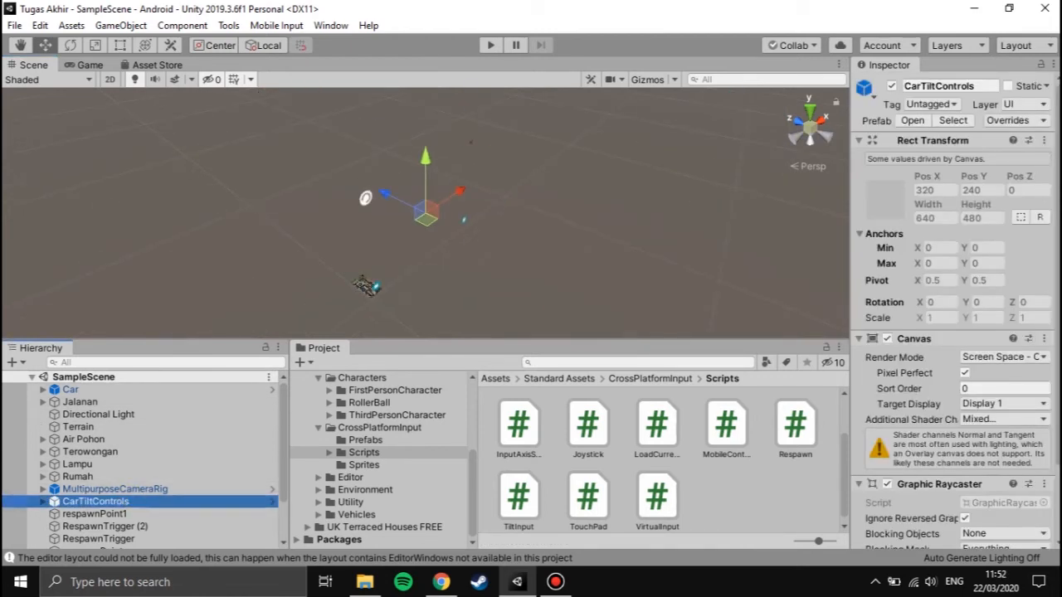
click(808, 108)
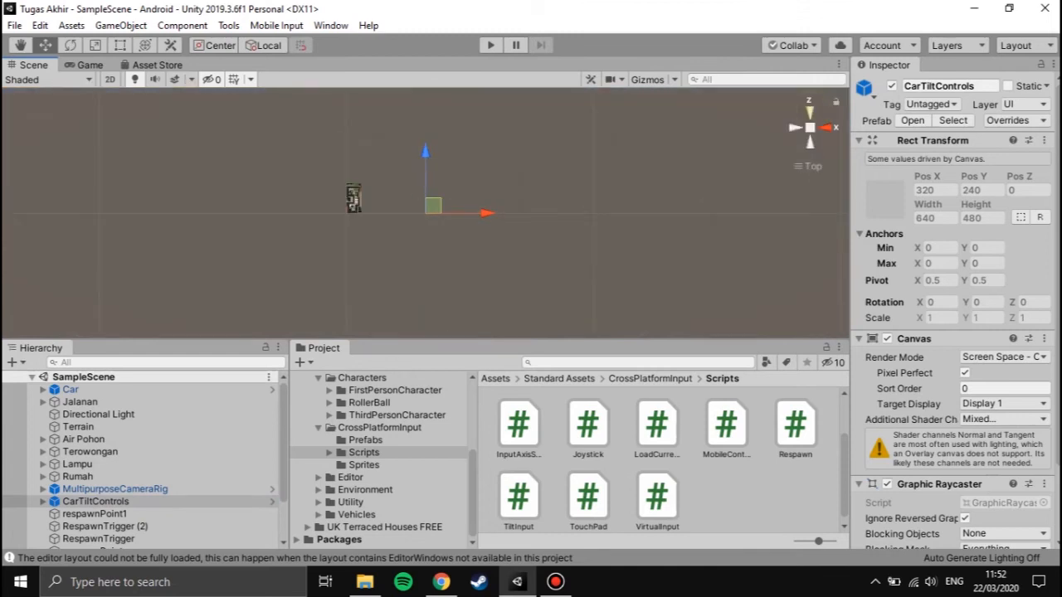
click(811, 143)
scroll(433, 206, up, 10)
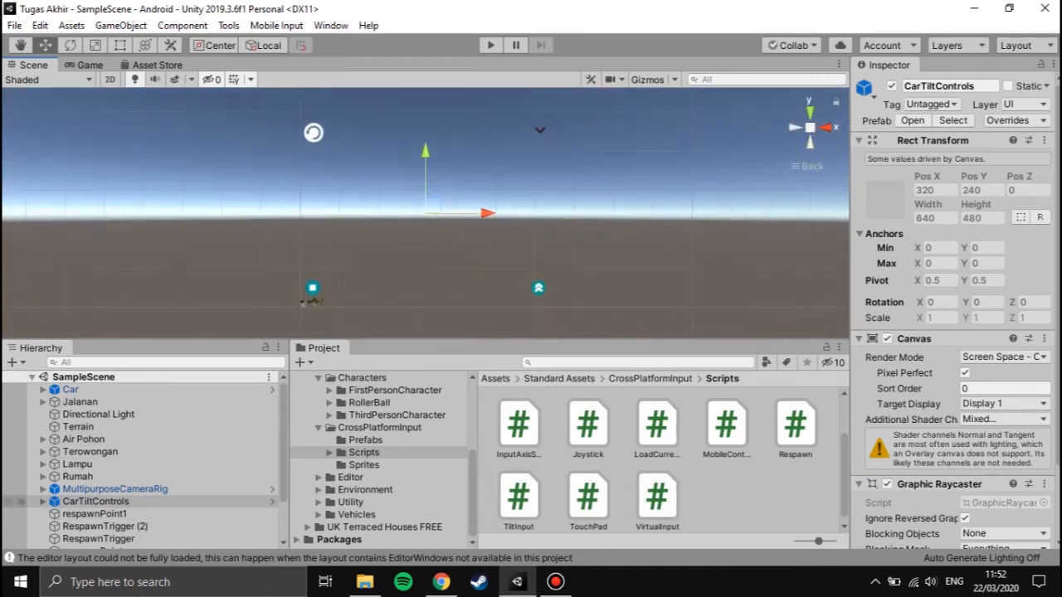
Expand CarTiltControls and select its first Button to inspect the reset button's properties
click(95, 501)
scroll(141, 461, down, 3)
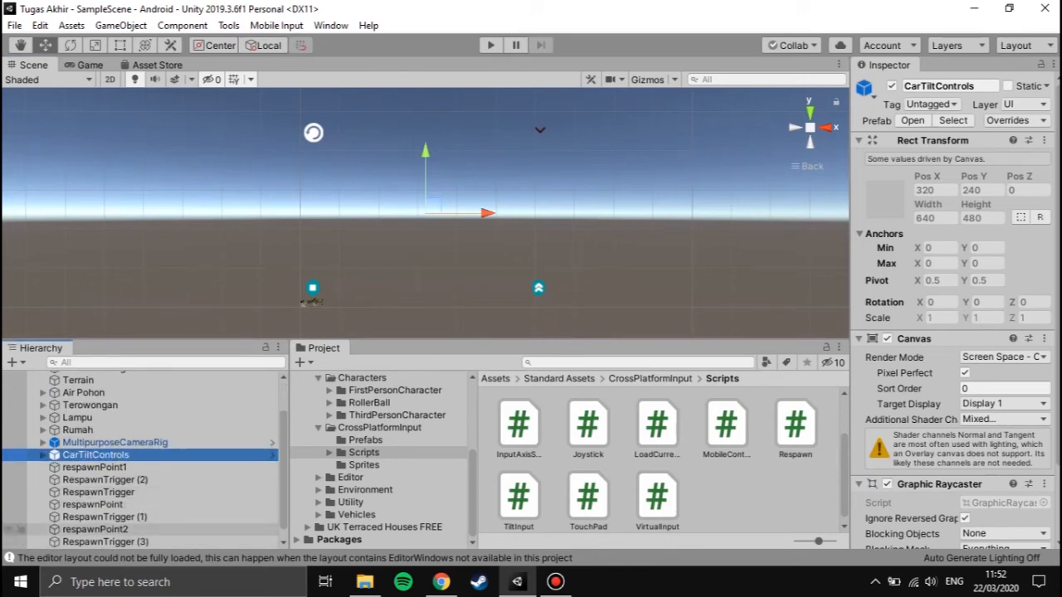
click(43, 441)
scroll(43, 442, down, 3)
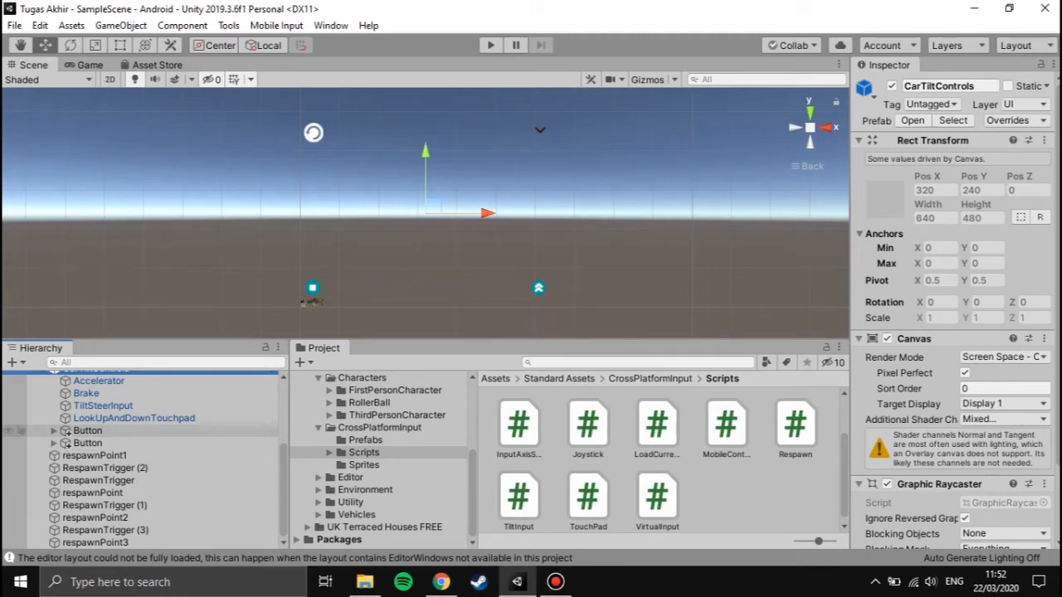
click(87, 431)
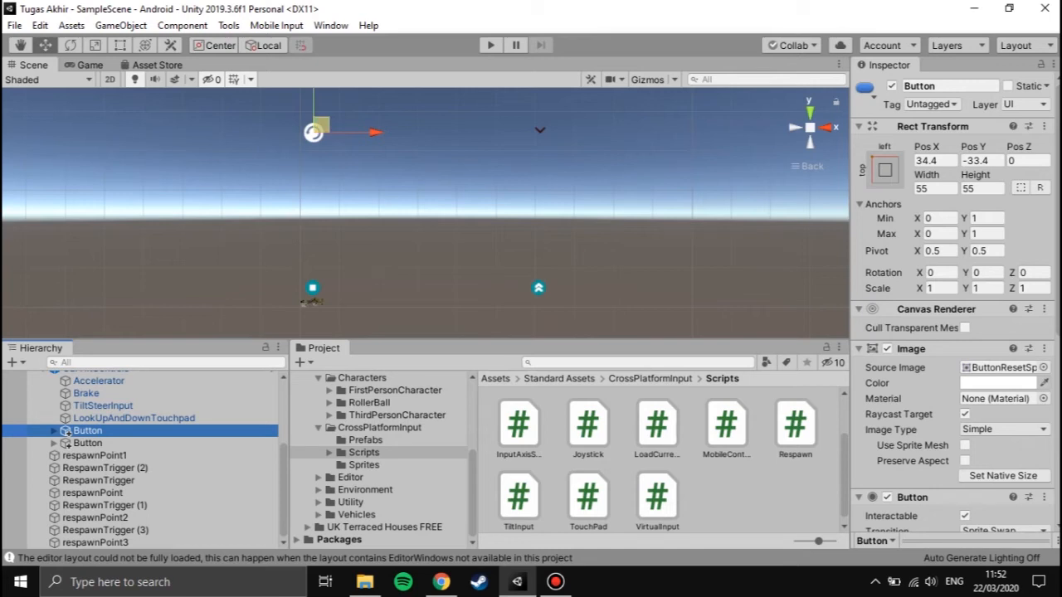
Look up the UI Button among the object types that can be created in the scene
click(13, 362)
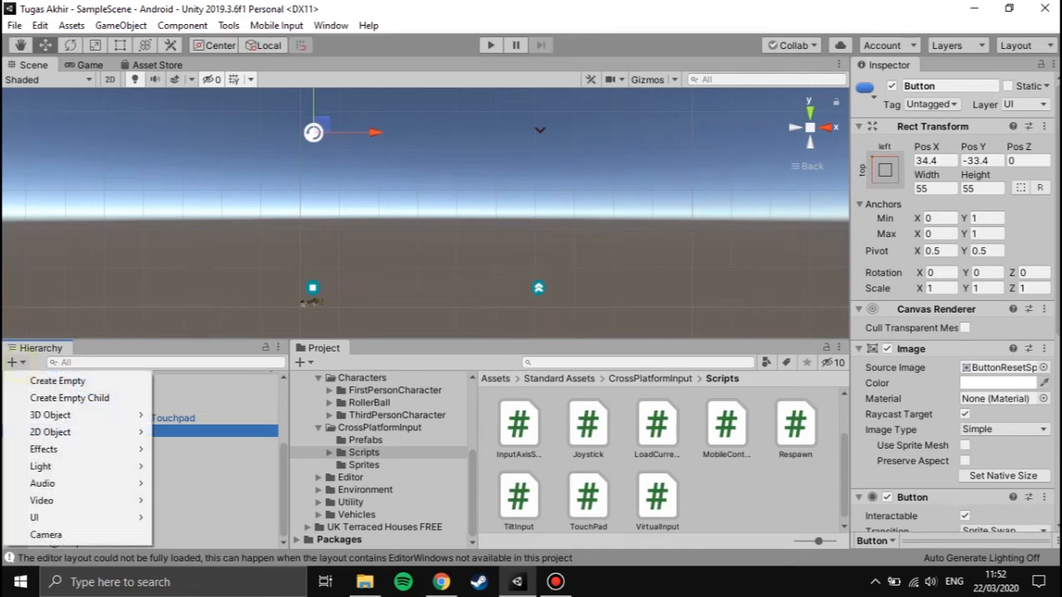
mouse_move(34, 516)
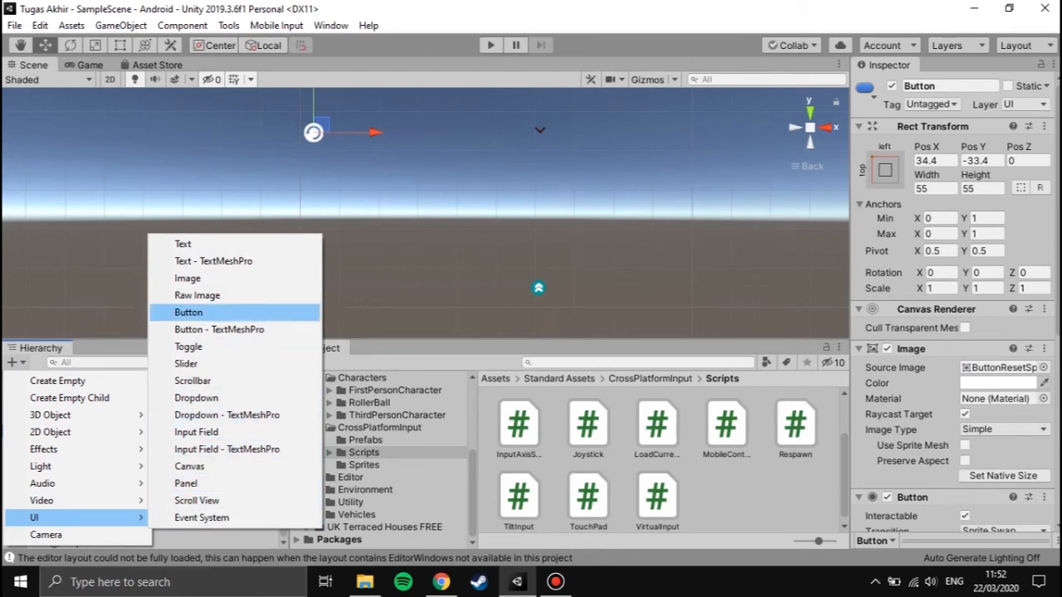
click(199, 312)
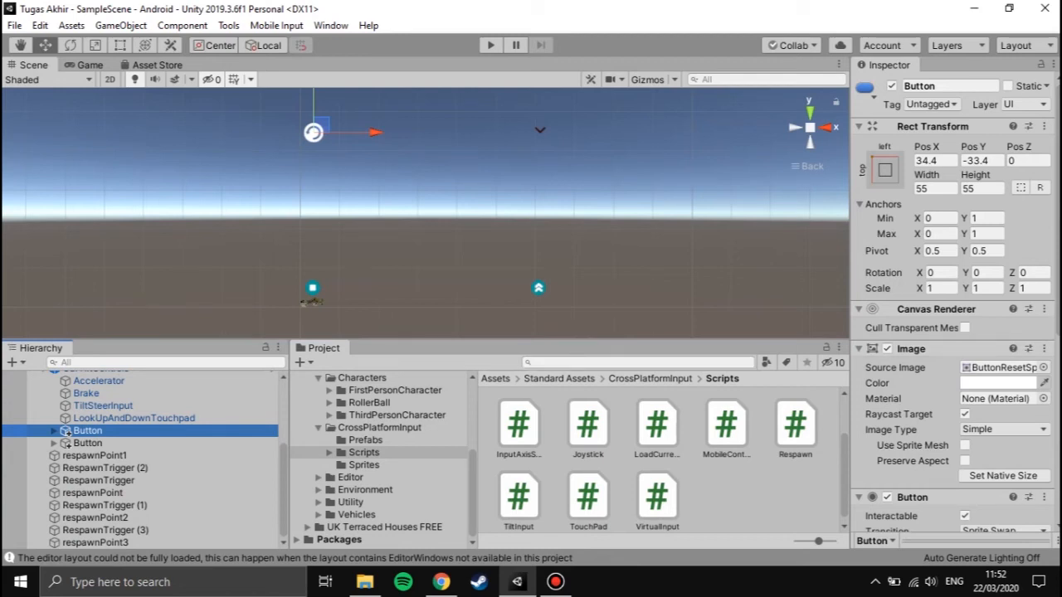
Open the LoadCurrent script in Notepad to read its scene-reloading code, and close it
double_click(657, 424)
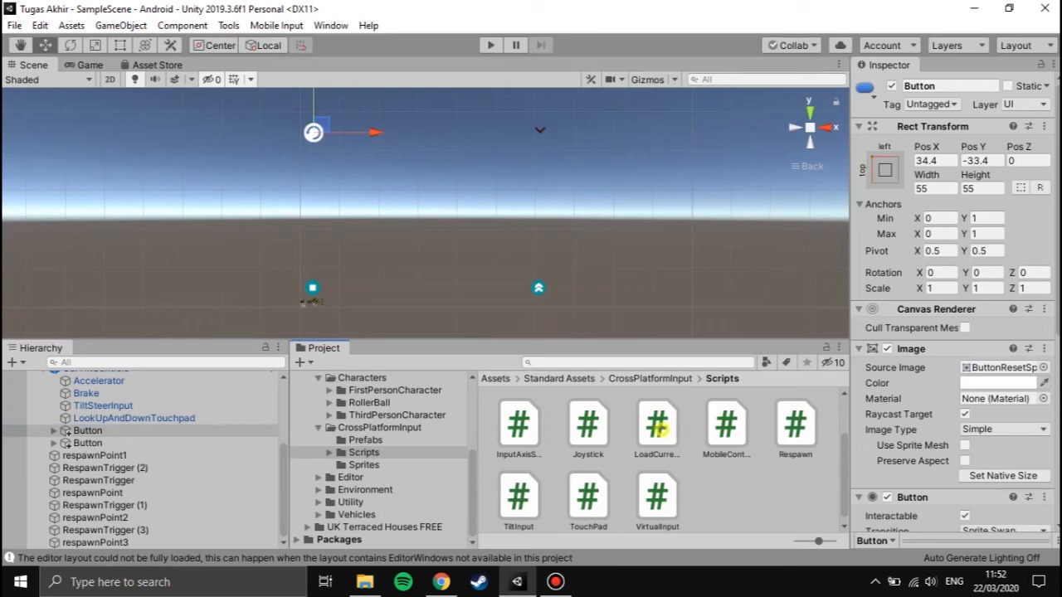
click(405, 331)
click(458, 214)
click(585, 374)
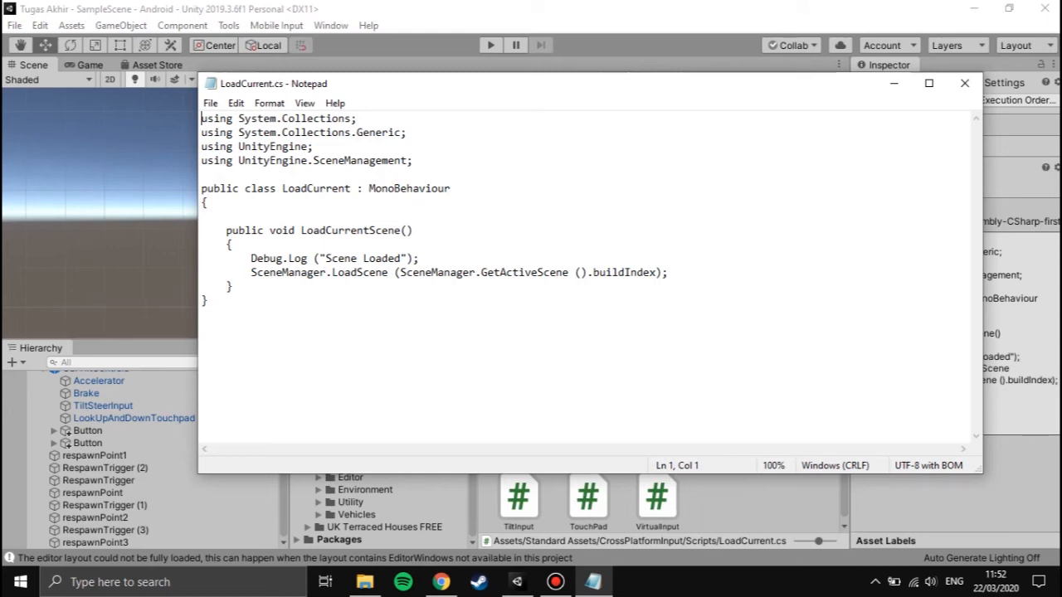
click(964, 83)
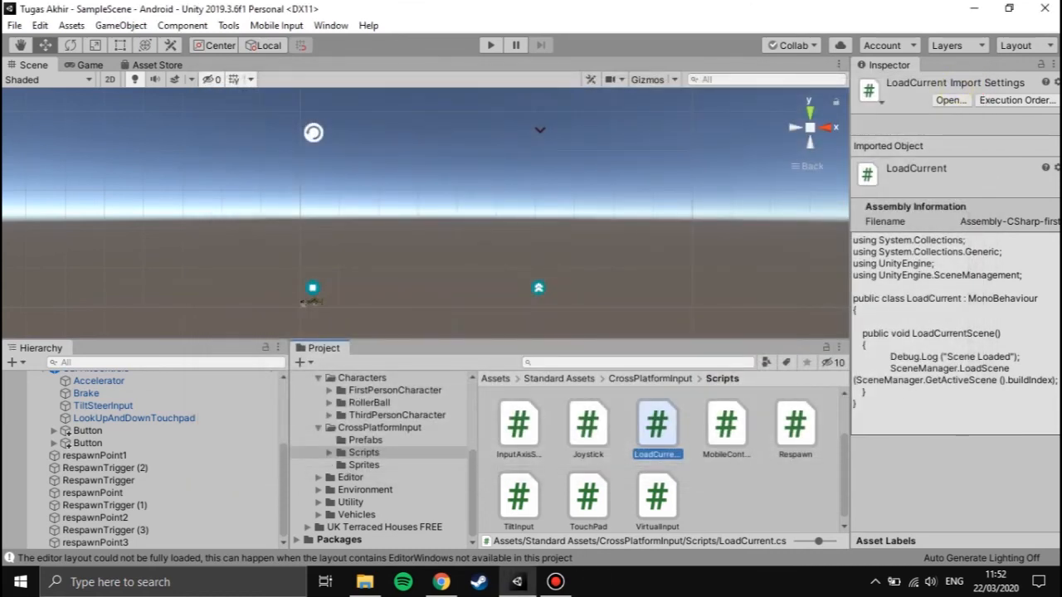
Review the reset Button's On Click event and Load Current component, and demonstrate attaching the LoadCurrent script to it
click(83, 431)
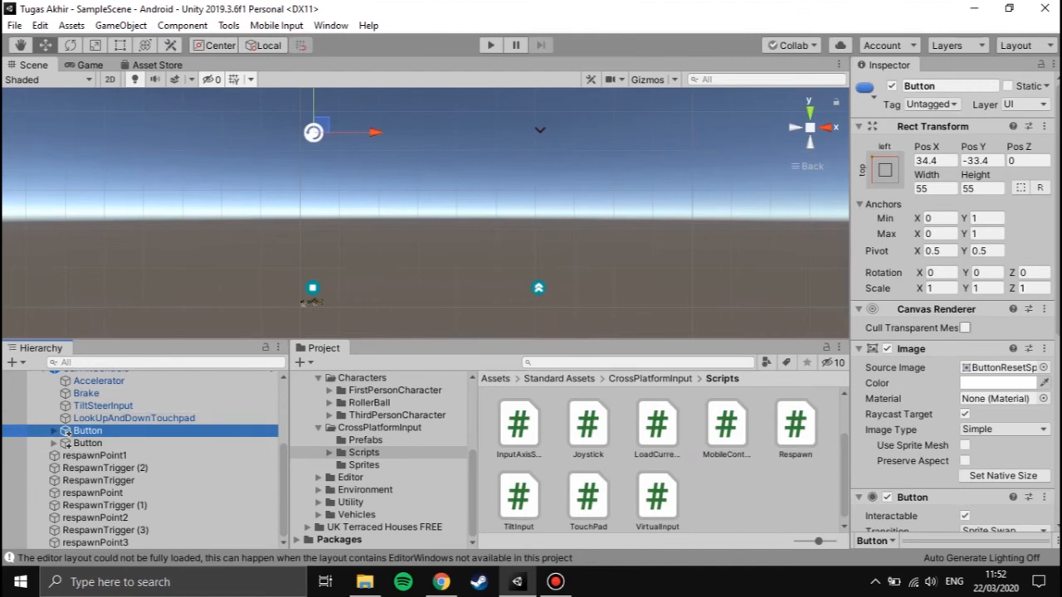
scroll(952, 315, down, 7)
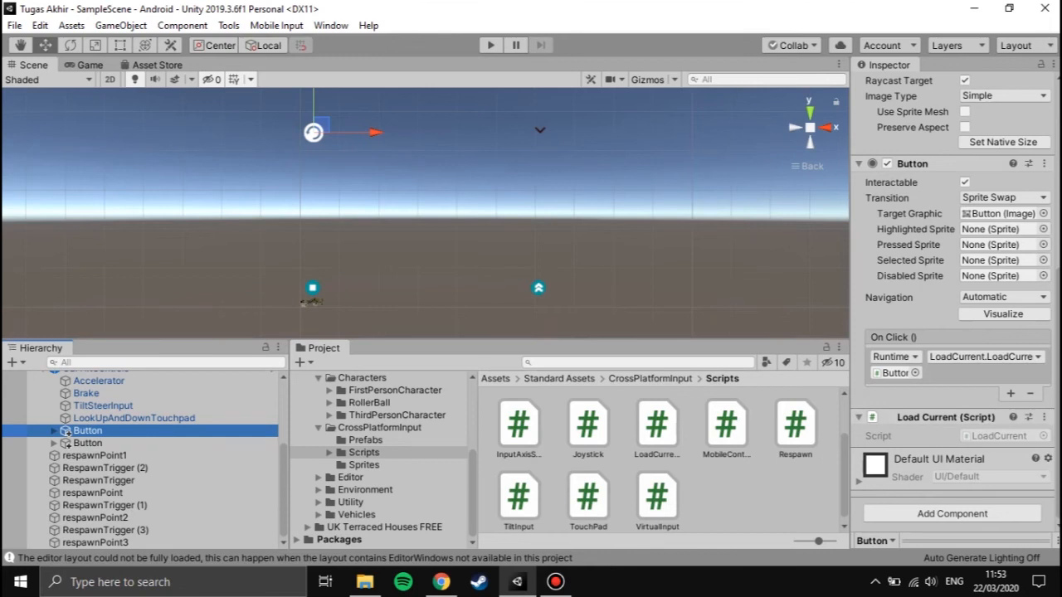
click(657, 425)
drag(656, 425, 66, 431)
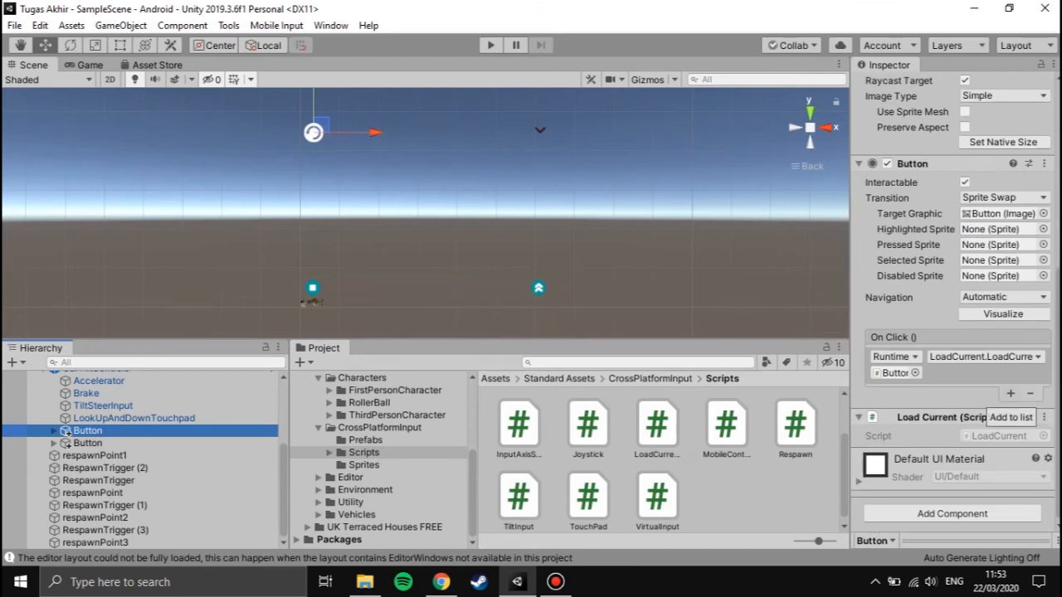
Demonstrate adding and removing an extra On Click entry on the reset Button, and assigning the Button itself as the event's object
click(1010, 394)
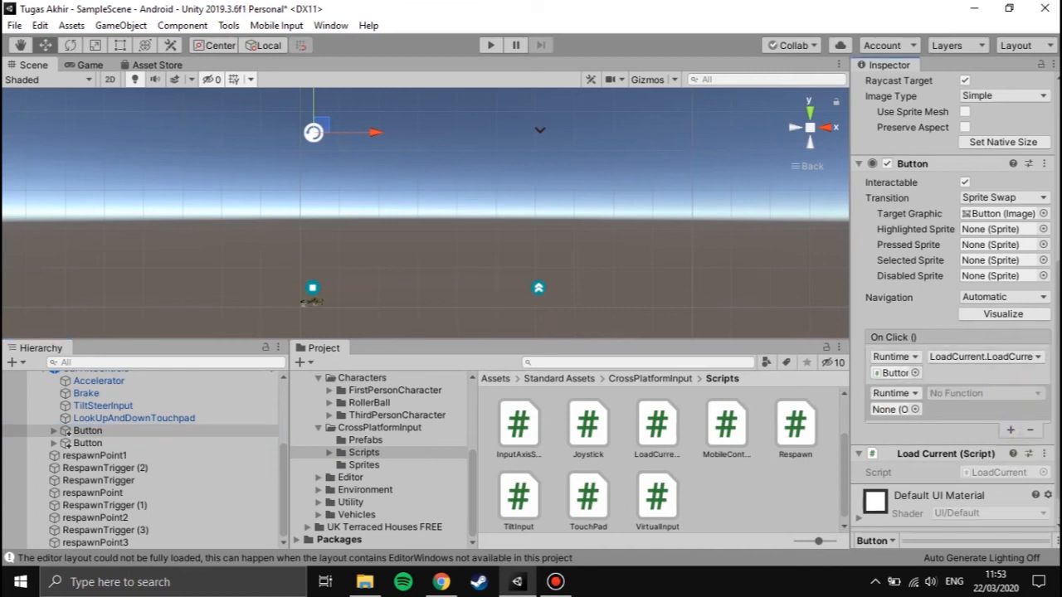
click(1029, 429)
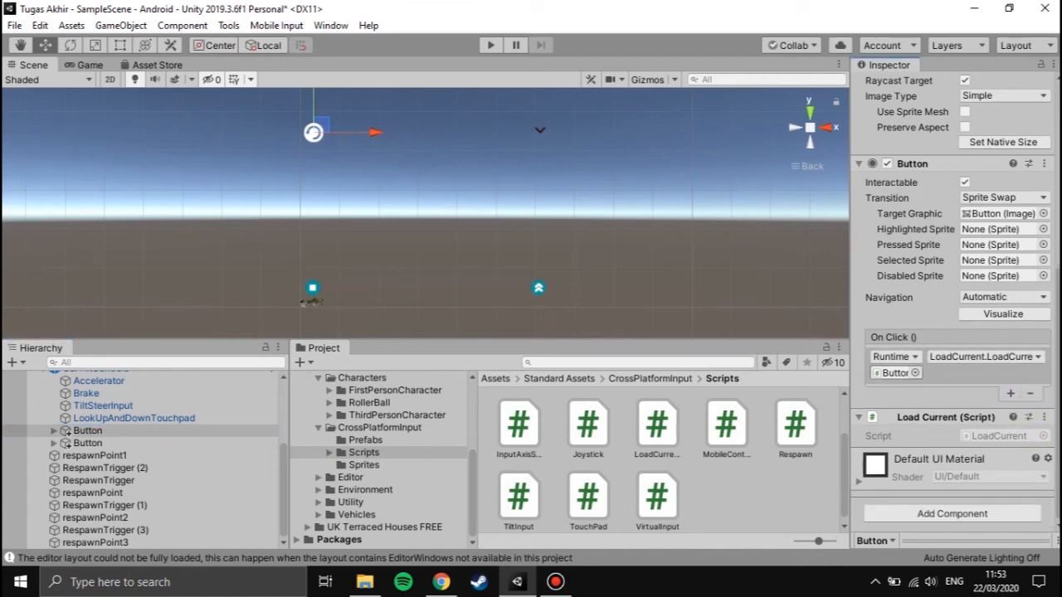
drag(87, 431, 895, 373)
click(66, 431)
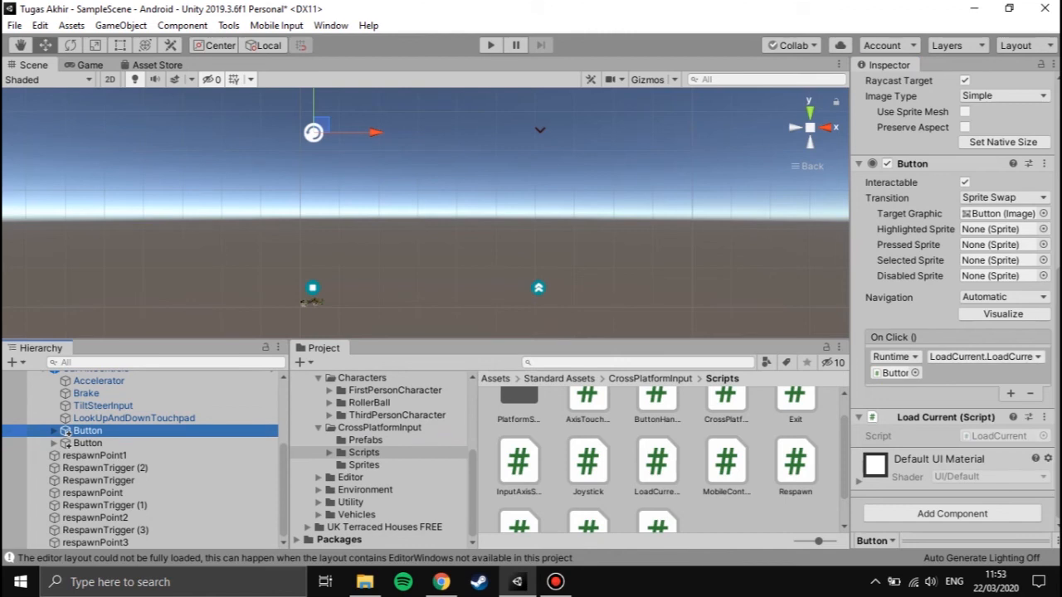
Look up the LoadCurrentScene () function of LoadCurrent among the reset Button's On Click functions
click(983, 356)
mouse_move(979, 483)
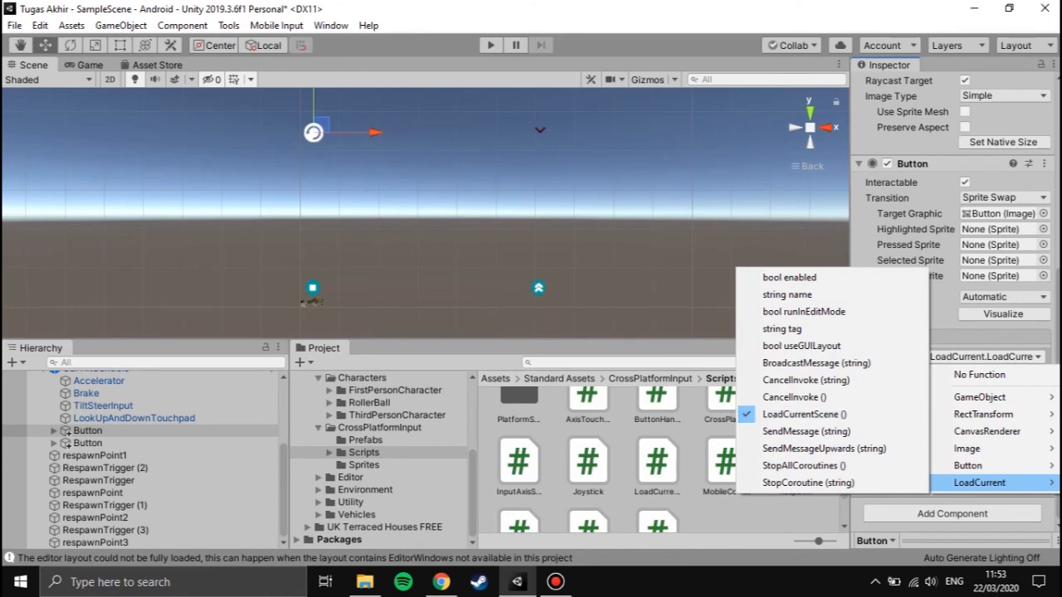
click(744, 524)
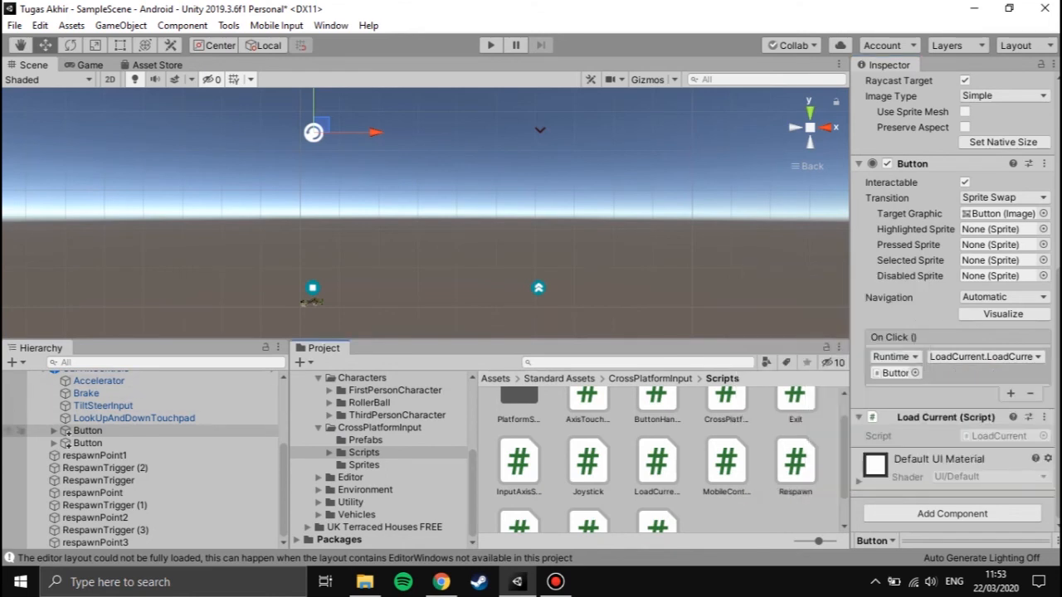
Select the second Button under CarTiltControls, and open the Exit script in Notepad to read its exitgame code, closing it when done
click(64, 444)
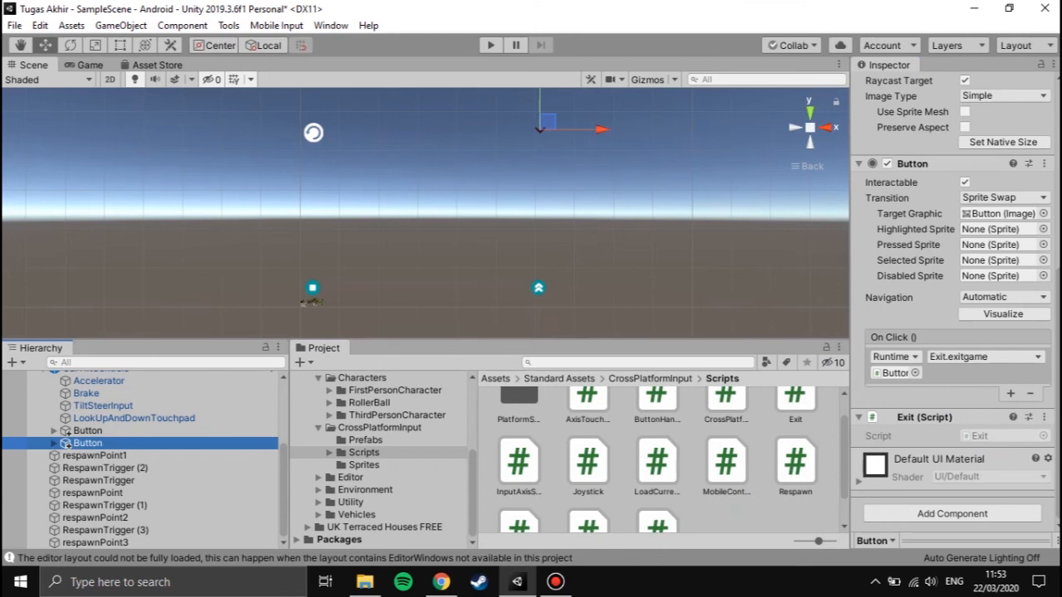
drag(525, 111, 529, 120)
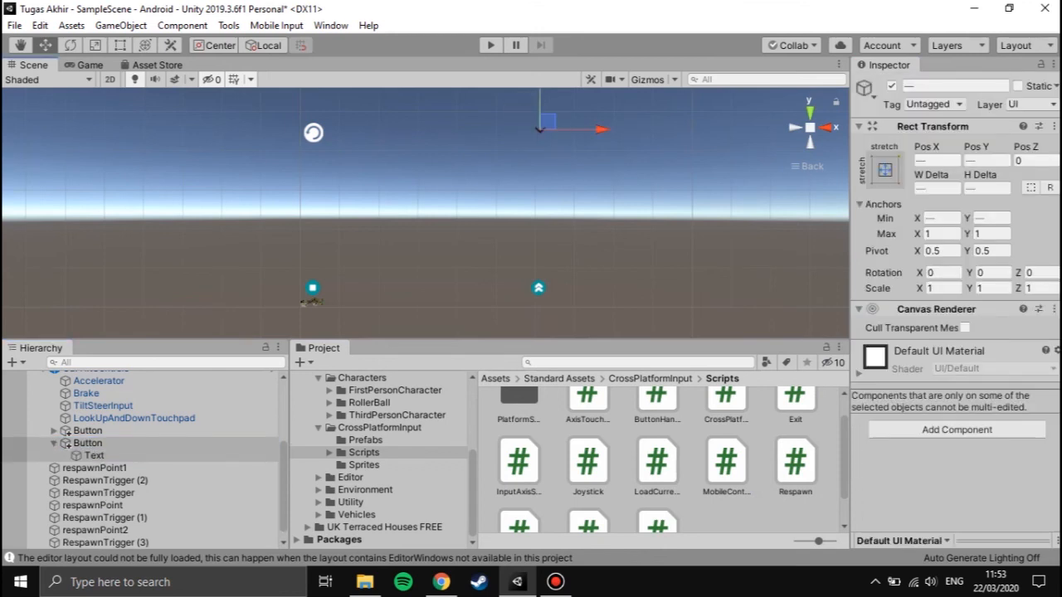
scroll(804, 406, up, 1)
double_click(794, 419)
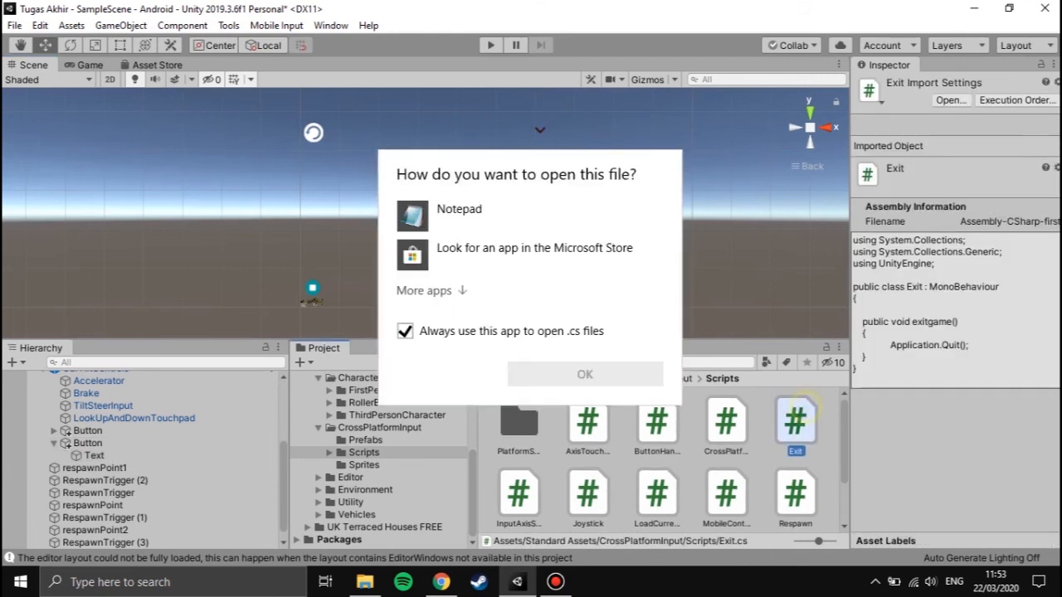
click(457, 332)
double_click(461, 213)
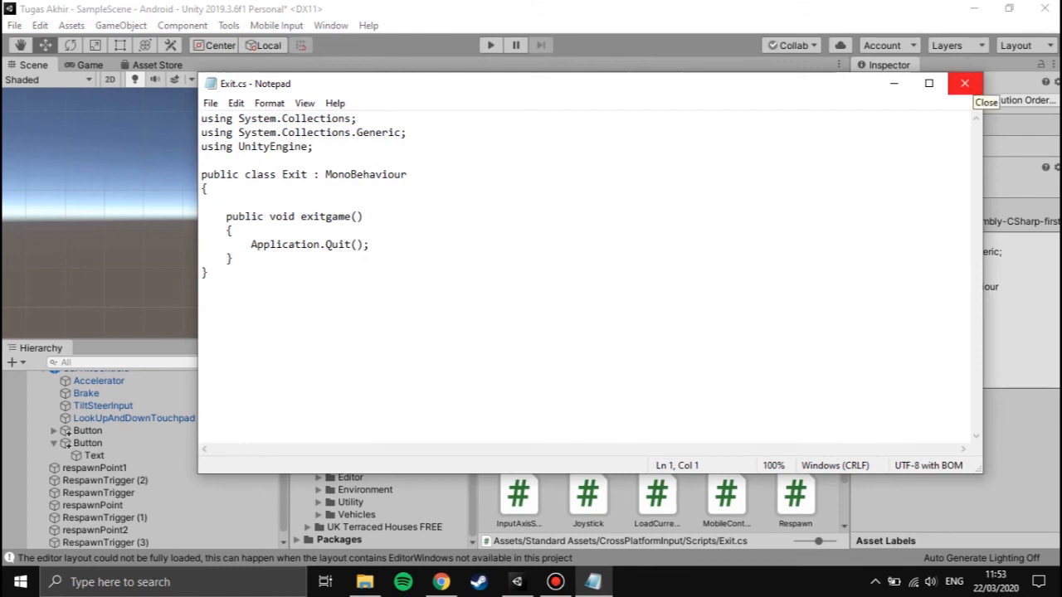
click(965, 83)
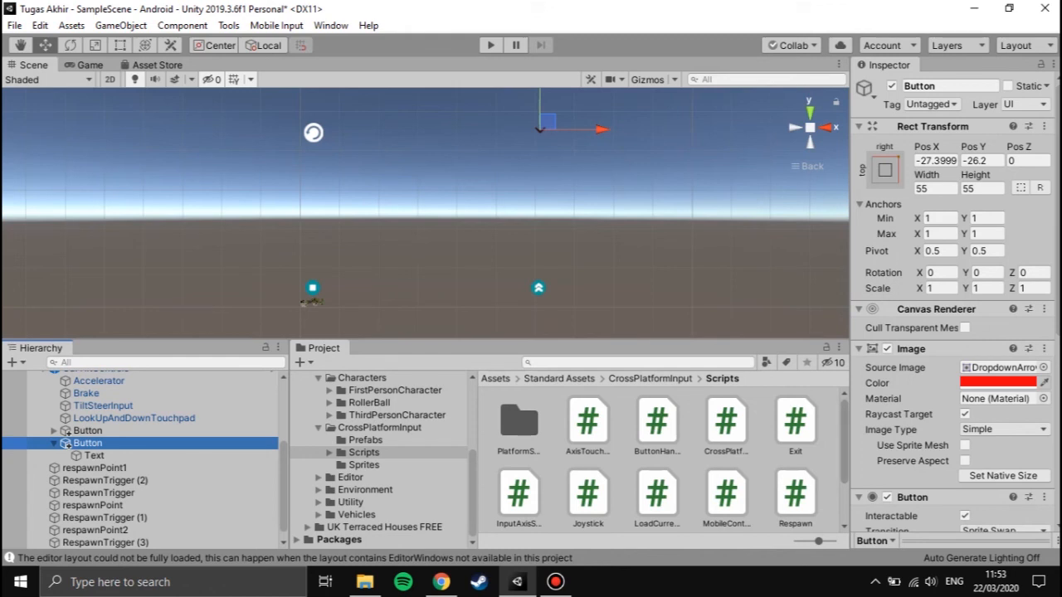
Demonstrate attaching the Exit script to the second Button and assigning that Button as its On Click object
scroll(954, 332, down, 5)
drag(796, 423, 921, 471)
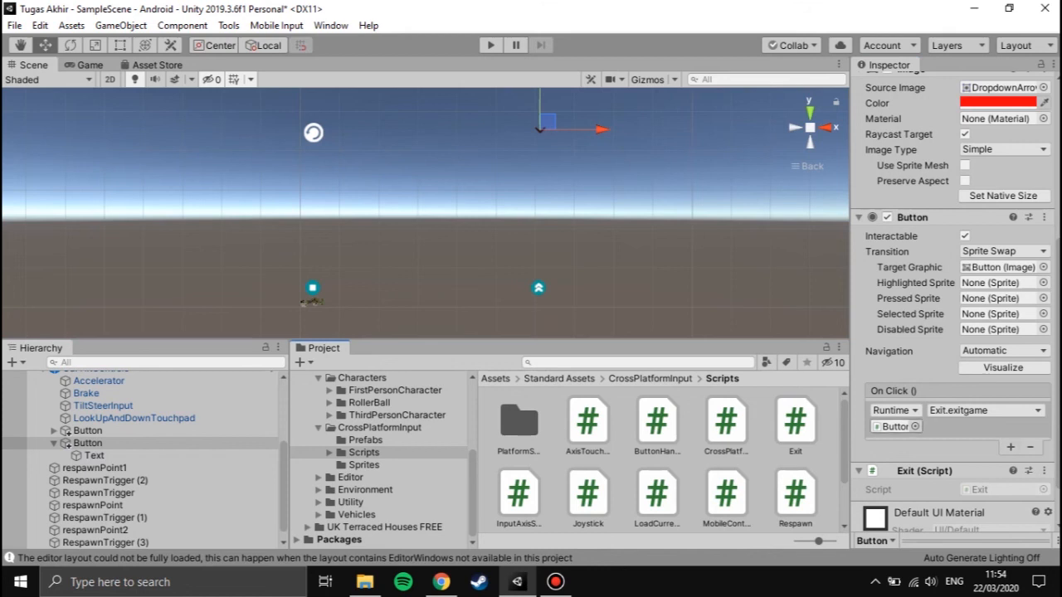
right_click(81, 443)
drag(85, 442, 894, 426)
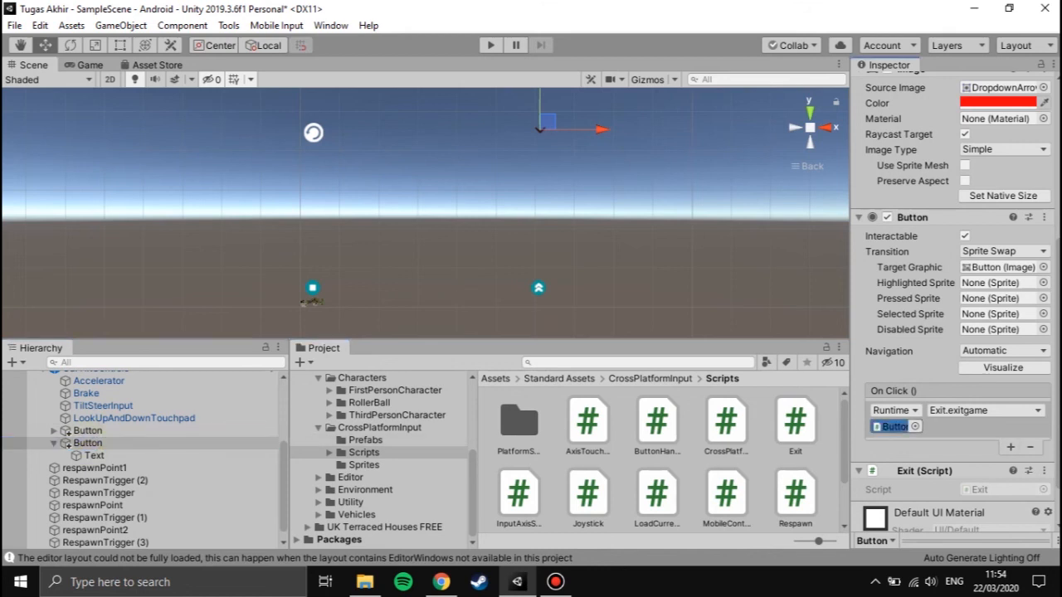
click(67, 444)
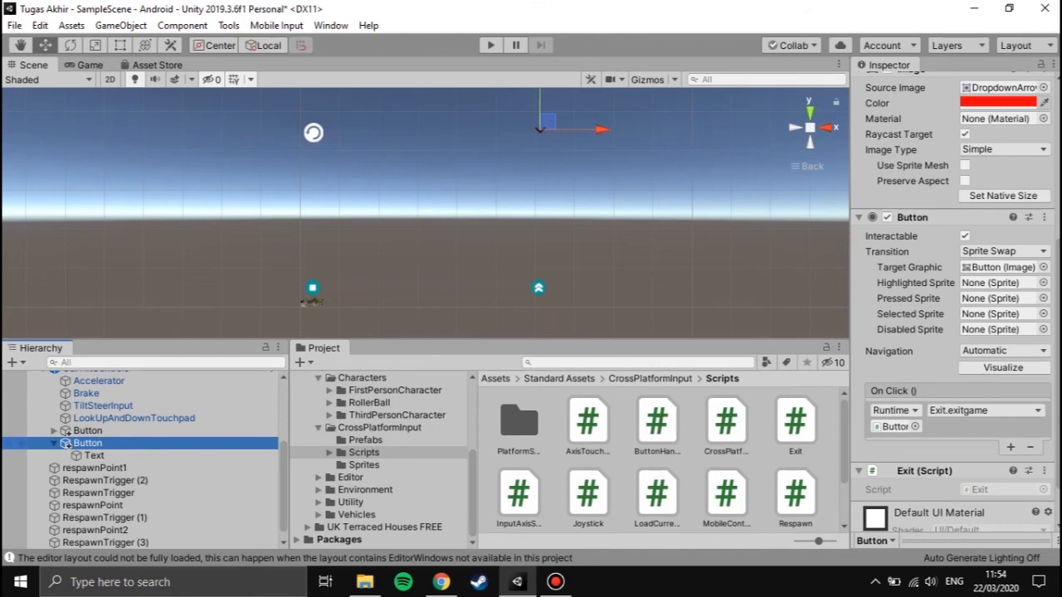
Choose exitgame () from the Exit script as the second Button's On Click function
click(983, 410)
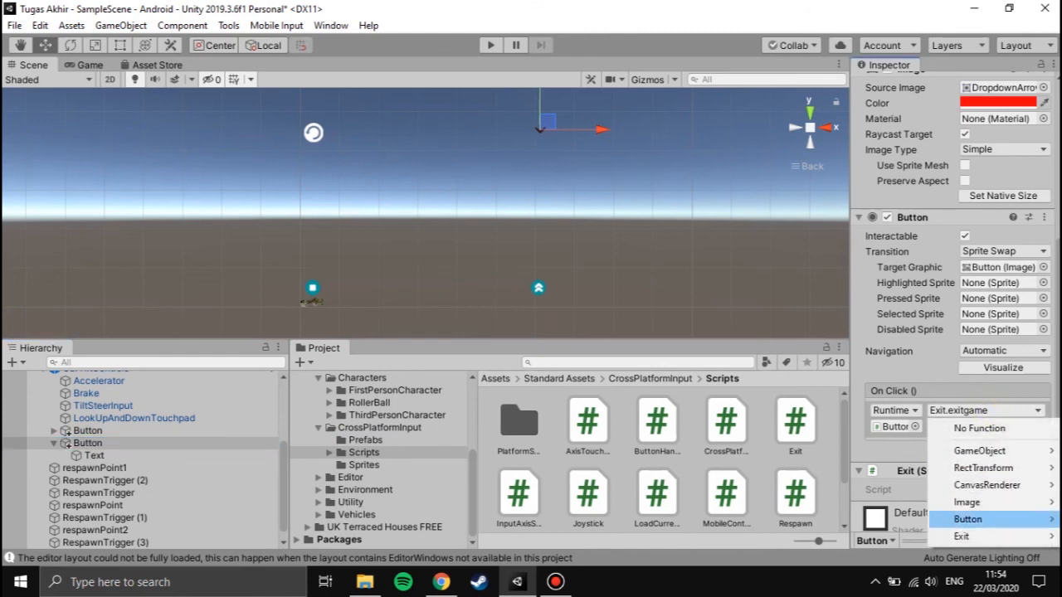
mouse_move(970, 536)
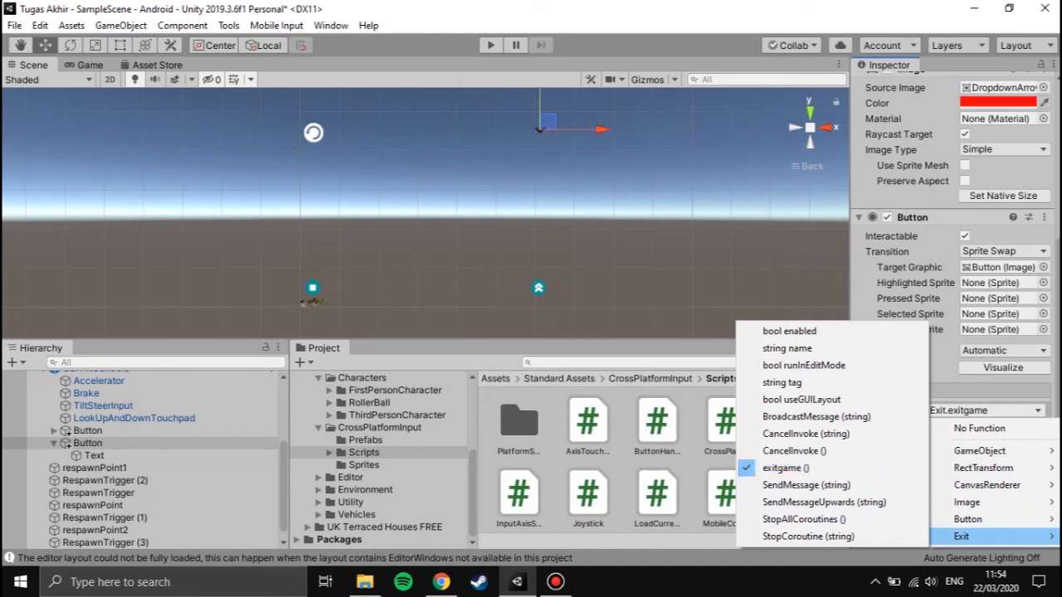
click(784, 468)
Review the anchor presets in the second Button's Rect Transform, including the right alignment, and close them
scroll(954, 299, up, 5)
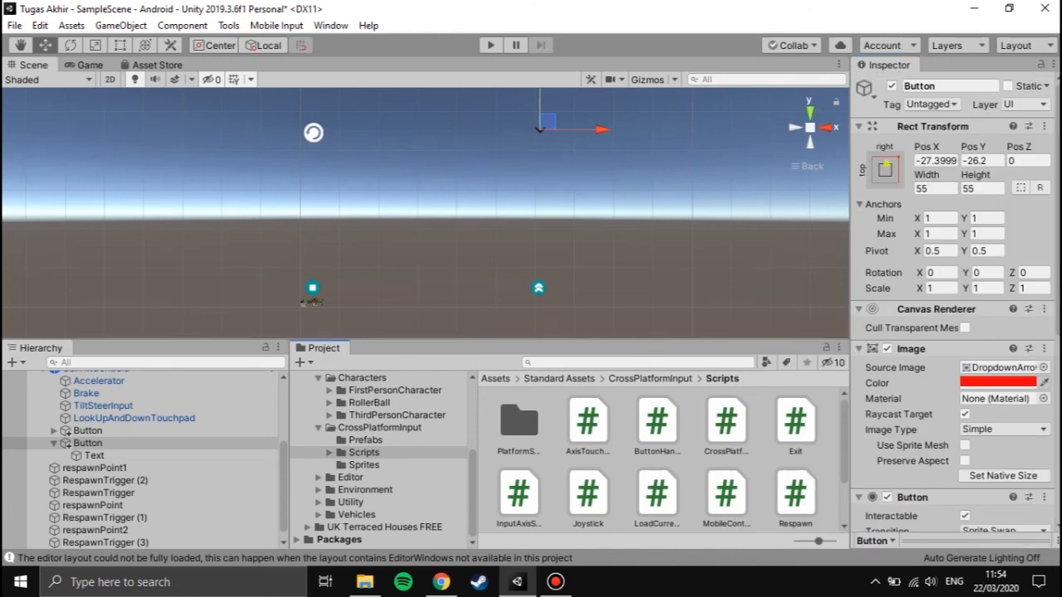
click(885, 168)
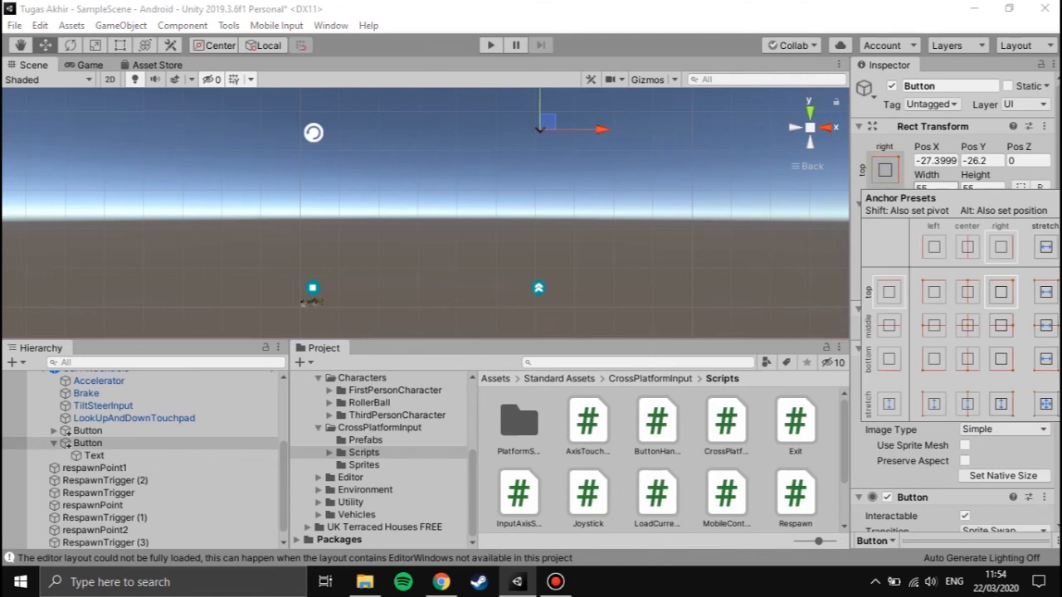
click(973, 247)
click(997, 247)
click(737, 231)
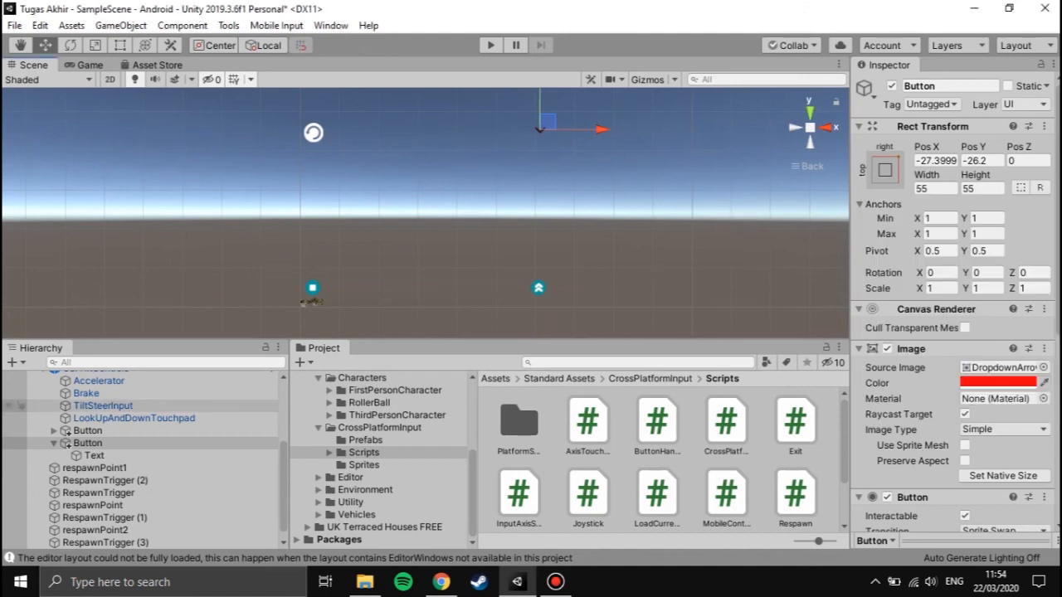
Frame the Terrain object in the scene and view the whole town from above and from an angled perspective
scroll(141, 456, up, 3)
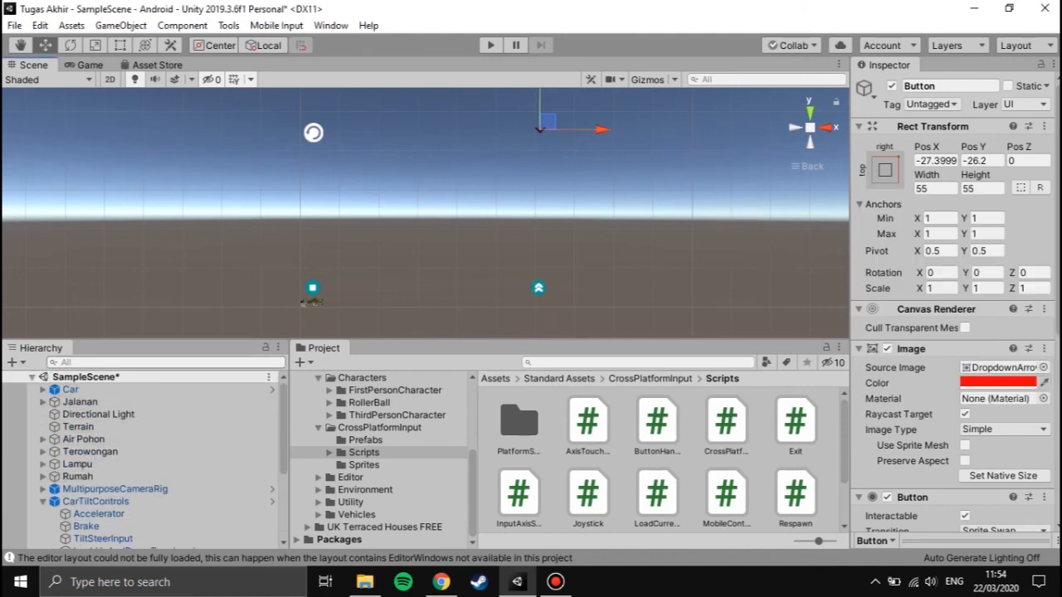
click(91, 416)
double_click(94, 426)
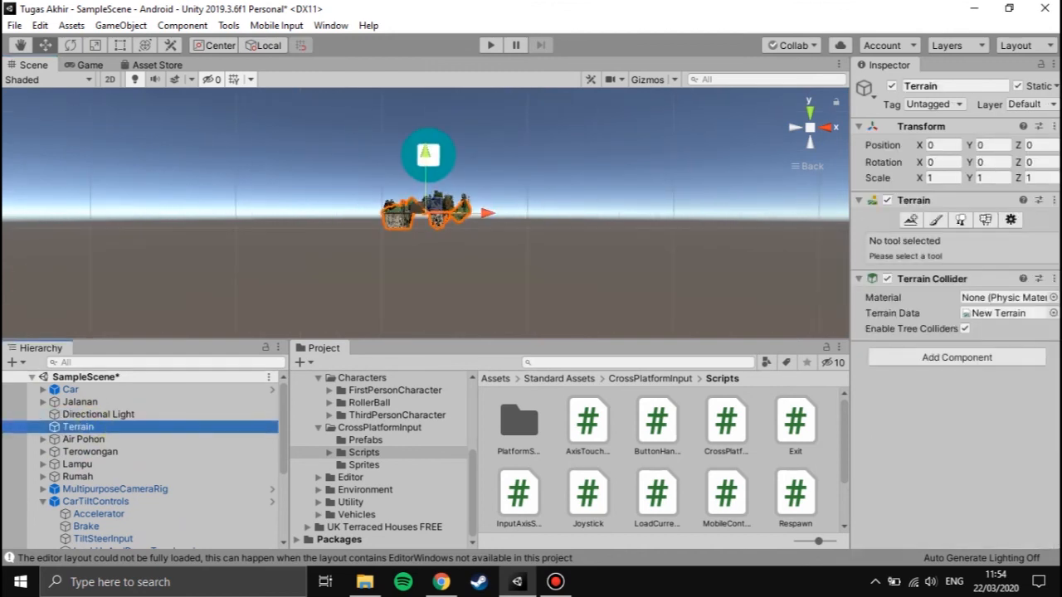
click(809, 113)
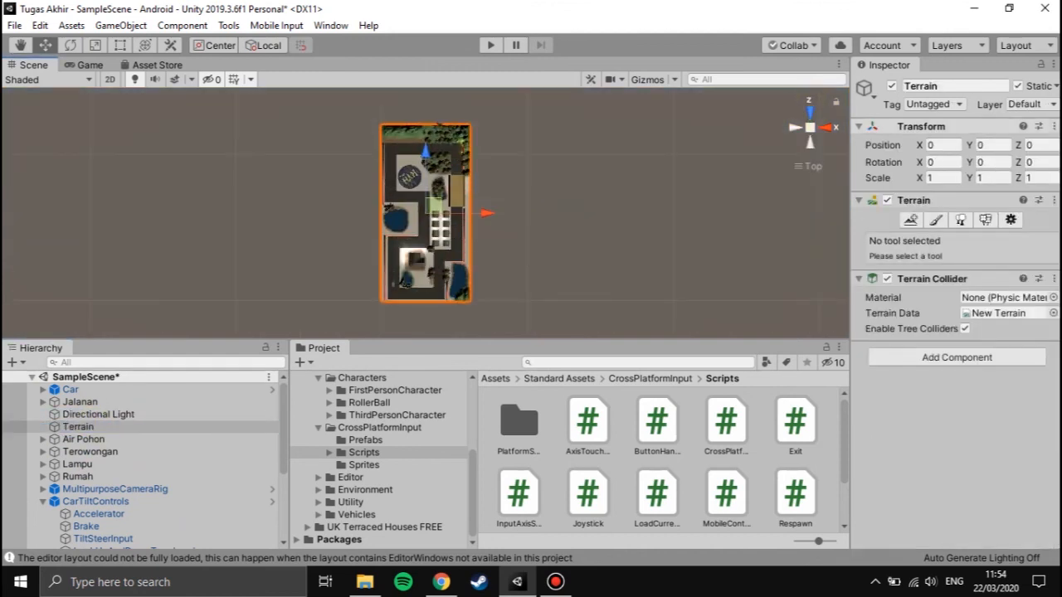
click(794, 128)
right_drag(621, 161, 448, 274)
scroll(425, 213, up, 12)
middle_drag(425, 212, 426, 233)
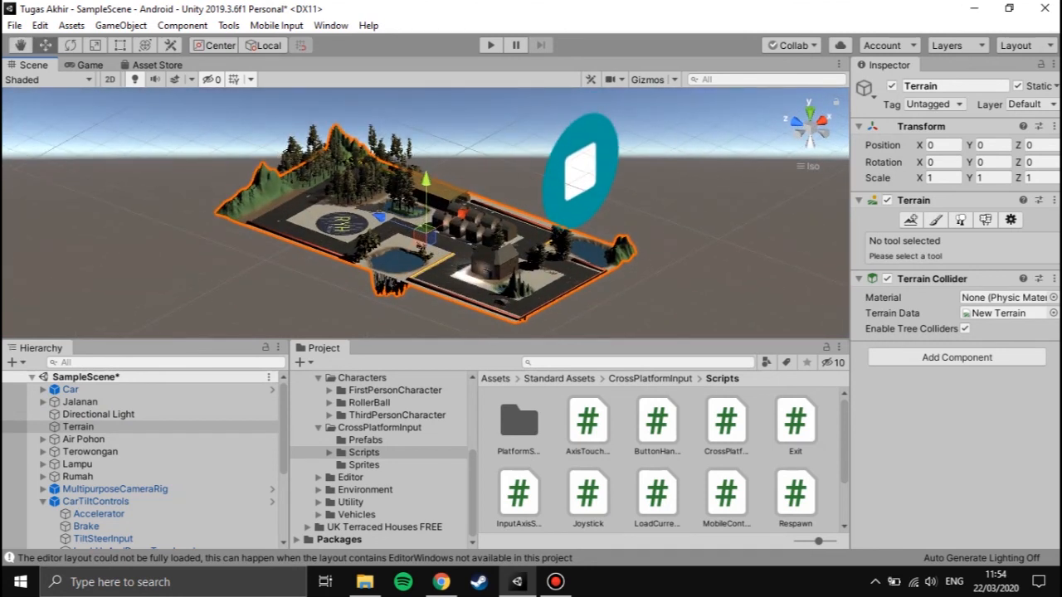